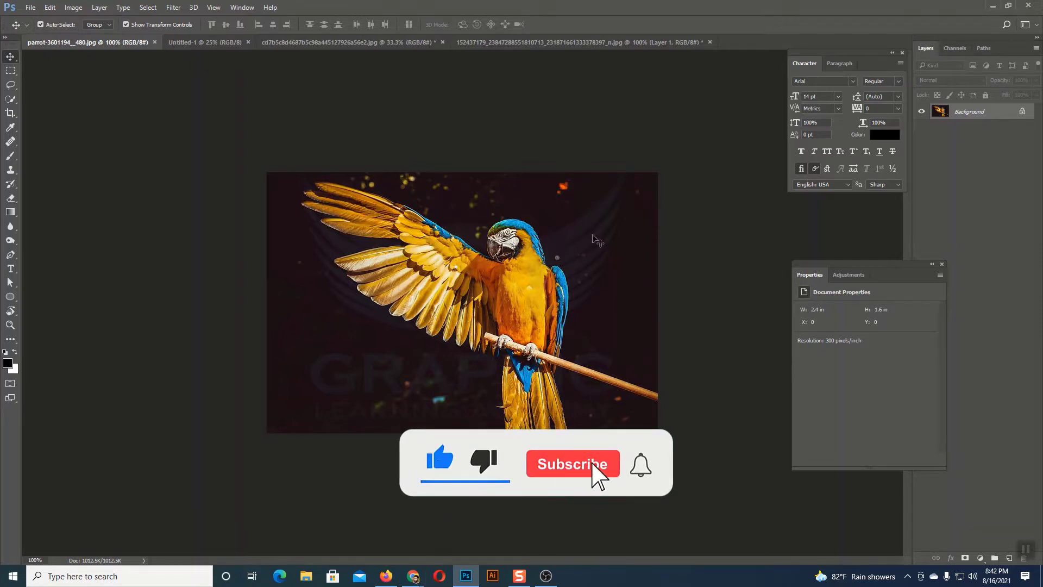
- Close the poster document of the man with the oversized head without saving its changes
{"action": "left_click", "coordinate": [484, 44]}
{"action": "left_click", "coordinate": [396, 40]}
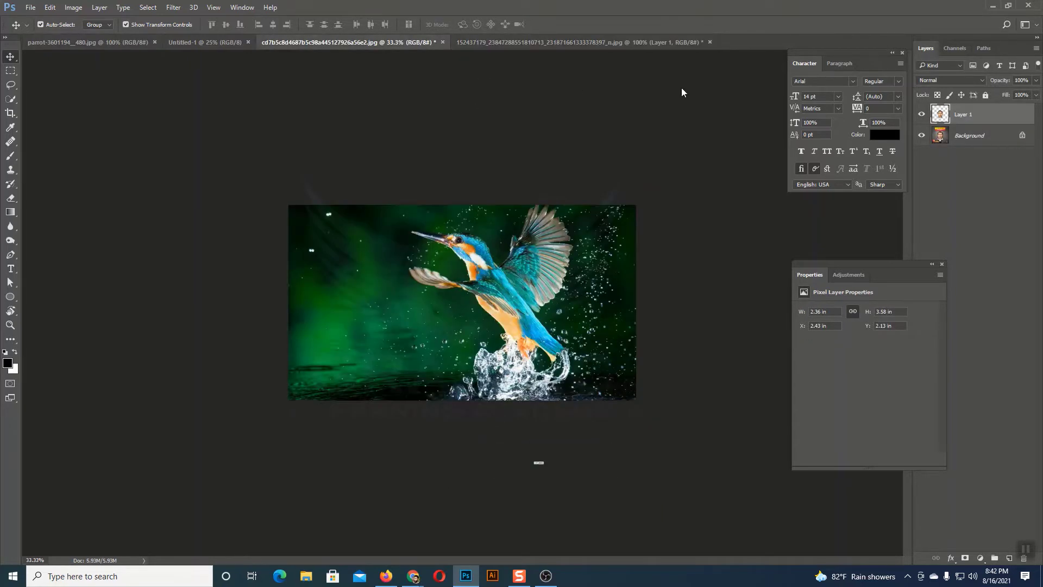
{"action": "left_click", "coordinate": [710, 42]}
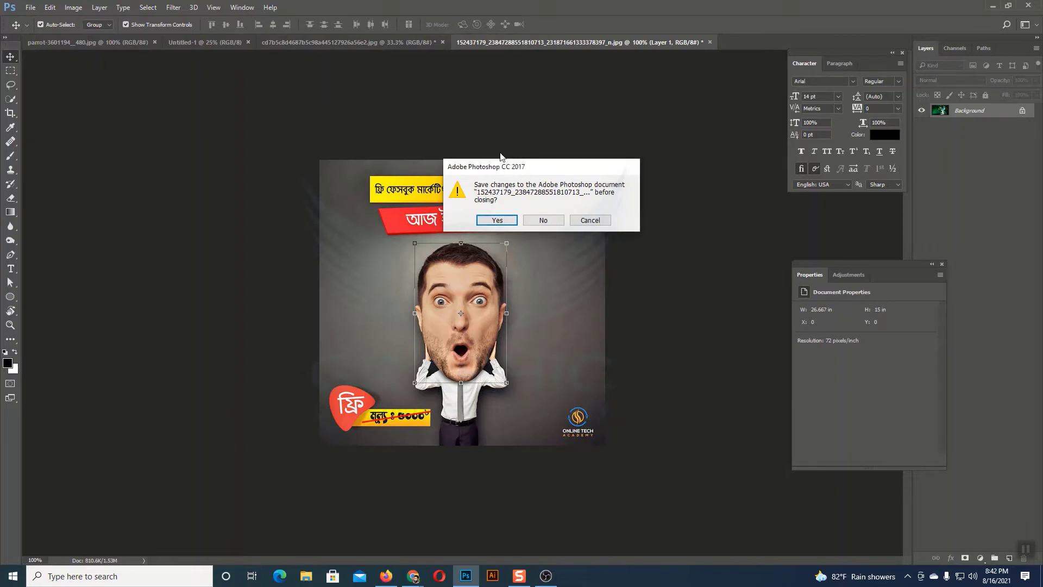
{"action": "left_click", "coordinate": [542, 220]}
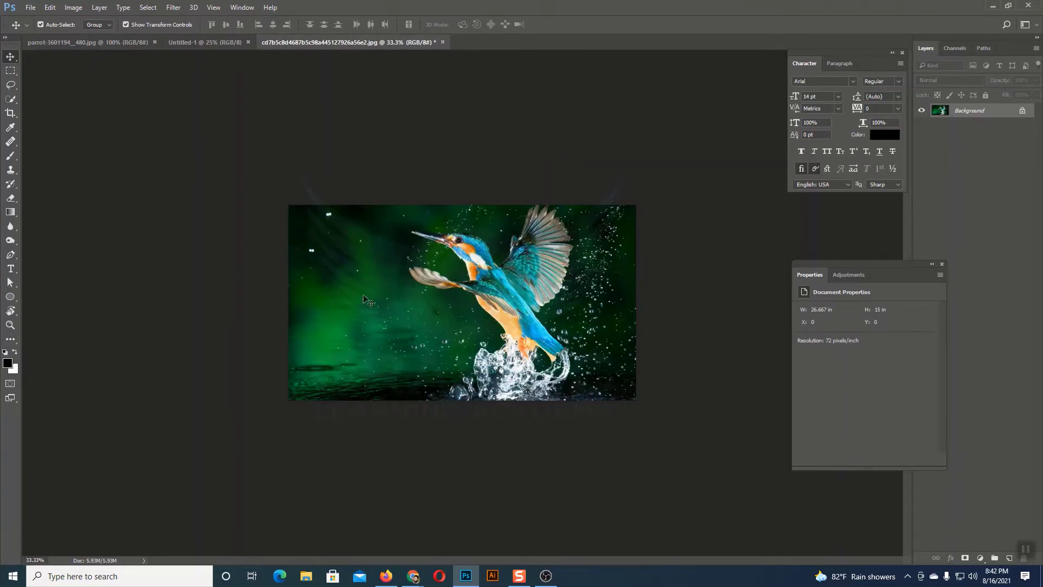
{"action": "left_click", "coordinate": [87, 43]}
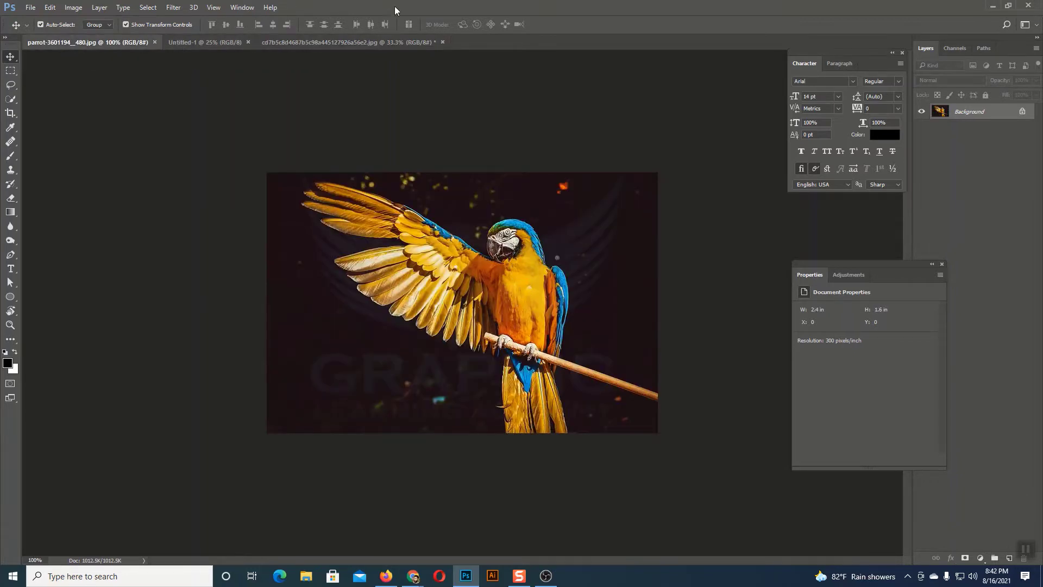
{"action": "left_click", "coordinate": [386, 41]}
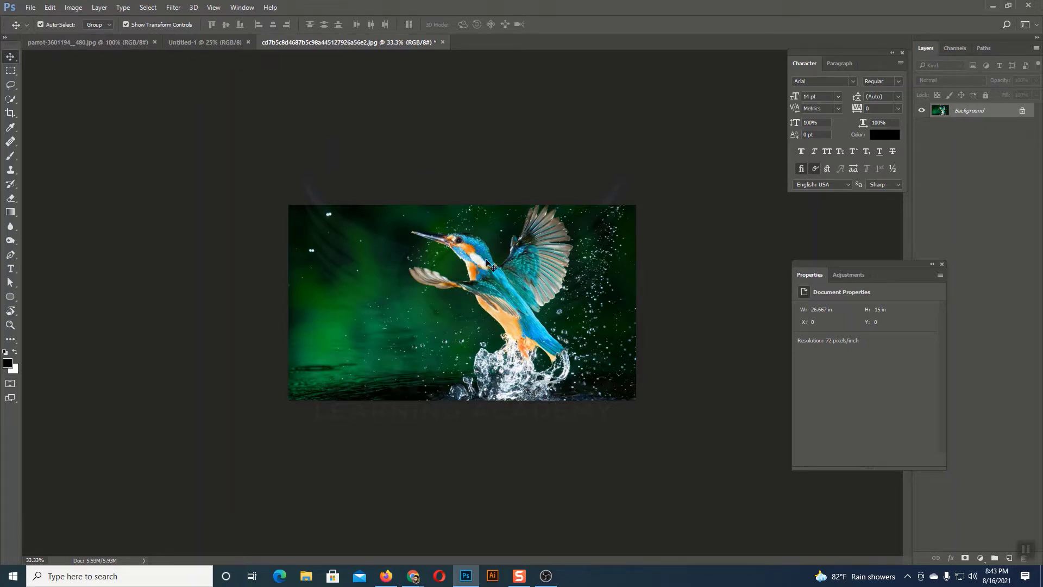
{"action": "left_click", "coordinate": [103, 42]}
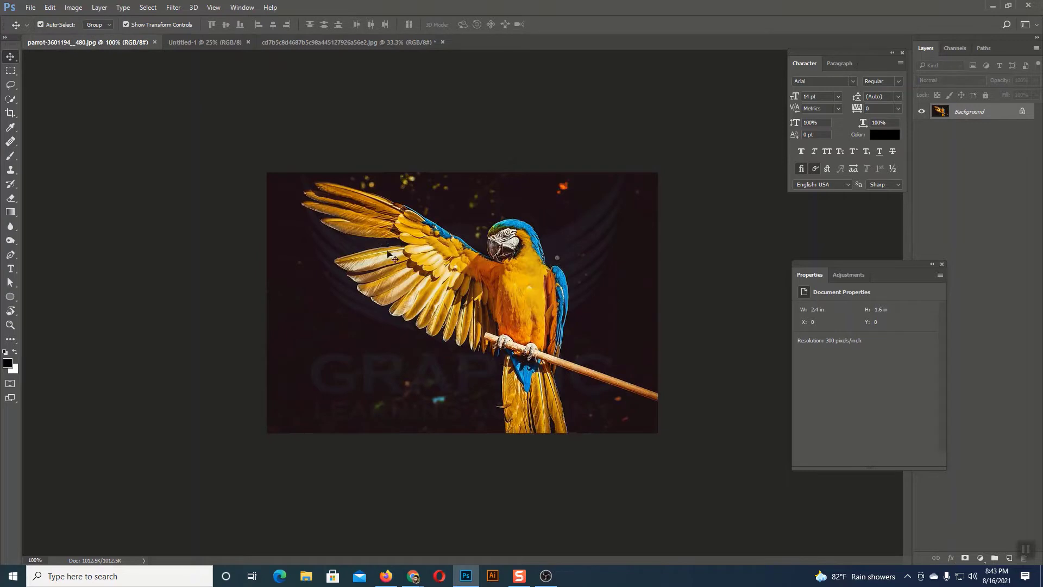
{"action": "left_click", "coordinate": [330, 44]}
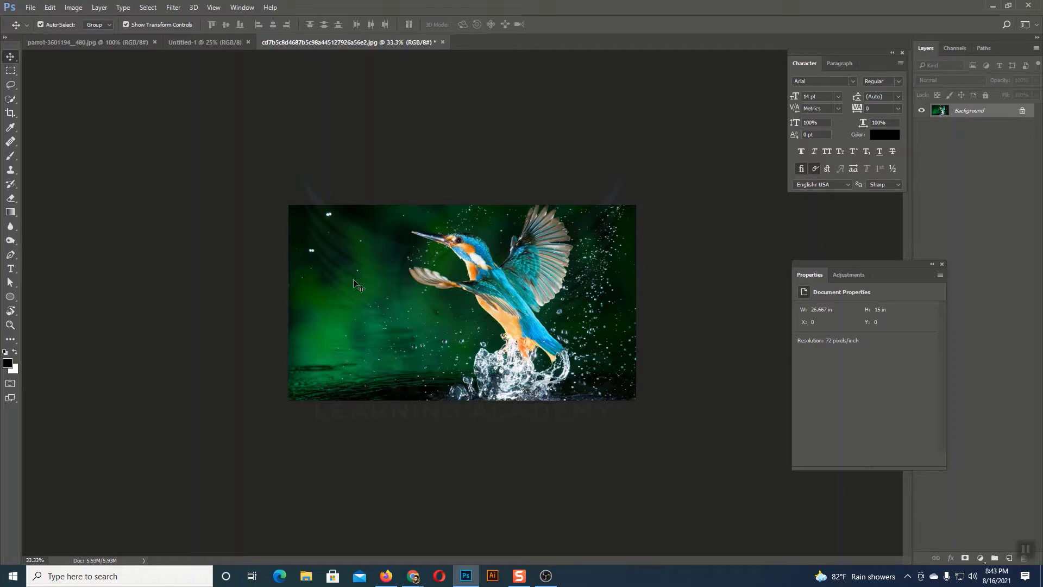
- Copy the whole parrot photo into the Untitled-1 document and enlarge it to about 8.13 by 5.42 in
{"action": "left_click", "coordinate": [119, 45]}
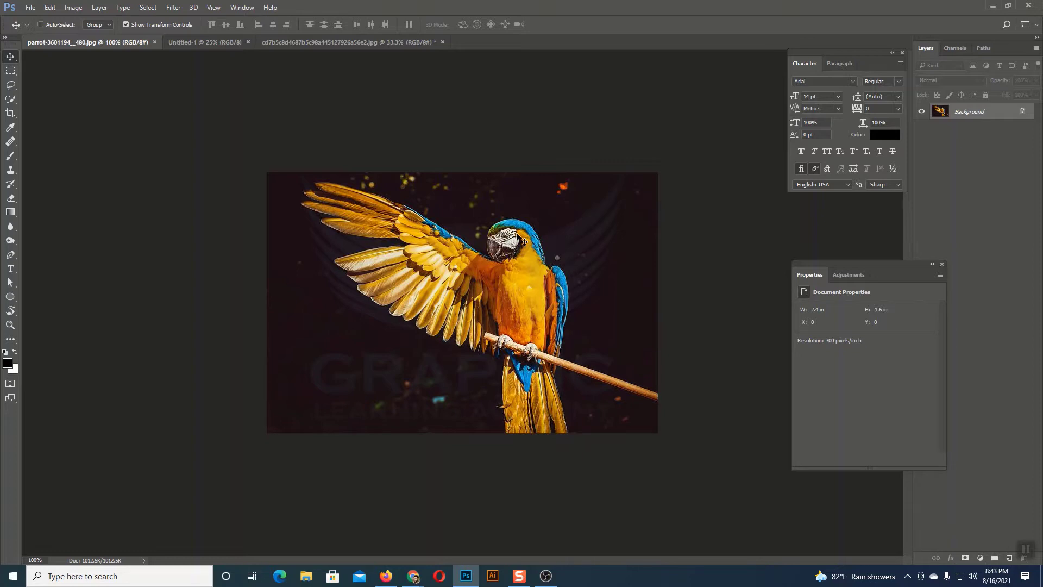
{"action": "key", "text": "ctrl+a"}
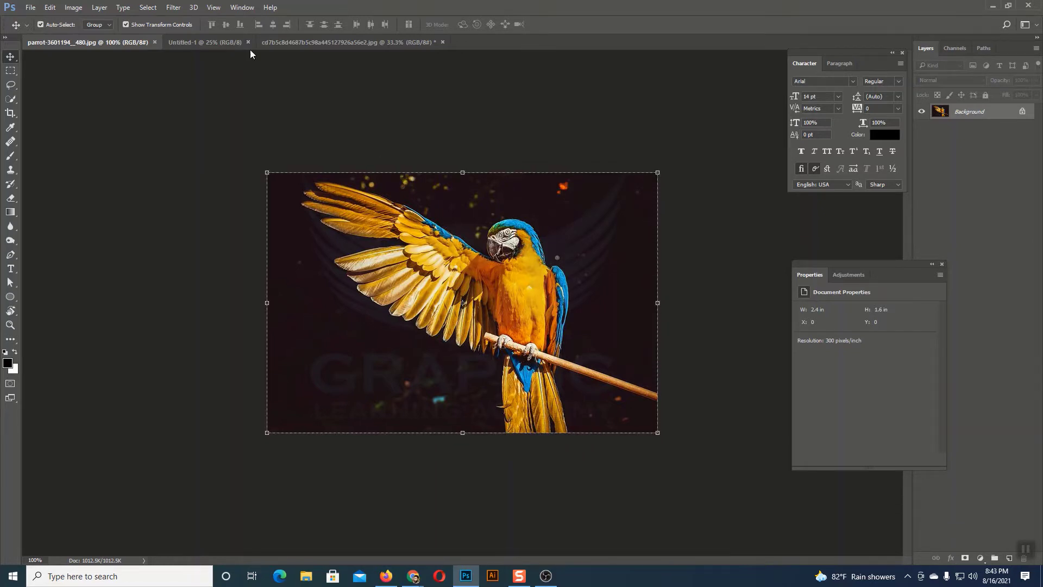
{"action": "left_click", "coordinate": [233, 43]}
{"action": "key", "text": "ctrl+v"}
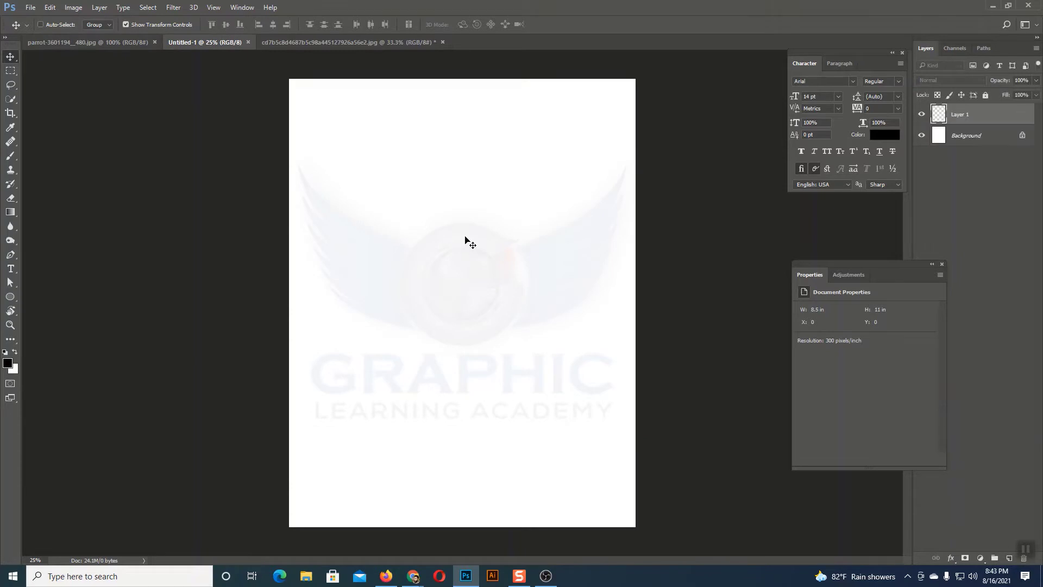
{"action": "left_click_drag", "start_coordinate": [512, 334], "coordinate": [614, 434]}
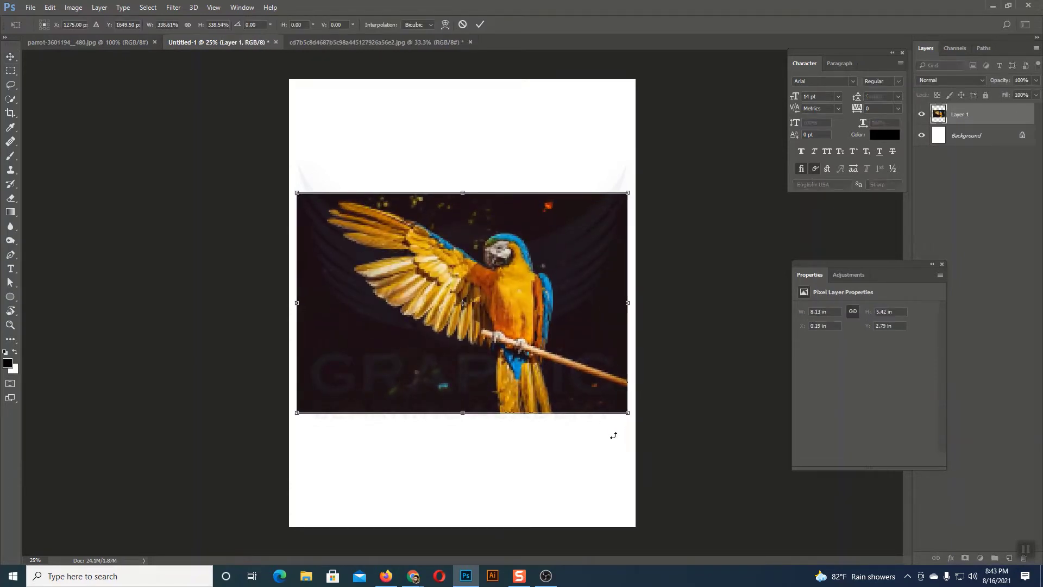
{"action": "key", "text": "Return"}
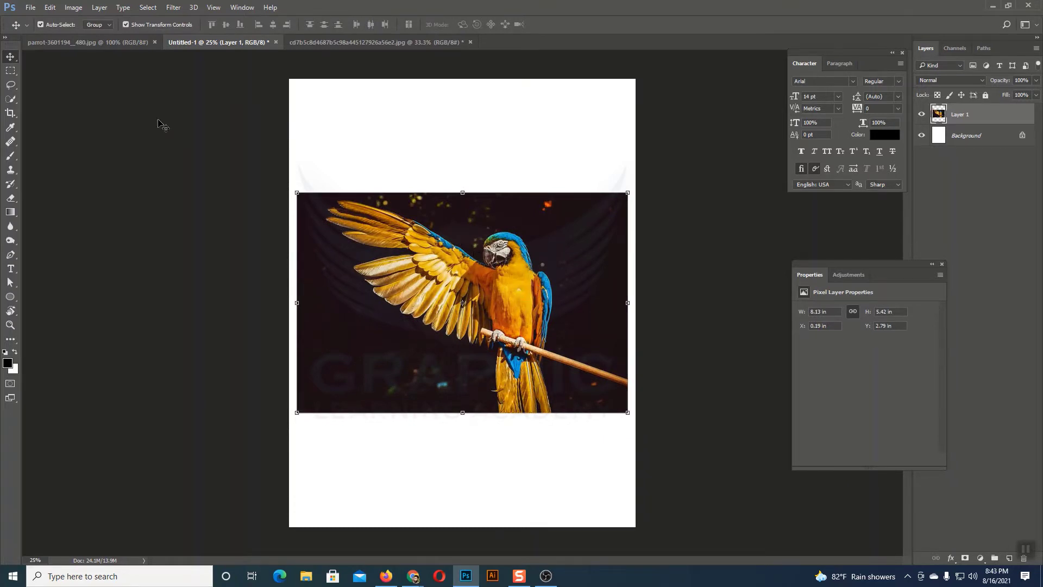
{"action": "left_click", "coordinate": [51, 8]}
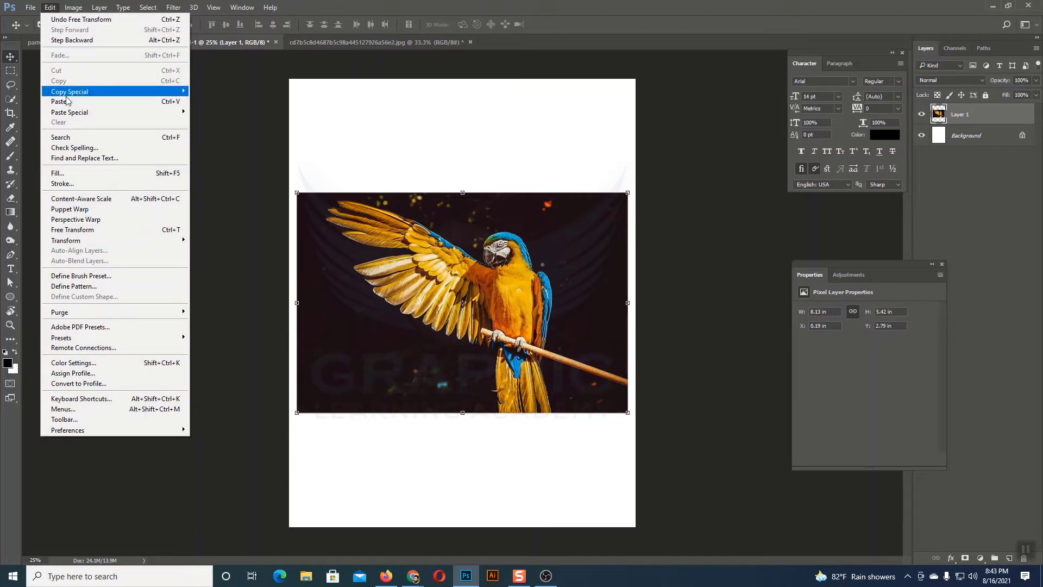
{"action": "mouse_move", "coordinate": [58, 245]}
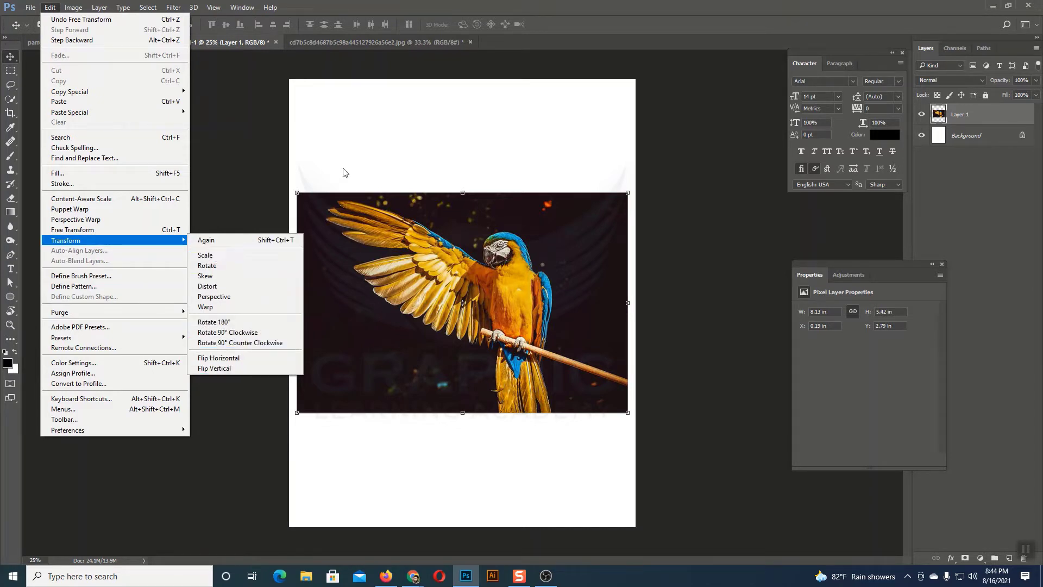
{"action": "left_click", "coordinate": [356, 157]}
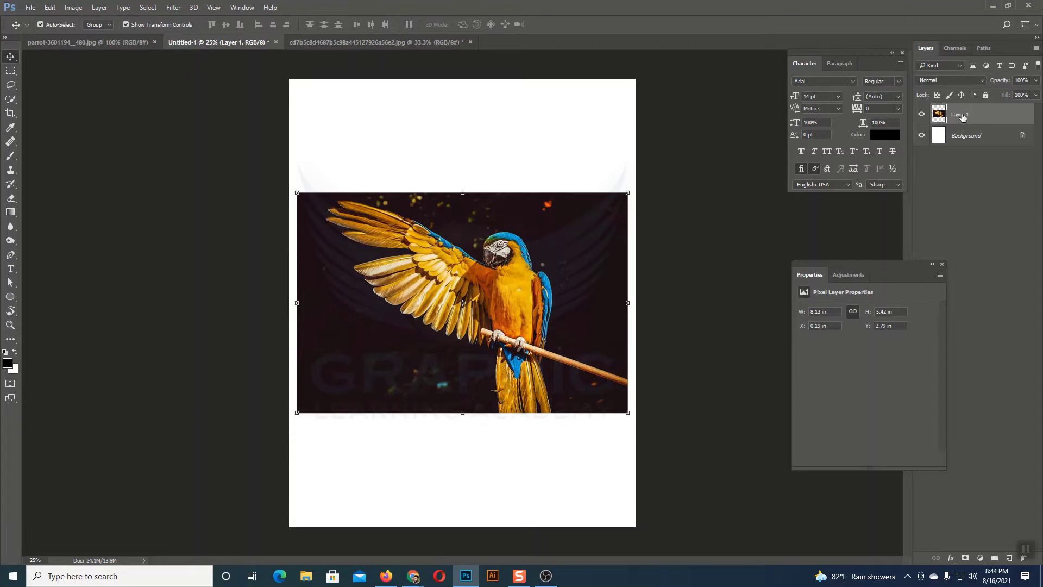
- Unlock the Background layer of the original parrot photo, and undo the unlocking
{"action": "left_click", "coordinate": [80, 42]}
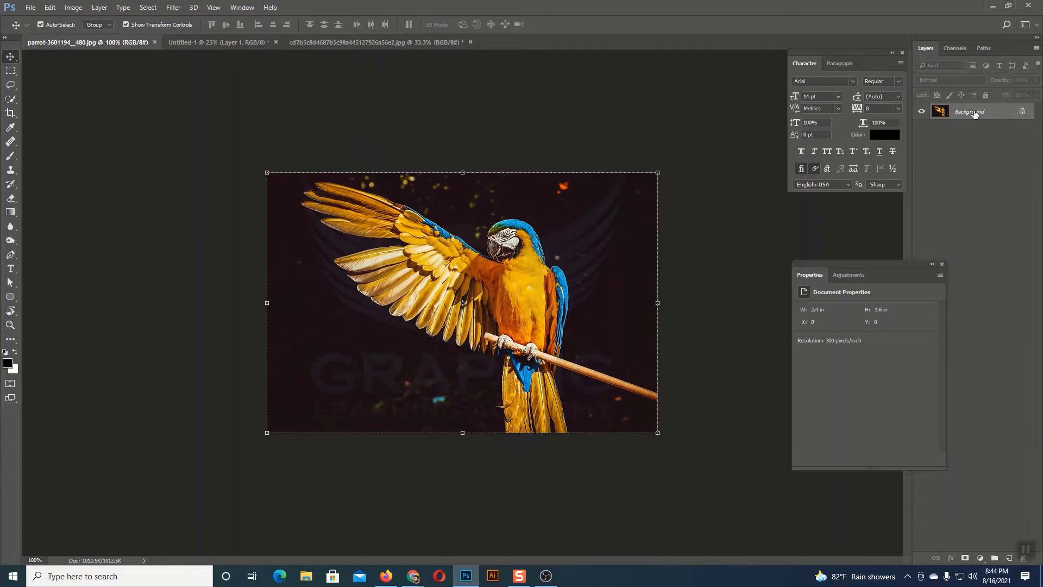
{"action": "left_click", "coordinate": [1023, 114]}
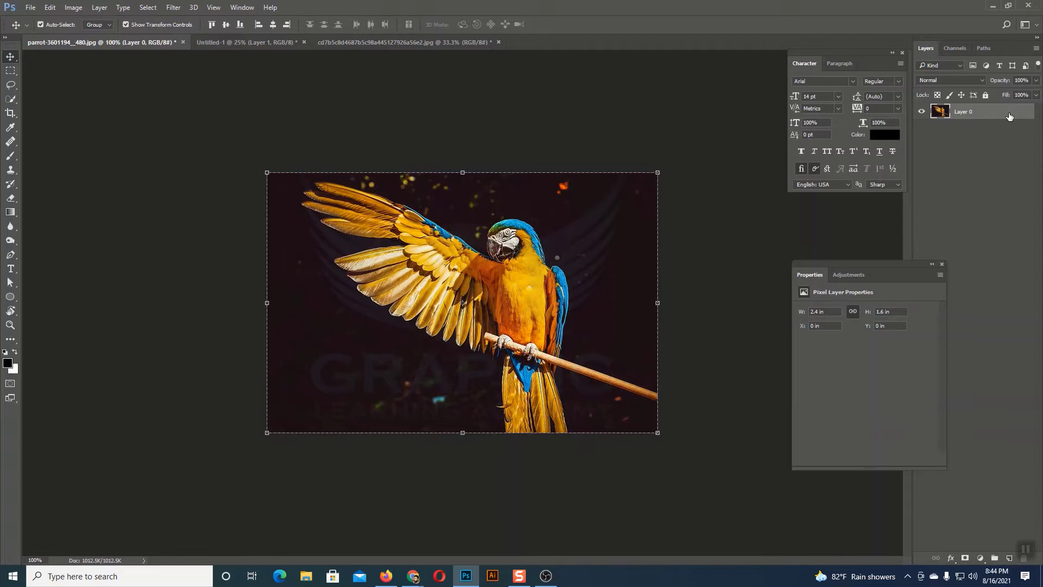
{"action": "left_click_drag", "start_coordinate": [308, 63], "coordinate": [233, 49]}
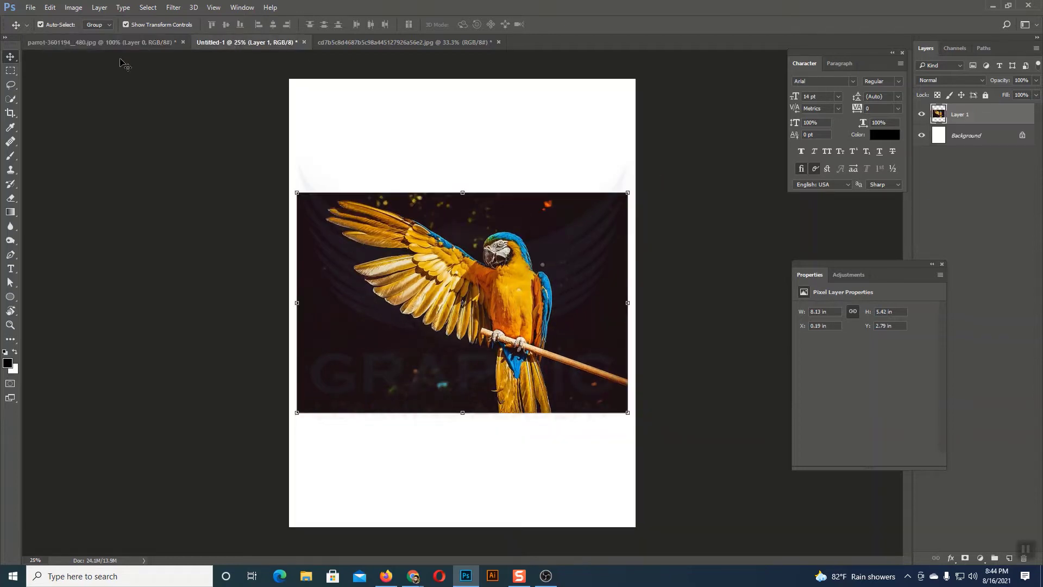
{"action": "left_click", "coordinate": [115, 47]}
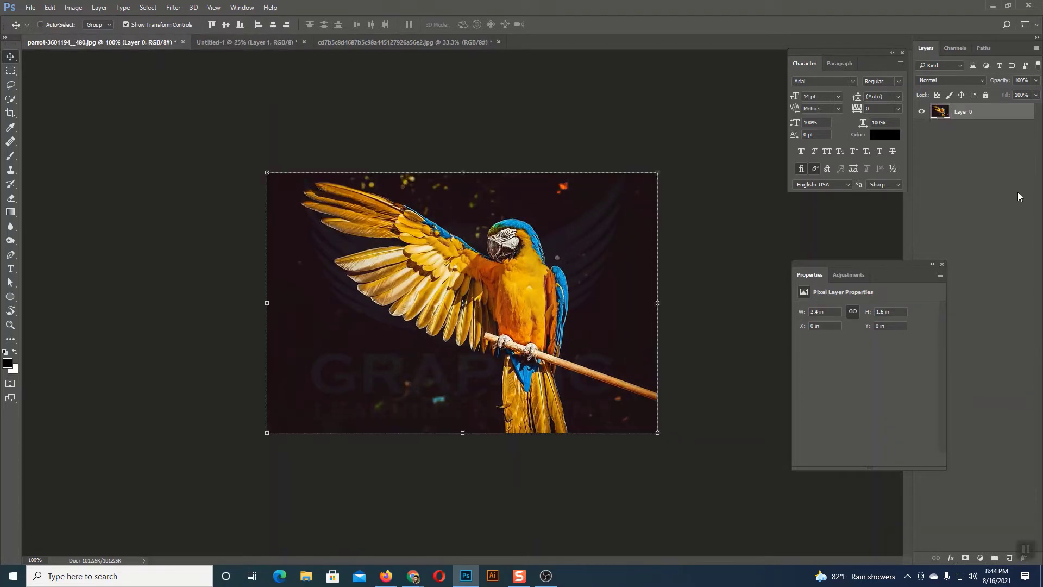
{"action": "key", "text": "ctrl+z"}
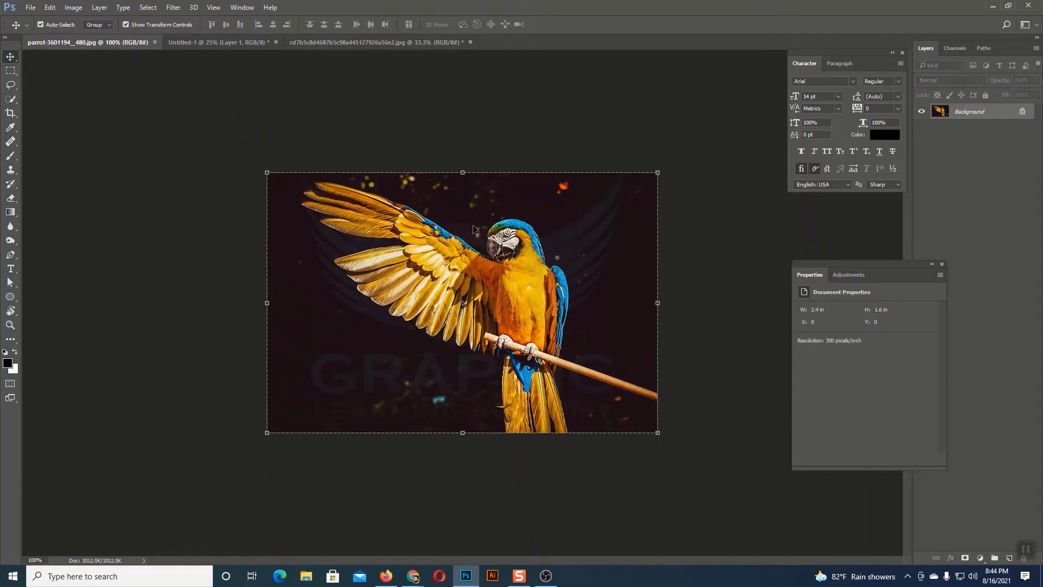
- Try resizing and slightly rotating the parrot layer in Untitled-1 with its transform handles, and discard the transformation
{"action": "mouse_move", "coordinate": [472, 228]}
{"action": "left_mouse_down"}
{"action": "mouse_move", "coordinate": [236, 48]}
{"action": "mouse_move", "coordinate": [465, 215]}
{"action": "left_mouse_up"}
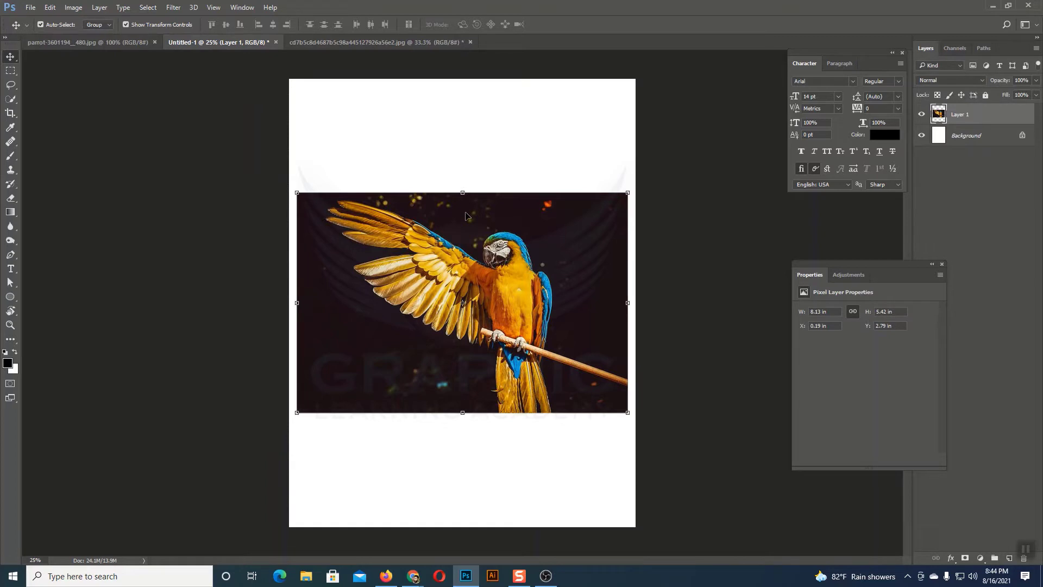
{"action": "key", "text": "ctrl+plus"}
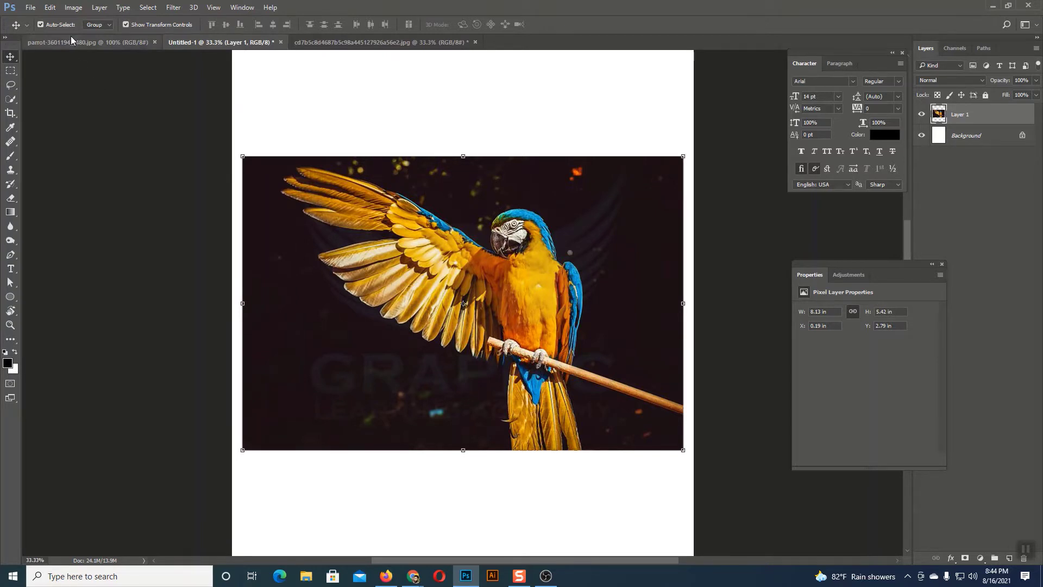
{"action": "left_click", "coordinate": [53, 9]}
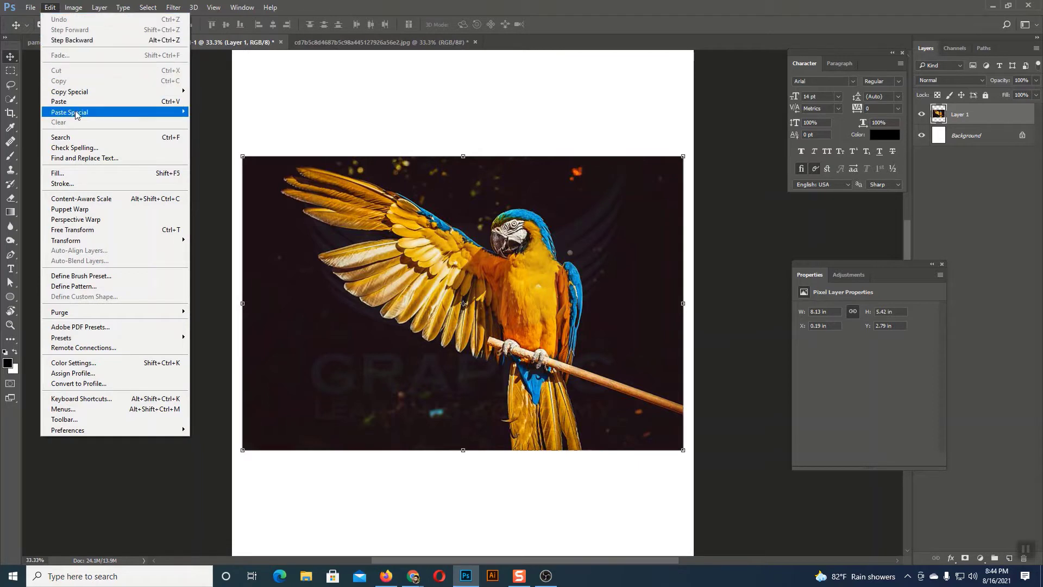
{"action": "mouse_move", "coordinate": [82, 240]}
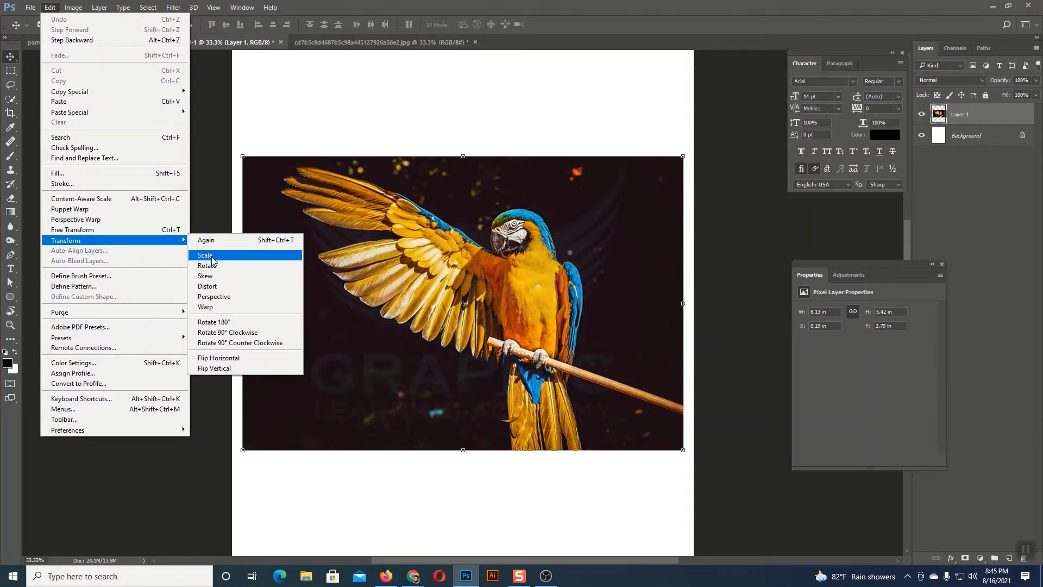
{"action": "left_click", "coordinate": [10, 59]}
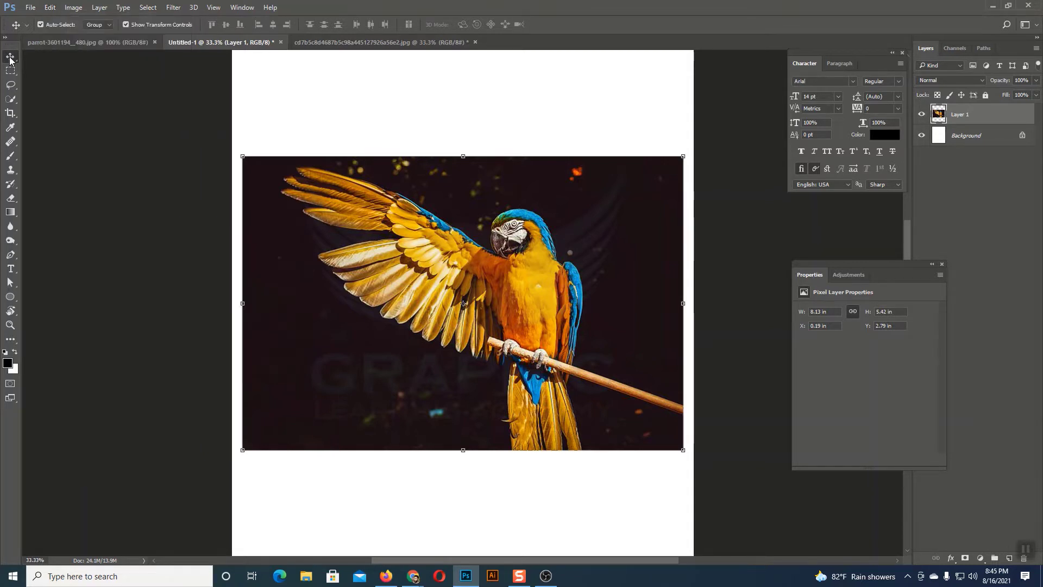
{"action": "left_click_drag", "start_coordinate": [683, 303], "coordinate": [639, 312]}
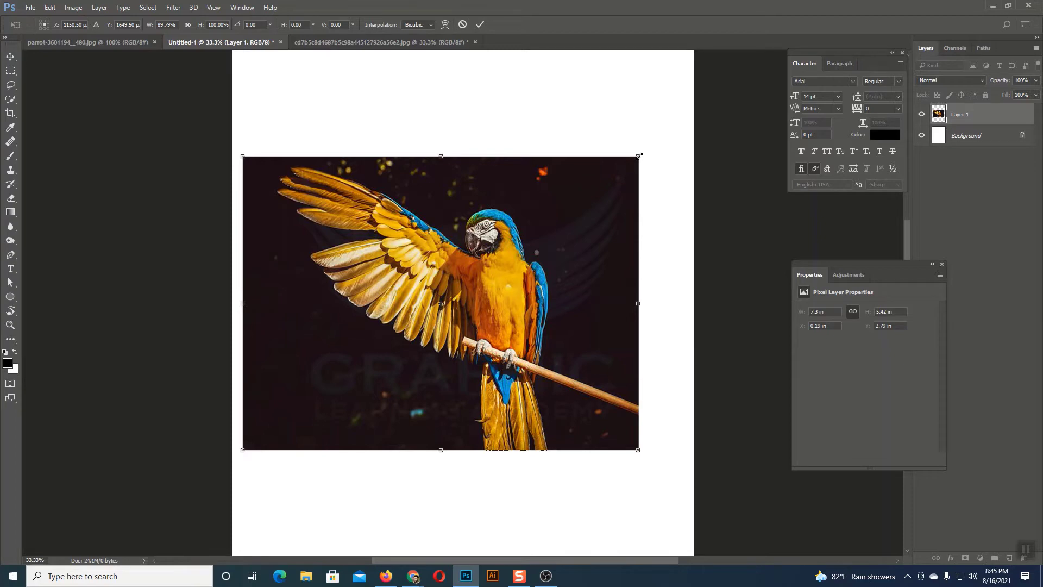
{"action": "mouse_move", "coordinate": [640, 156]}
{"action": "left_mouse_down"}
{"action": "mouse_move", "coordinate": [577, 231]}
{"action": "mouse_move", "coordinate": [647, 154]}
{"action": "mouse_move", "coordinate": [623, 178]}
{"action": "mouse_move", "coordinate": [647, 207]}
{"action": "mouse_move", "coordinate": [675, 174]}
{"action": "mouse_move", "coordinate": [667, 134]}
{"action": "mouse_move", "coordinate": [688, 210]}
{"action": "mouse_move", "coordinate": [686, 181]}
{"action": "mouse_move", "coordinate": [657, 151]}
{"action": "left_mouse_up"}
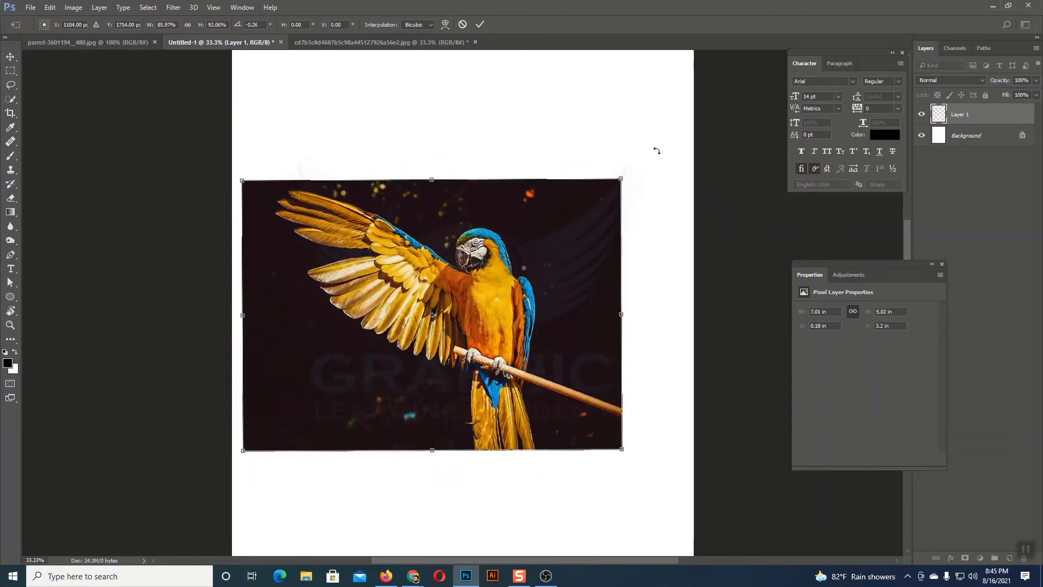
{"action": "left_click", "coordinate": [12, 63]}
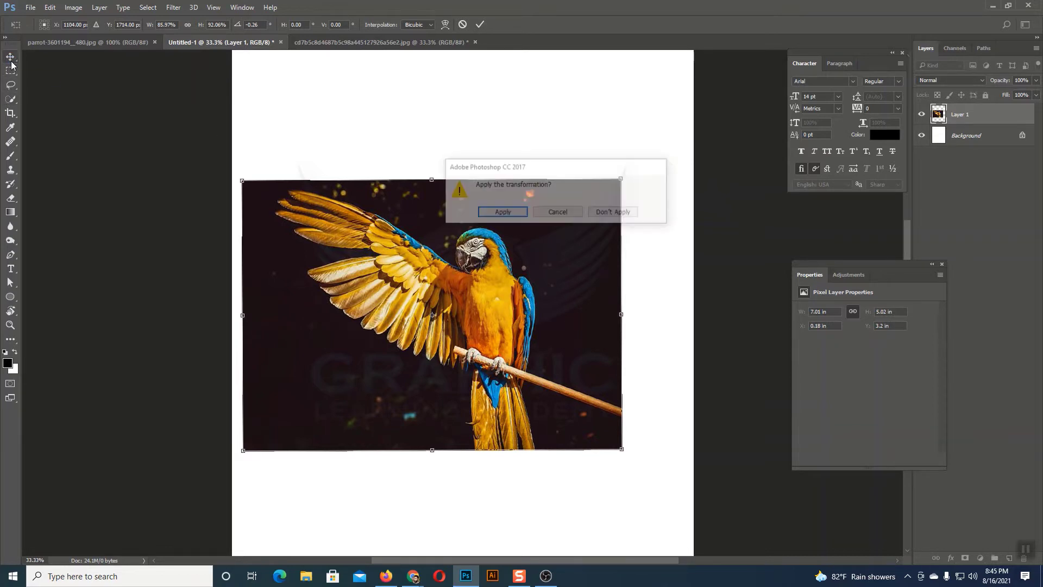
{"action": "left_click", "coordinate": [601, 214]}
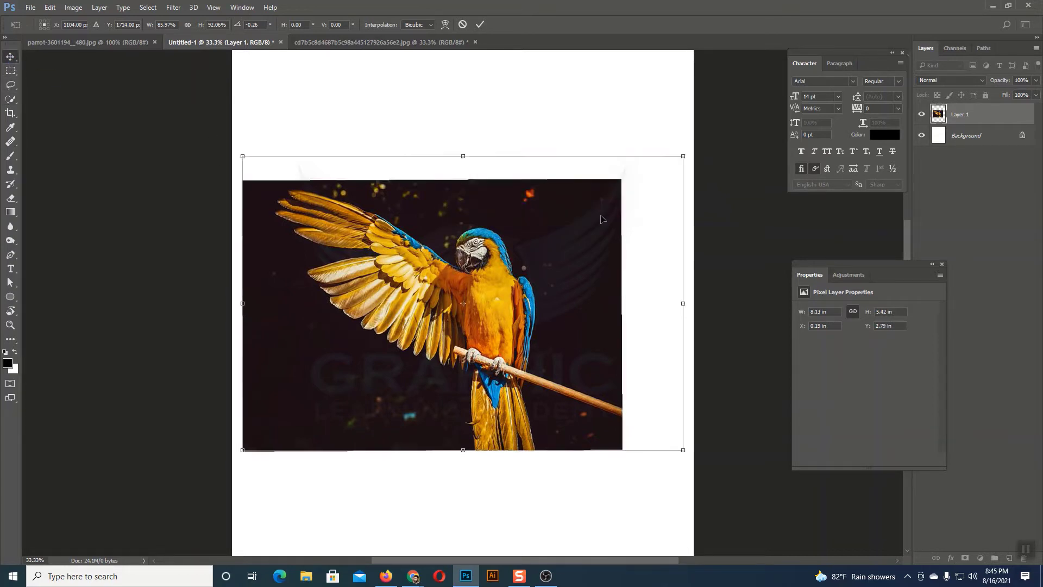
- Start a Scale transformation on the parrot layer in Untitled-1
{"action": "left_click", "coordinate": [50, 9]}
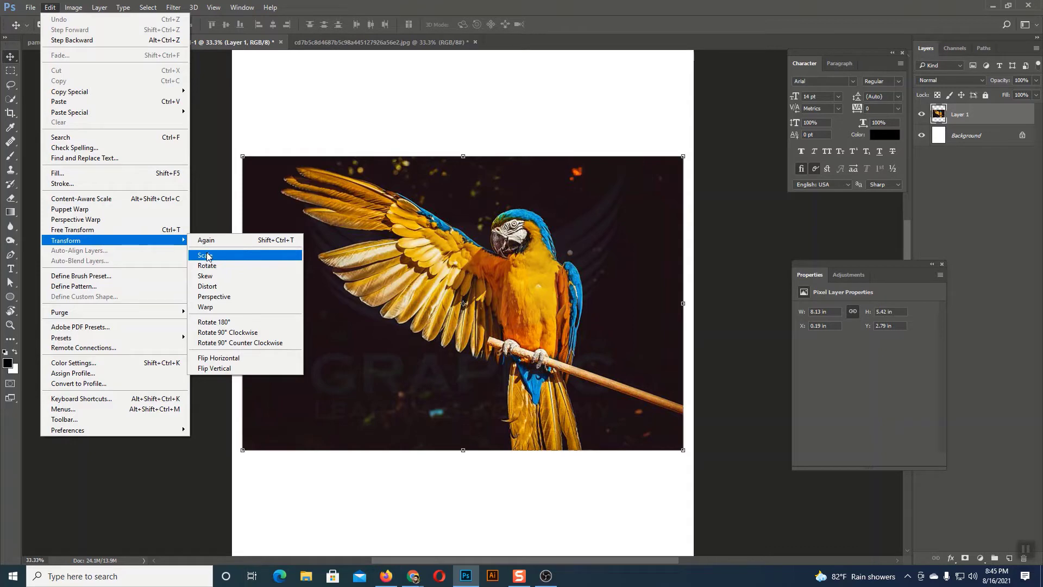
{"action": "left_click", "coordinate": [206, 255]}
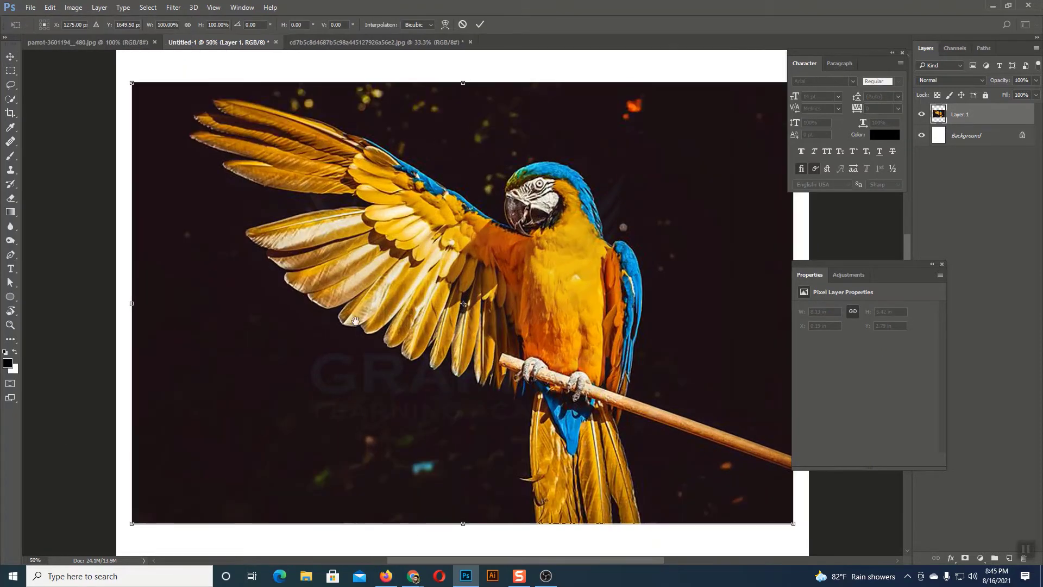
{"action": "left_click_drag", "start_coordinate": [727, 300], "coordinate": [521, 294]}
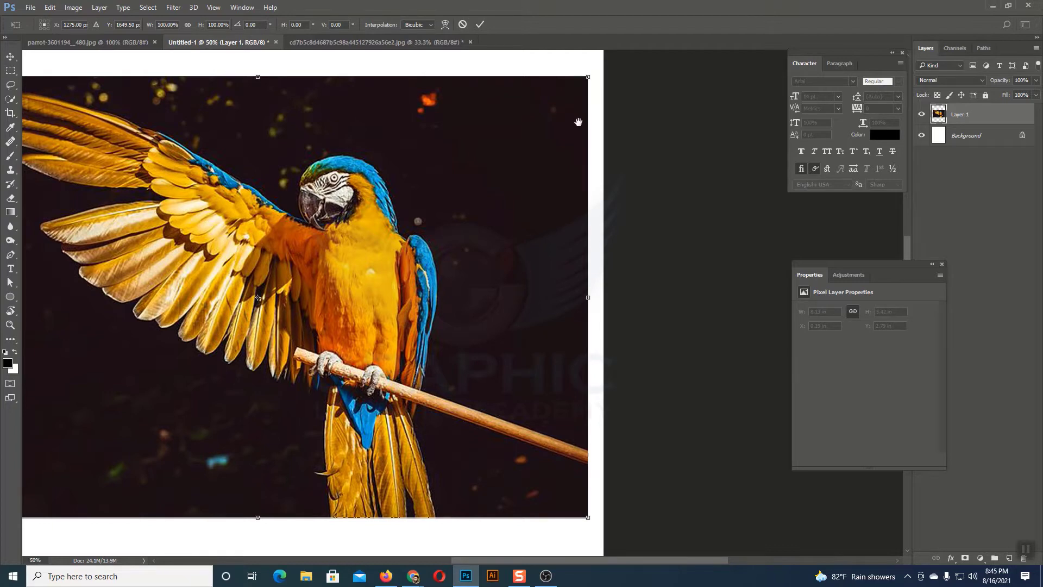
{"action": "left_click_drag", "start_coordinate": [588, 76], "coordinate": [497, 242]}
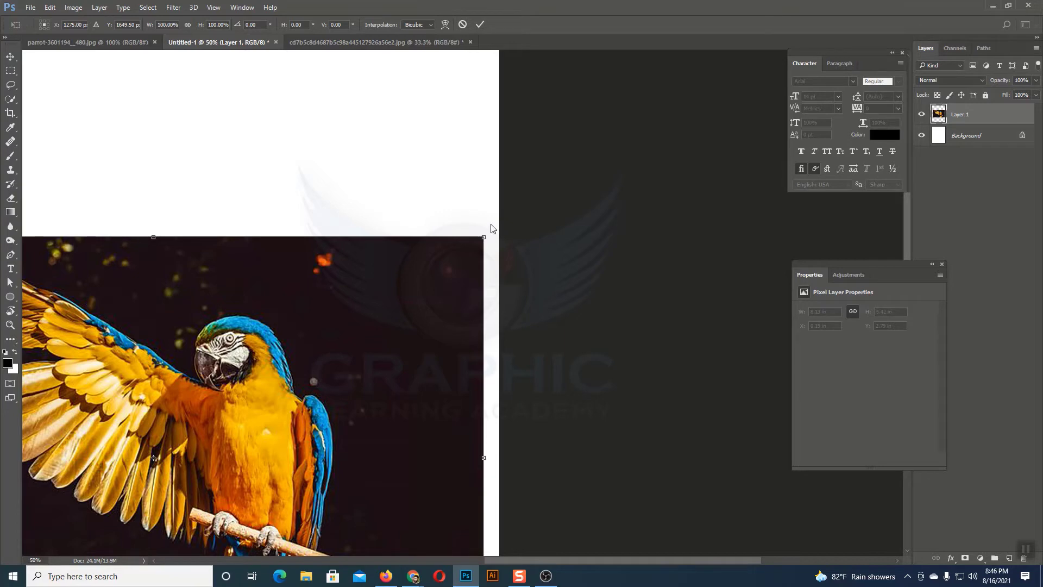
{"action": "left_click_drag", "start_coordinate": [454, 272], "coordinate": [656, 185]}
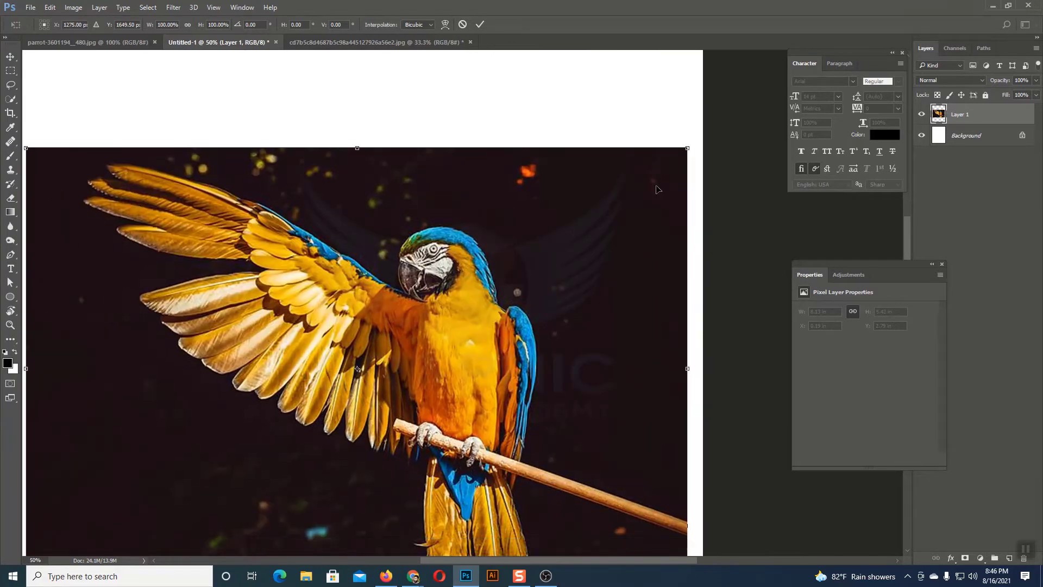
{"action": "key", "text": "ctrl+minus"}
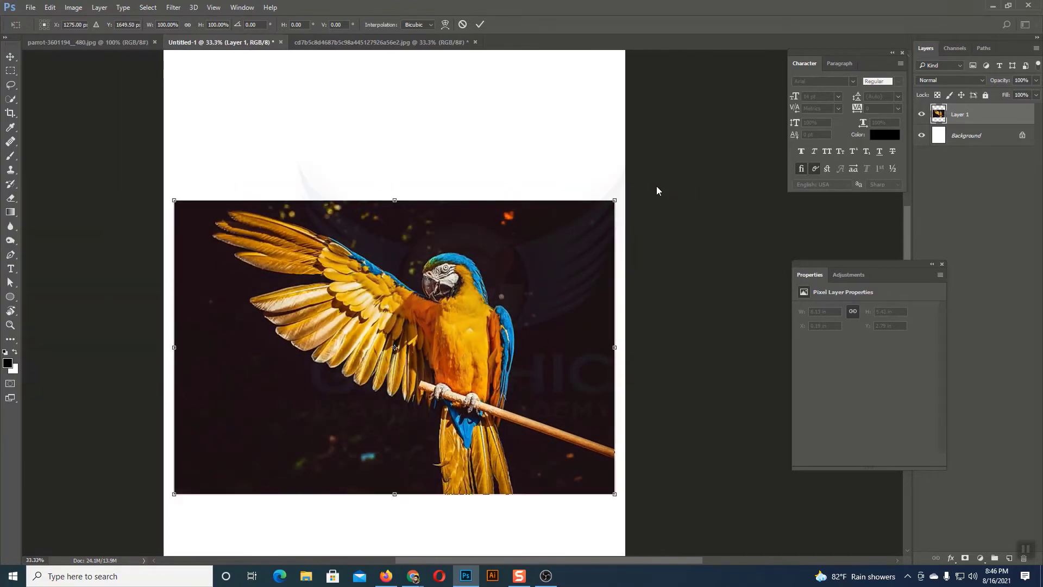
- Examine the available transform commands for the parrot layer, and leave the transformation
{"action": "right_click", "coordinate": [590, 220]}
{"action": "left_click", "coordinate": [603, 159]}
{"action": "right_click", "coordinate": [504, 230]}
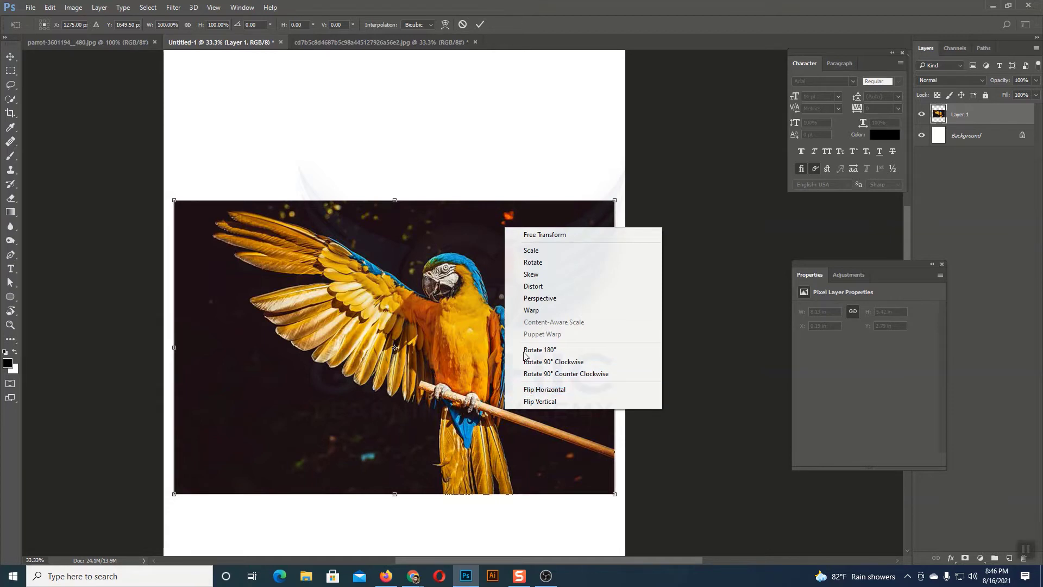
{"action": "left_click", "coordinate": [50, 8]}
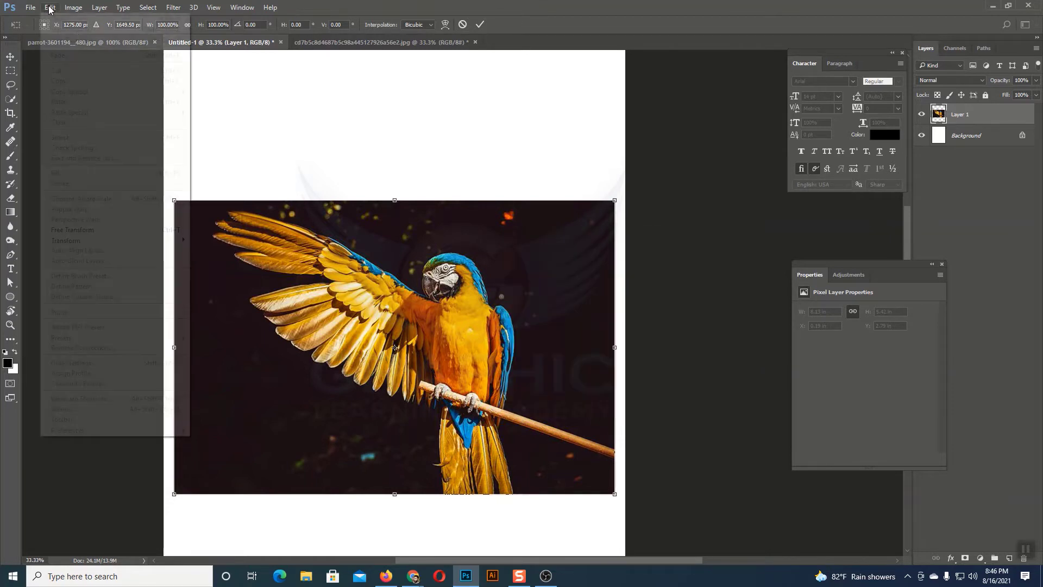
{"action": "mouse_move", "coordinate": [98, 240]}
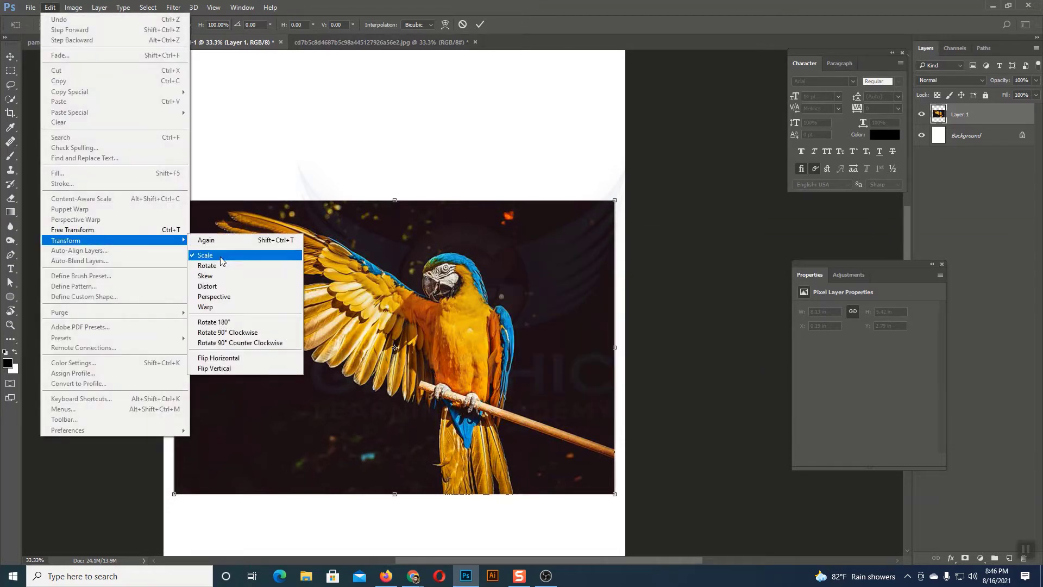
{"action": "right_click", "coordinate": [531, 256]}
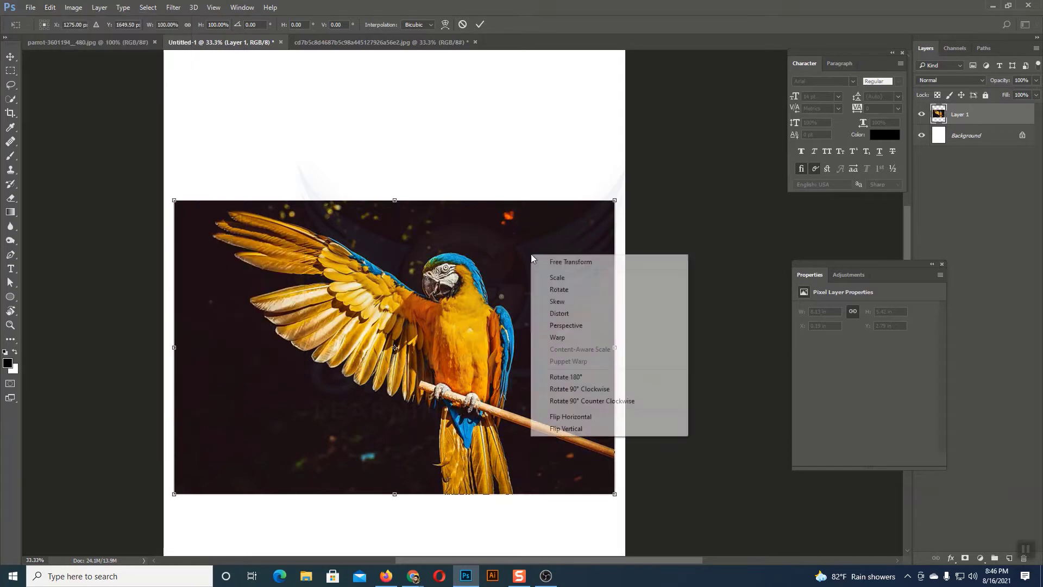
{"action": "left_click", "coordinate": [580, 282]}
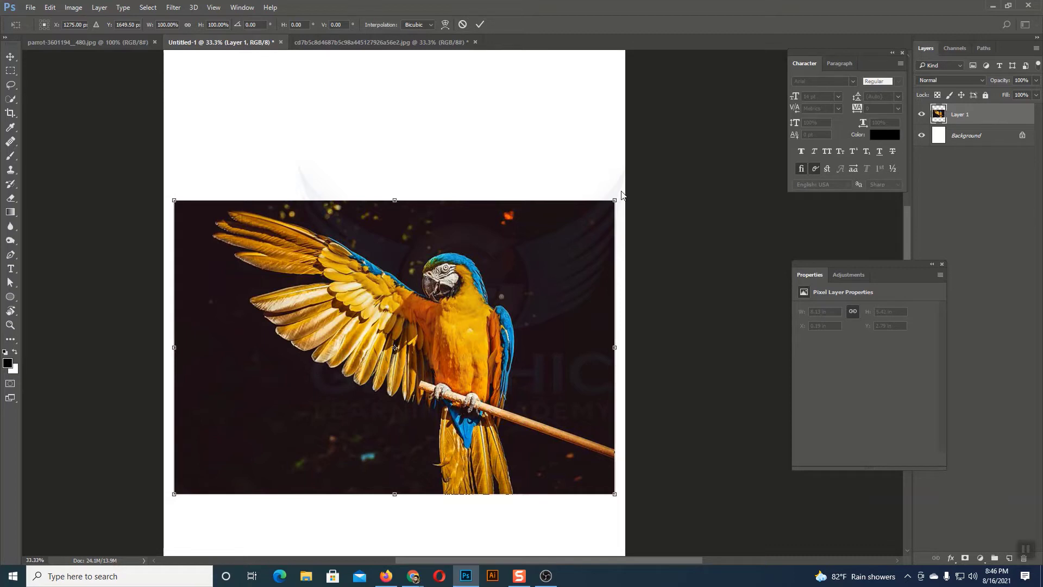
{"action": "right_click", "coordinate": [577, 222]}
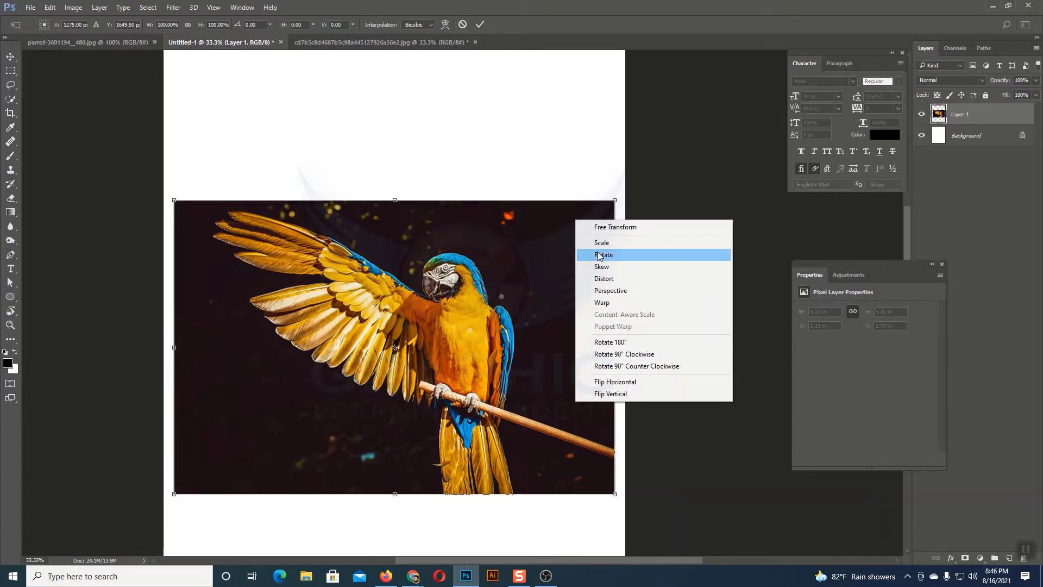
{"action": "left_click", "coordinate": [13, 60]}
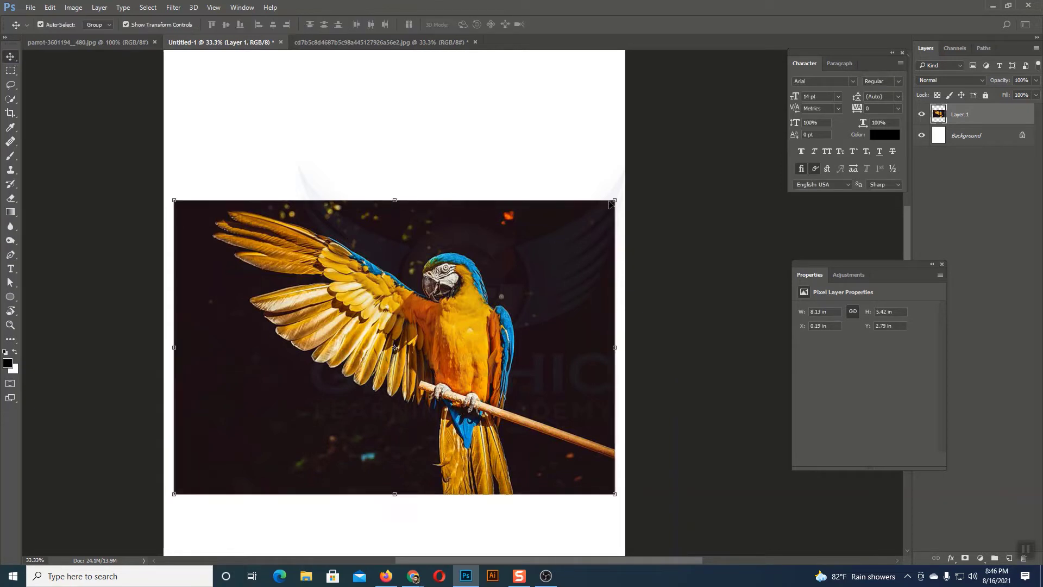
- Scale the parrot layer down proportionally about its centre to about 78%, roughly 6.33 by 4.22 in, and apply it
{"action": "left_click_drag", "start_coordinate": [615, 201], "coordinate": [559, 226]}
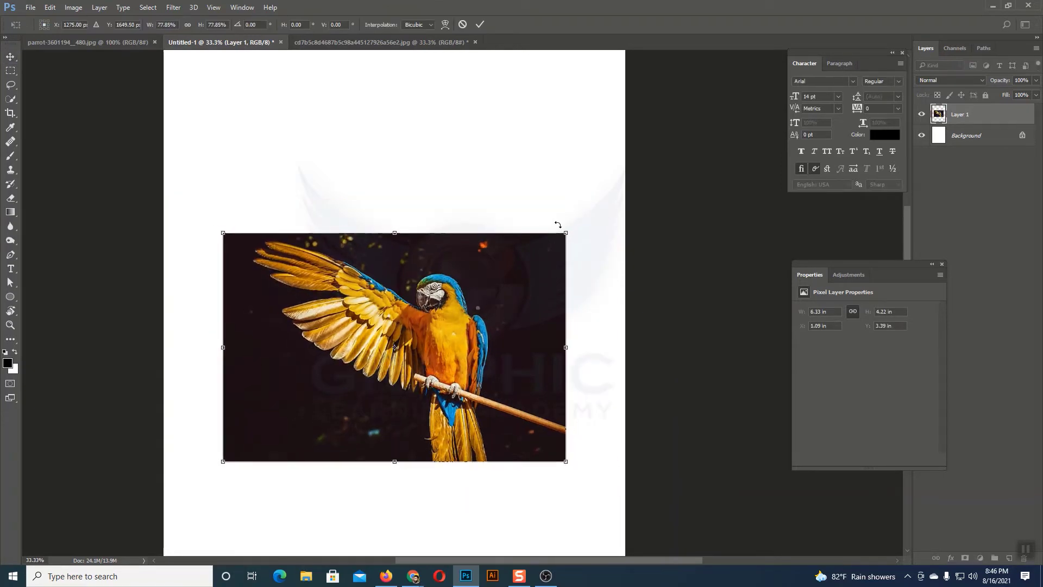
{"action": "key", "text": "Return"}
{"action": "key", "text": "ctrl+plus"}
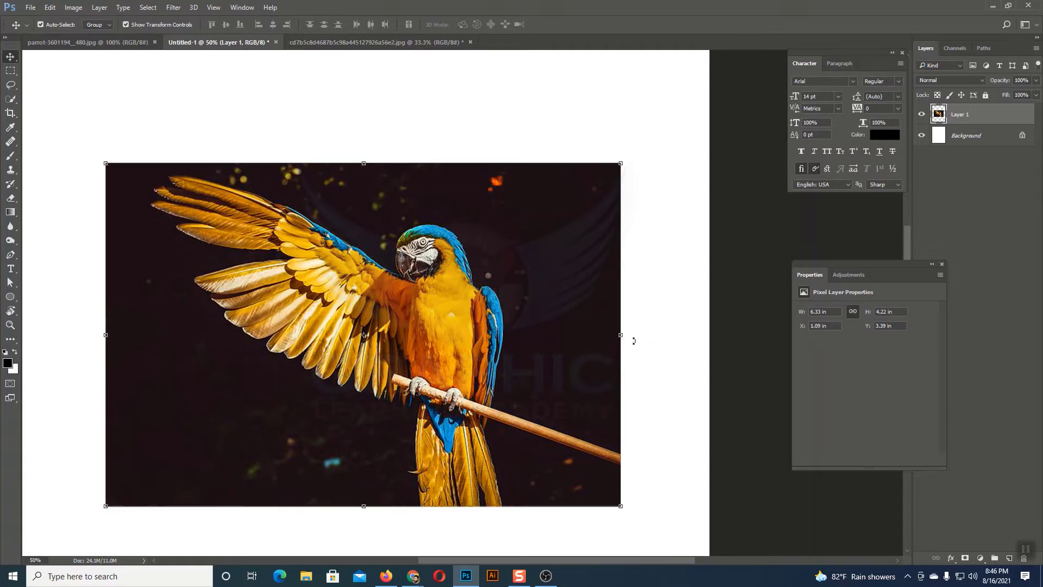
- Start a Rotate transformation on the parrot layer, and switch it to Skew
{"action": "right_click", "coordinate": [407, 231]}
{"action": "left_click", "coordinate": [547, 236]}
{"action": "left_click", "coordinate": [50, 7]}
{"action": "mouse_move", "coordinate": [163, 240]}
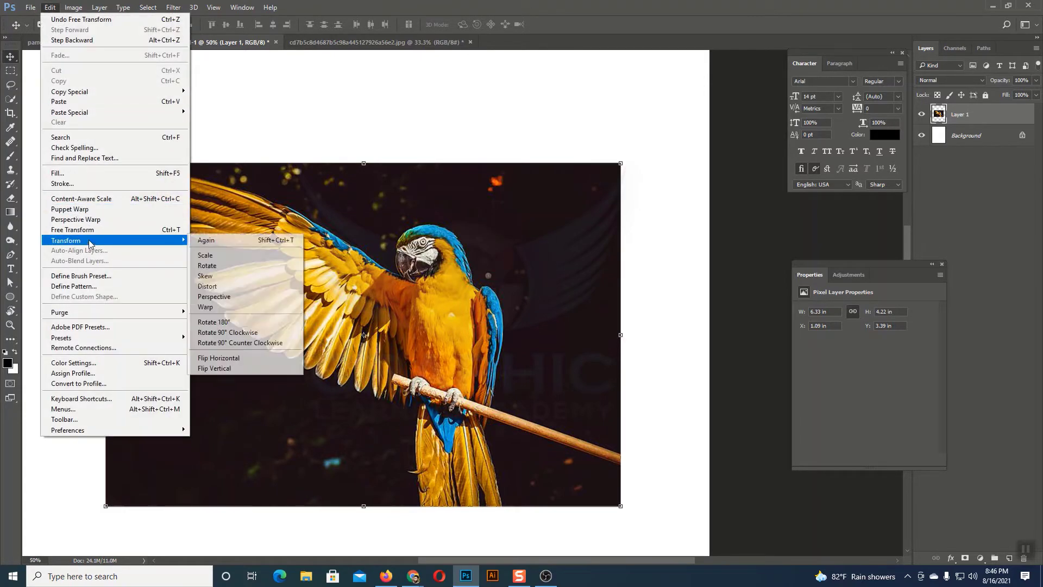
{"action": "left_click", "coordinate": [220, 266]}
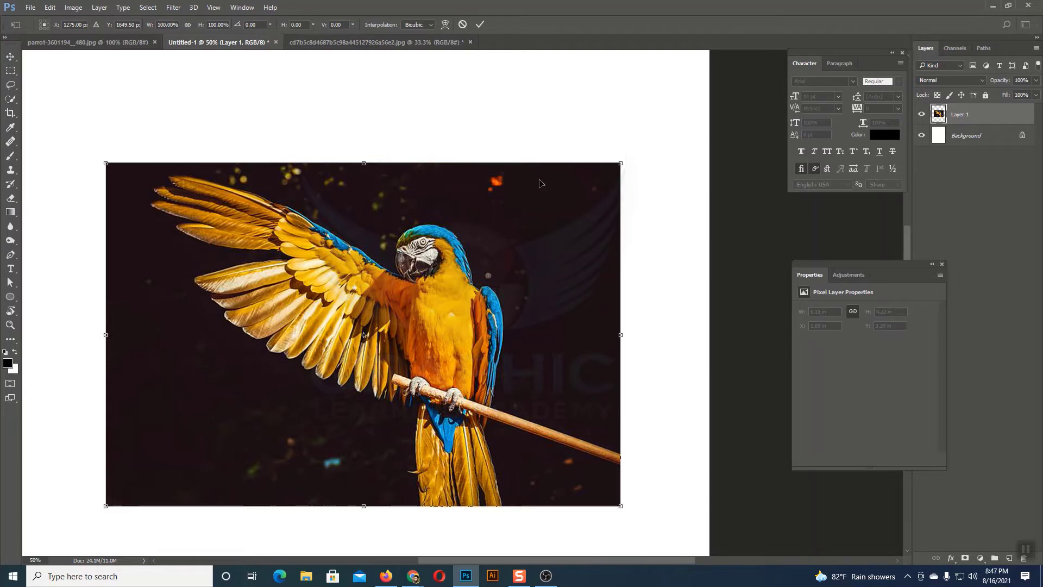
{"action": "right_click", "coordinate": [574, 197]}
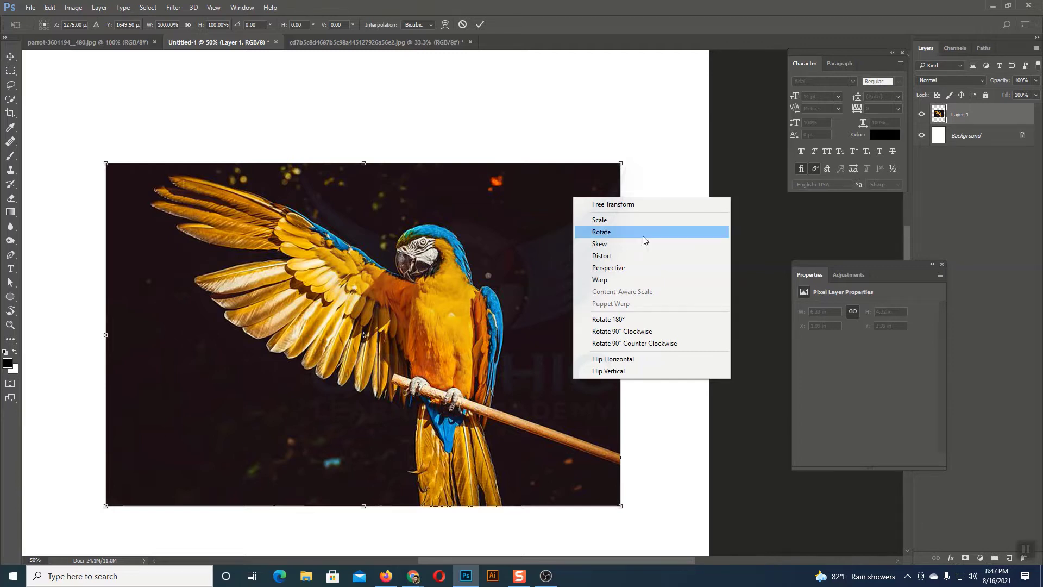
{"action": "left_click", "coordinate": [602, 248]}
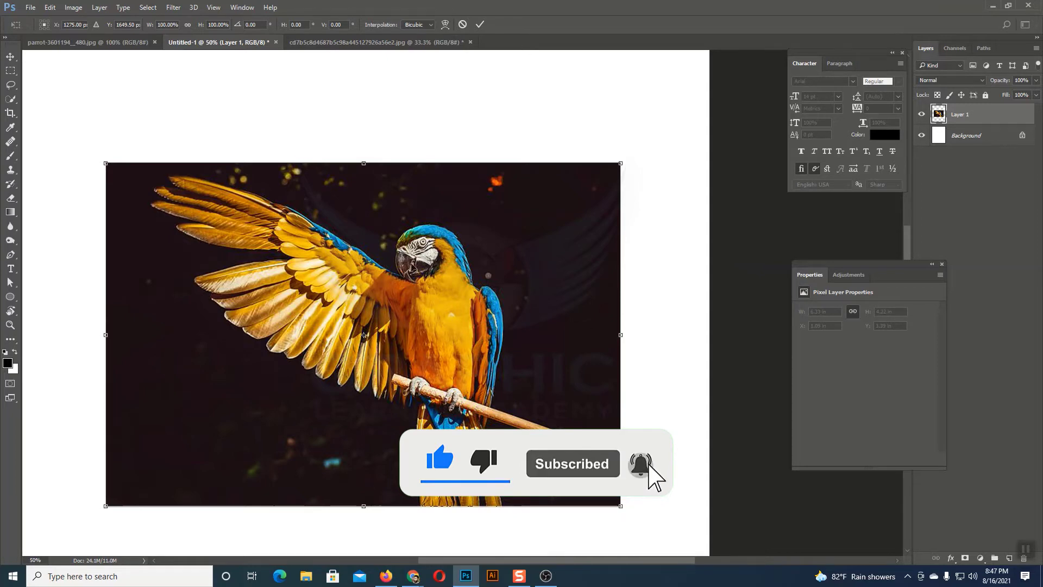
- Skew the parrot layer's top edge by raising its upper-right corner and lowering its upper-left corner
{"action": "left_click_drag", "start_coordinate": [620, 163], "coordinate": [621, 126]}
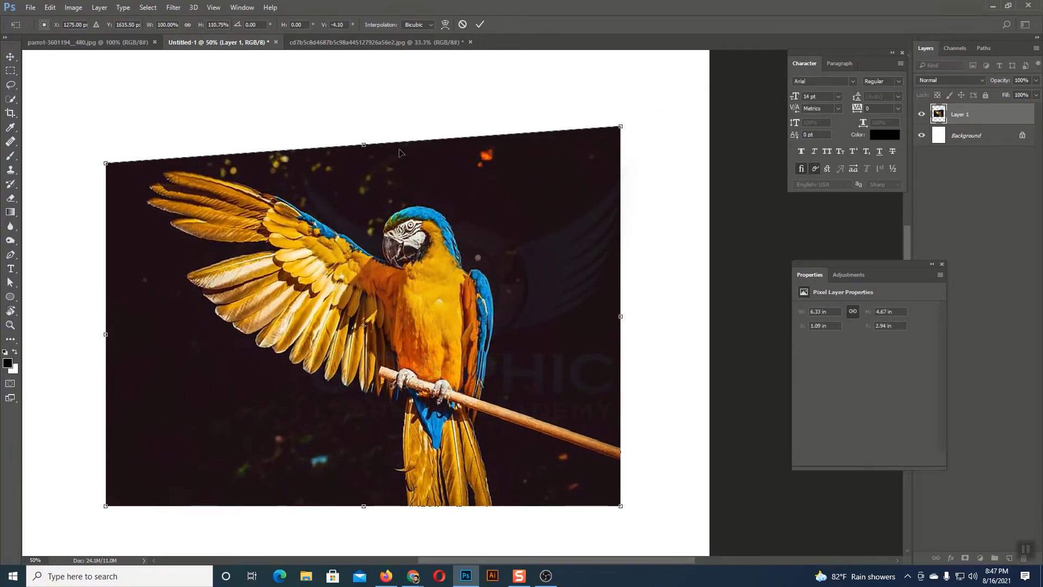
{"action": "mouse_move", "coordinate": [367, 144]}
{"action": "left_mouse_down"}
{"action": "mouse_move", "coordinate": [438, 146]}
{"action": "mouse_move", "coordinate": [303, 156]}
{"action": "mouse_move", "coordinate": [466, 155]}
{"action": "mouse_move", "coordinate": [324, 164]}
{"action": "mouse_move", "coordinate": [376, 163]}
{"action": "mouse_move", "coordinate": [367, 163]}
{"action": "left_mouse_up"}
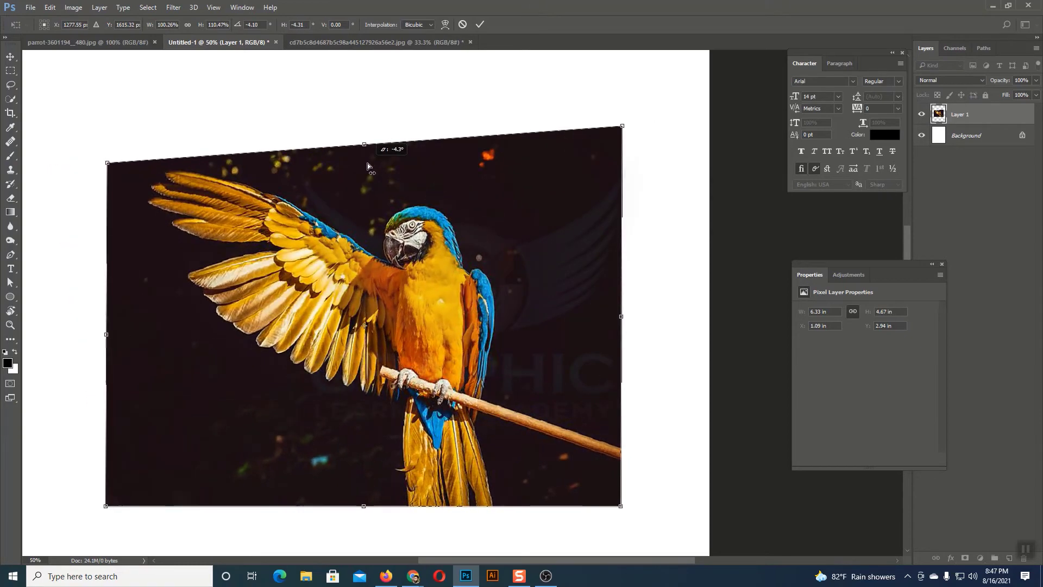
{"action": "left_click_drag", "start_coordinate": [108, 165], "coordinate": [108, 259]}
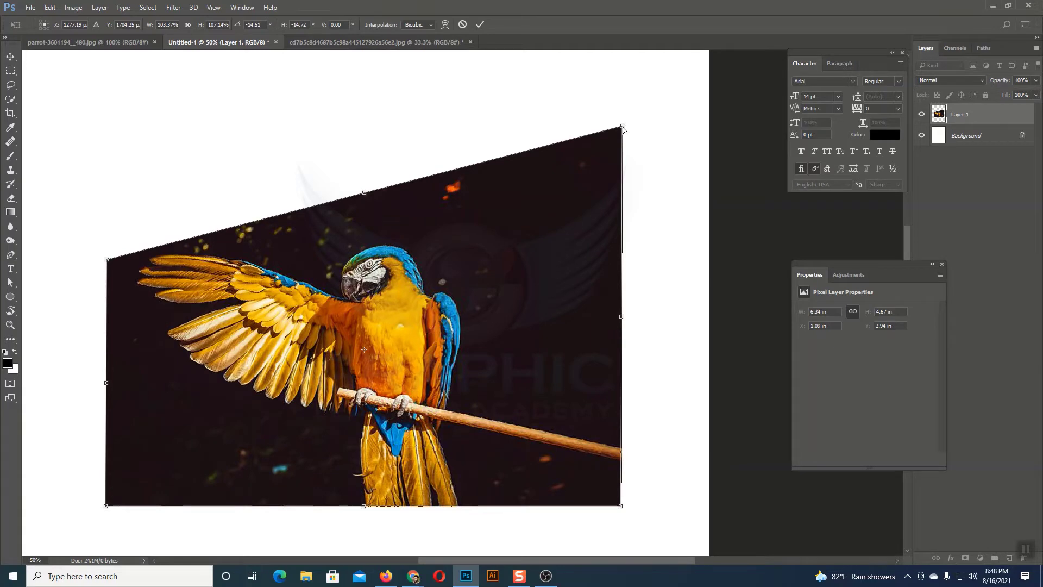
{"action": "mouse_move", "coordinate": [623, 128]}
{"action": "left_mouse_down"}
{"action": "mouse_move", "coordinate": [623, 329]}
{"action": "mouse_move", "coordinate": [623, 147]}
{"action": "left_mouse_up"}
{"action": "left_click_drag", "start_coordinate": [364, 202], "coordinate": [359, 176]}
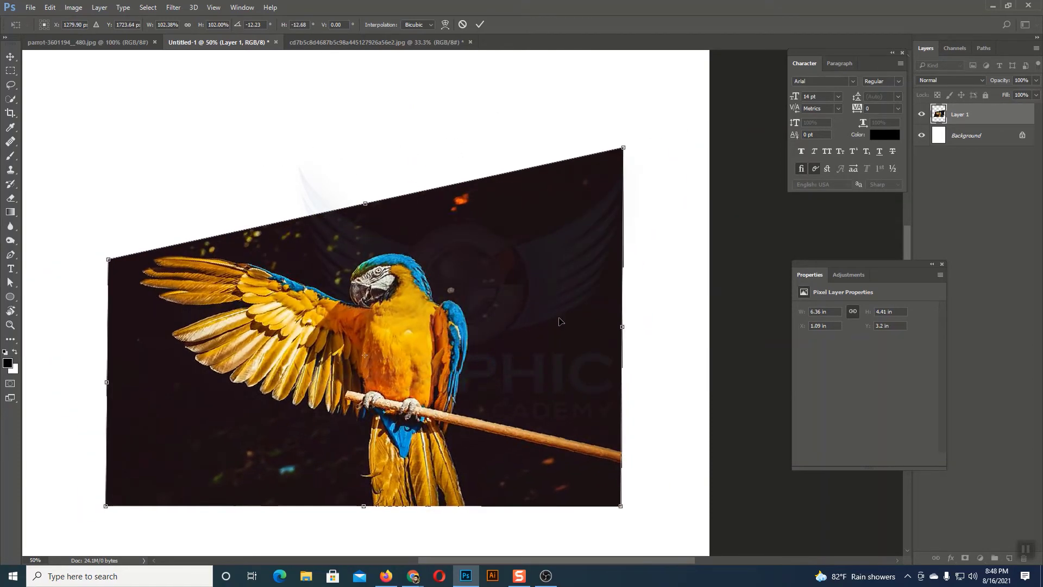
- Skew the parrot layer's right edge down and up, and move its upper-left corner up and back down
{"action": "left_click_drag", "start_coordinate": [622, 326], "coordinate": [622, 356]}
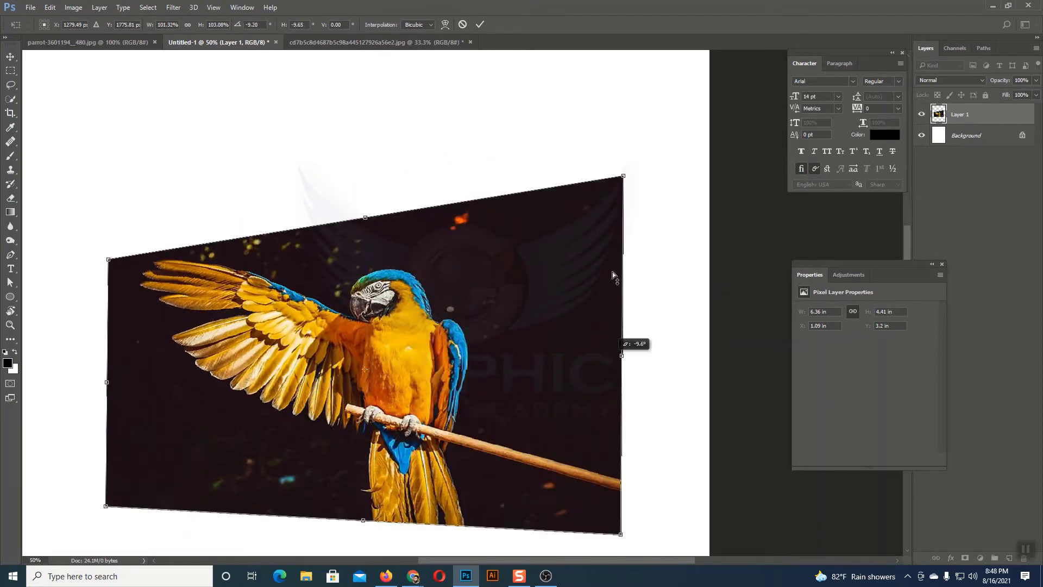
{"action": "left_click_drag", "start_coordinate": [613, 275], "coordinate": [620, 297]}
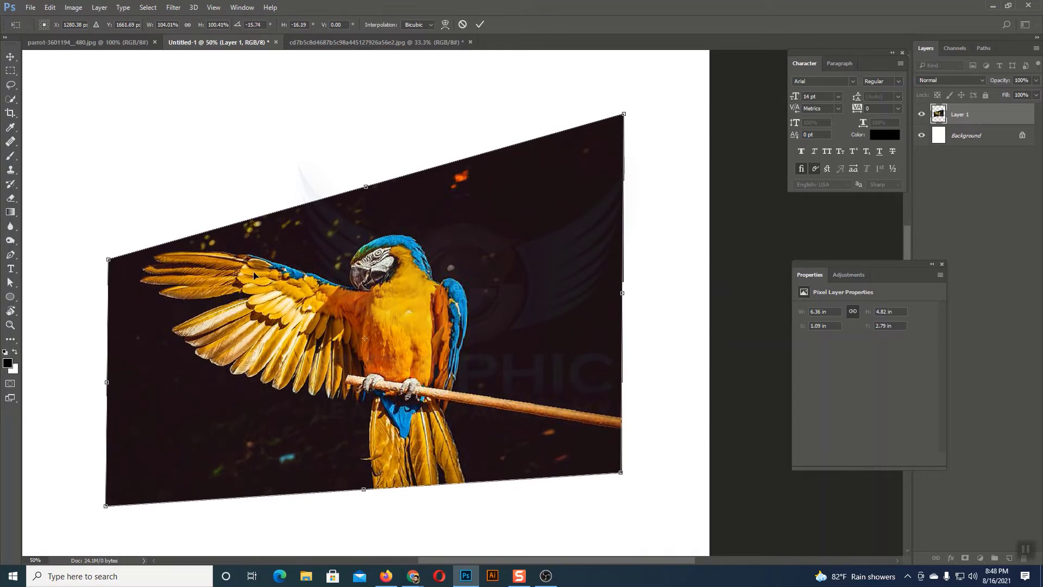
{"action": "left_click_drag", "start_coordinate": [108, 262], "coordinate": [109, 184]}
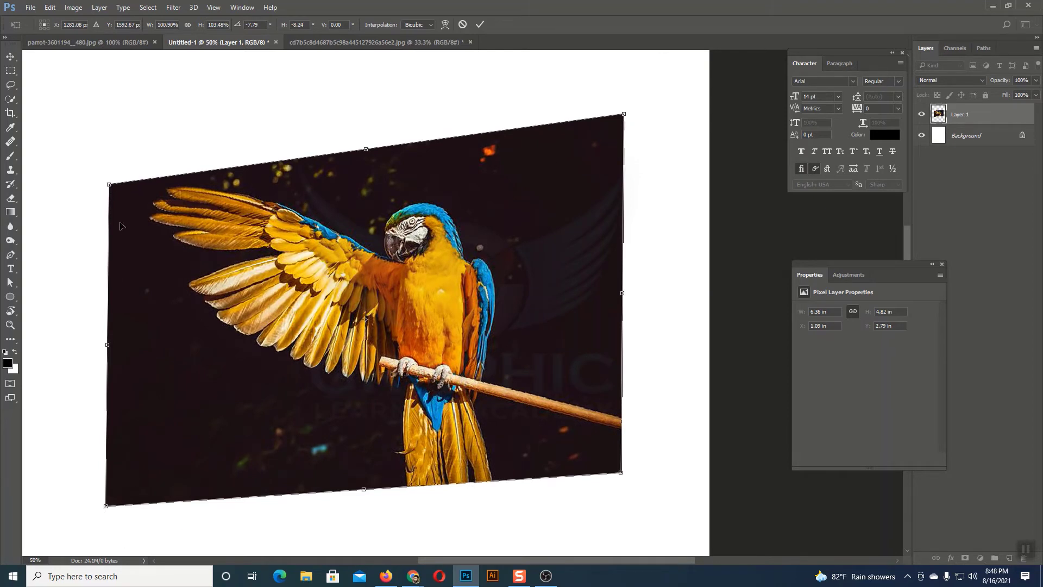
{"action": "left_click_drag", "start_coordinate": [110, 184], "coordinate": [115, 249]}
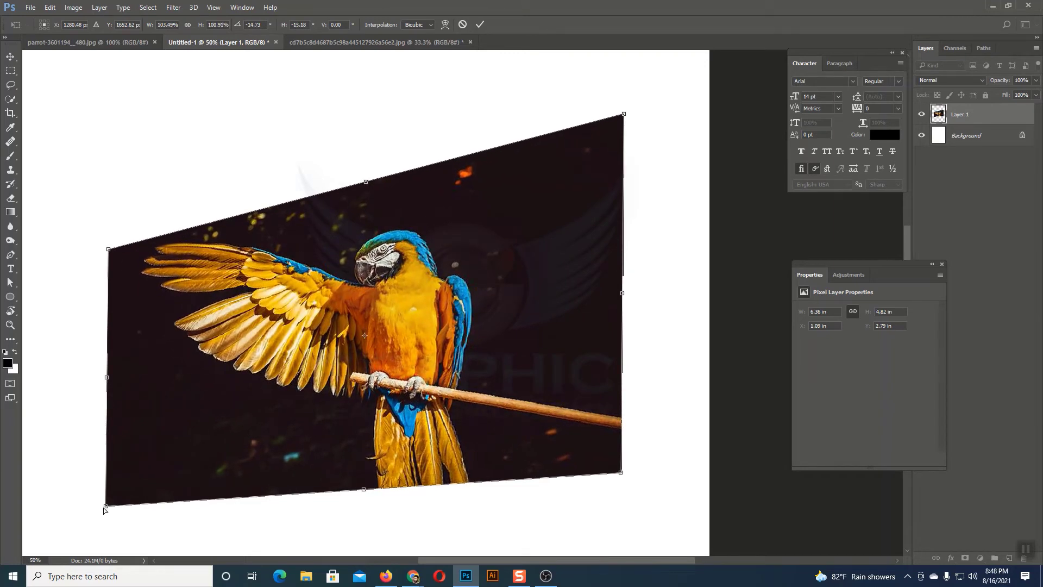
- Try skewing the parrot layer's left corners and lowering its lower-right corner for a perspective look, and discard the transformation
{"action": "left_click_drag", "start_coordinate": [104, 509], "coordinate": [99, 396]}
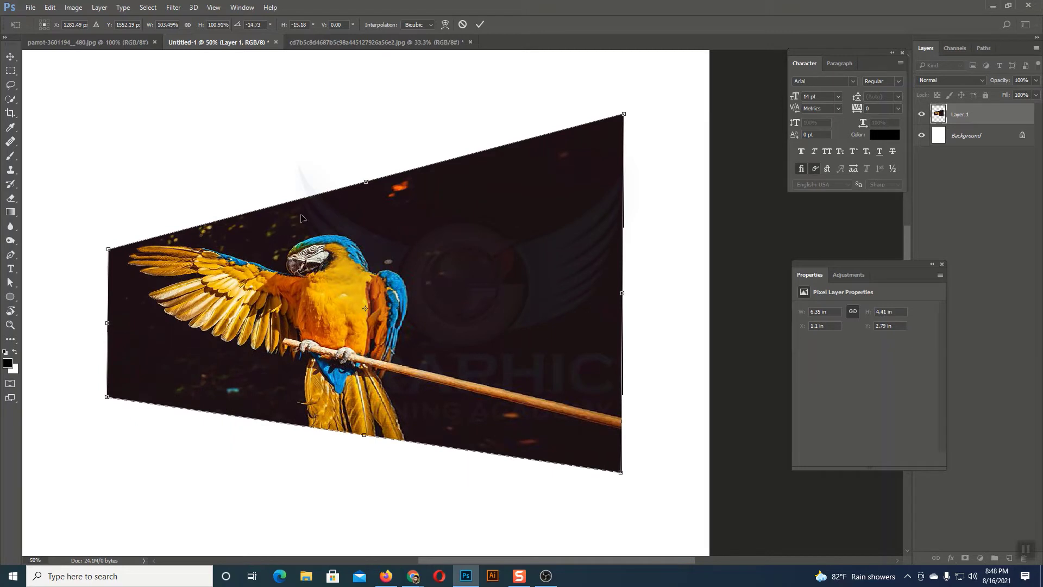
{"action": "left_click_drag", "start_coordinate": [109, 248], "coordinate": [109, 204]}
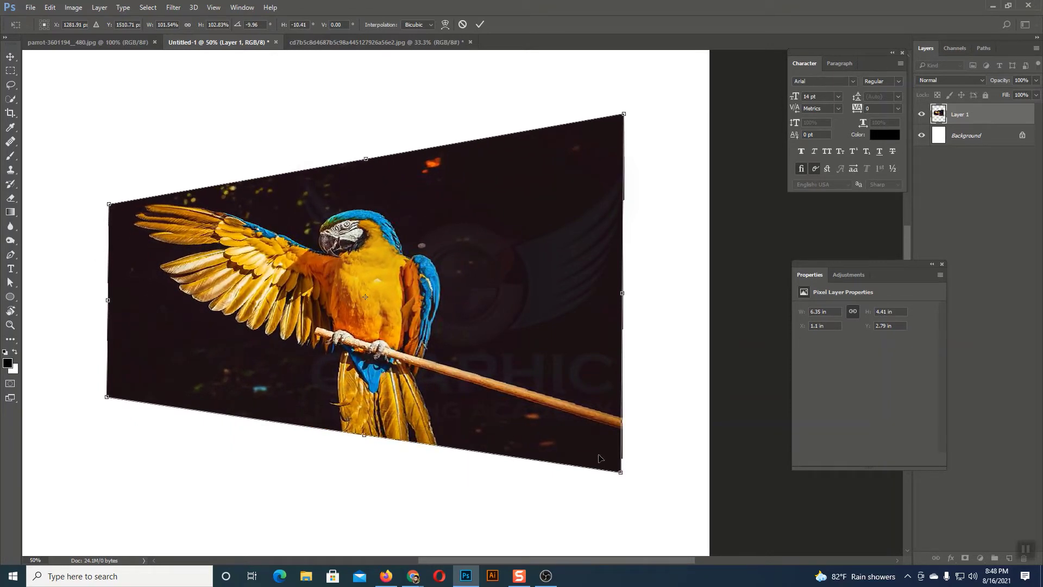
{"action": "left_click_drag", "start_coordinate": [622, 474], "coordinate": [621, 507]}
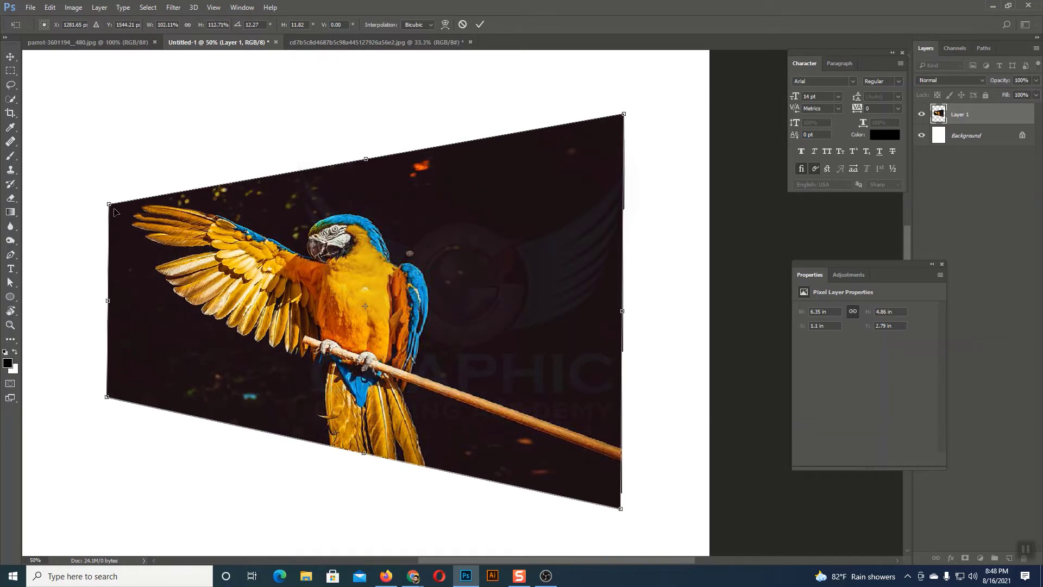
{"action": "left_click_drag", "start_coordinate": [111, 208], "coordinate": [116, 235]}
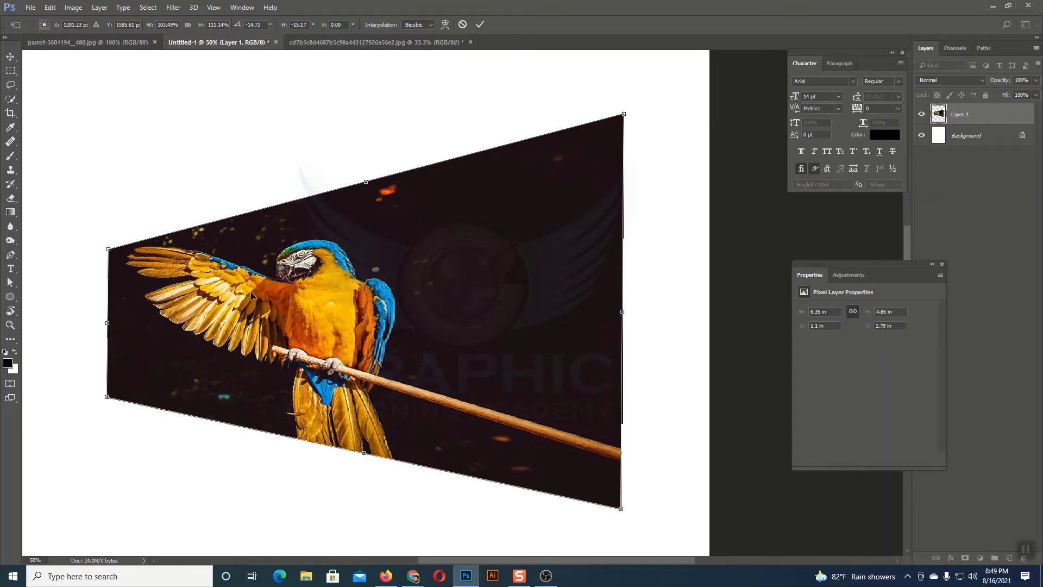
{"action": "left_click_drag", "start_coordinate": [108, 250], "coordinate": [108, 169]}
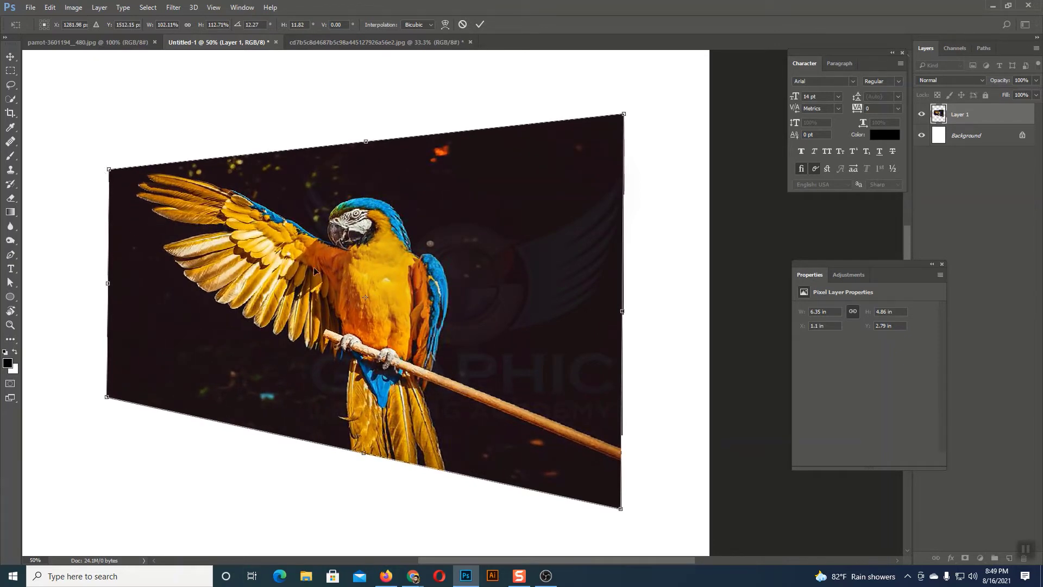
{"action": "left_click", "coordinate": [13, 59]}
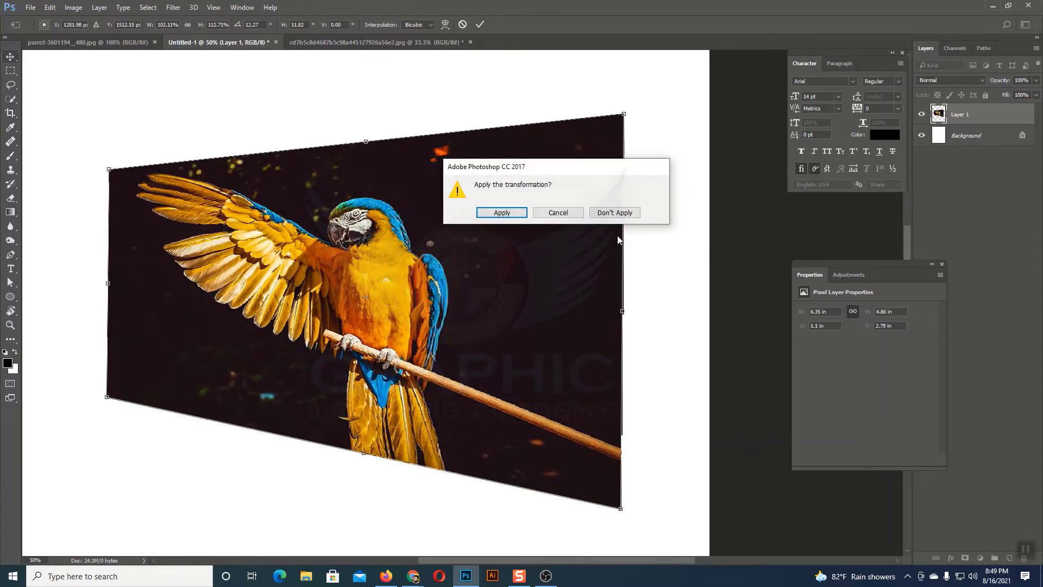
{"action": "left_click", "coordinate": [609, 213]}
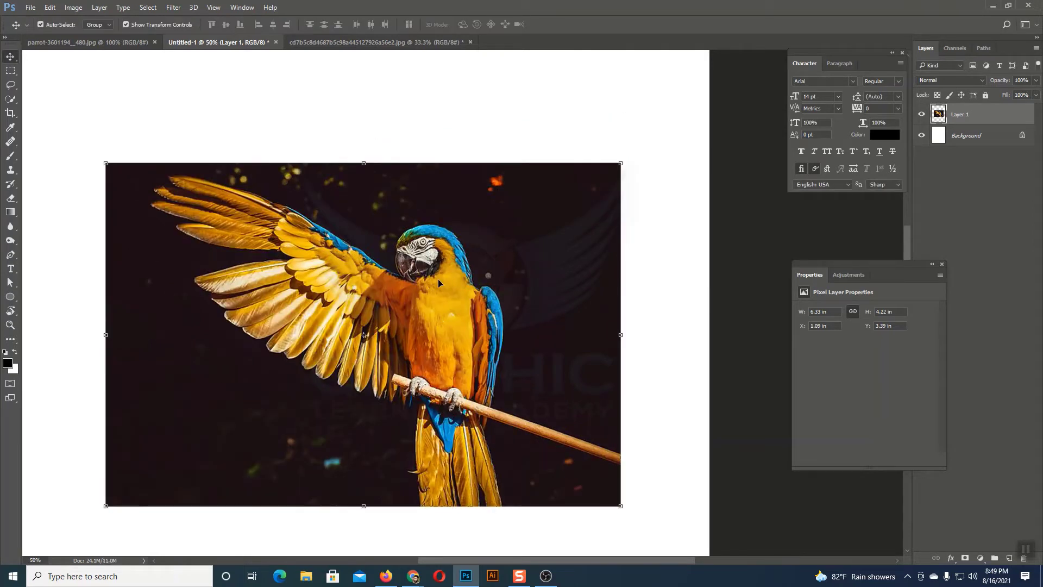
- Try skewing the parrot layer's left edge shorter by lowering its upper-left corner and raising its lower-left corner, and raise the upper-left corner slightly
{"action": "right_click", "coordinate": [199, 210]}
{"action": "left_click", "coordinate": [51, 8]}
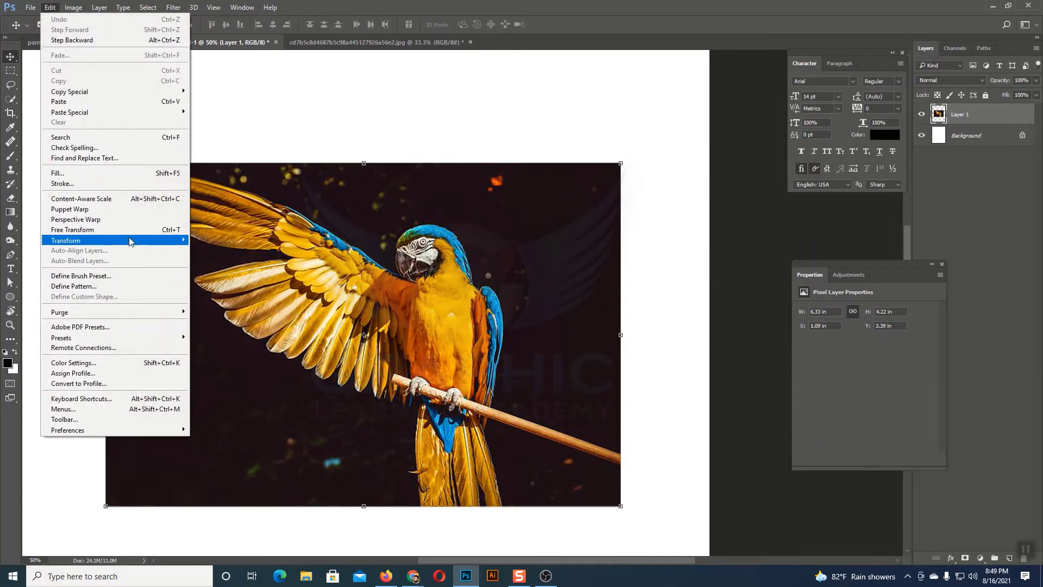
{"action": "mouse_move", "coordinate": [130, 242]}
{"action": "left_click", "coordinate": [233, 273]}
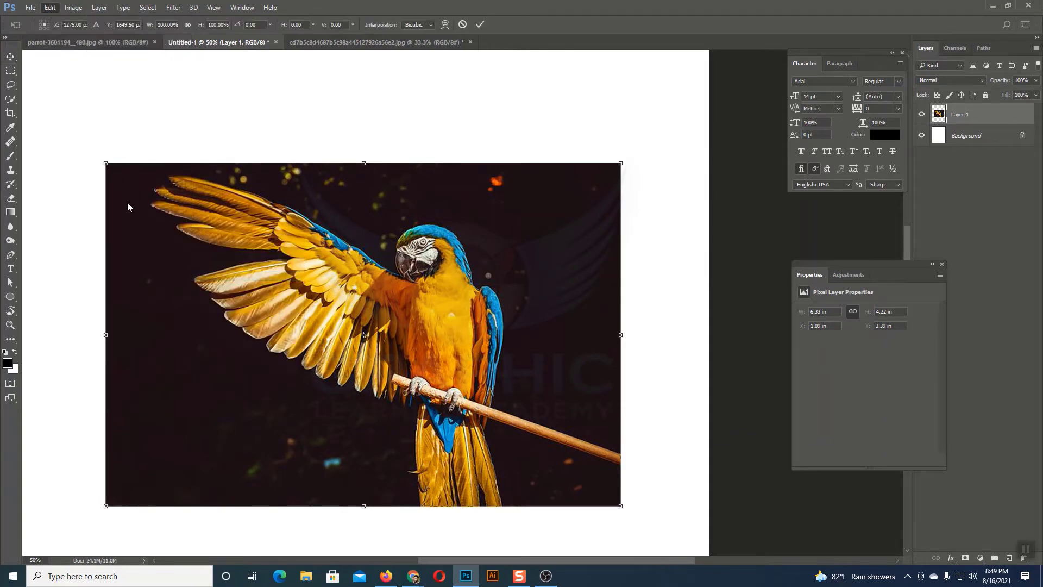
{"action": "left_click_drag", "start_coordinate": [107, 164], "coordinate": [107, 255]}
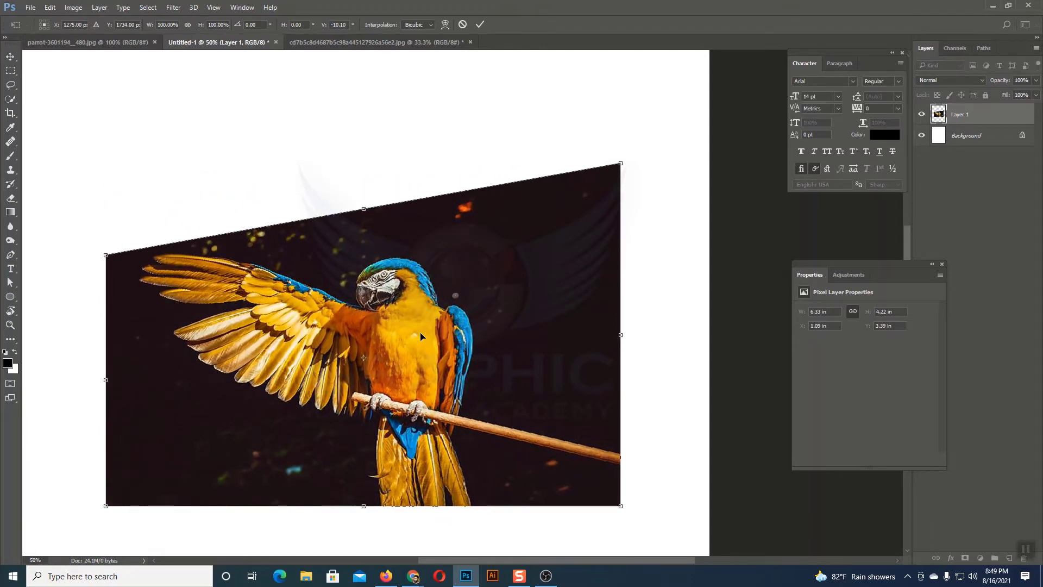
{"action": "left_click_drag", "start_coordinate": [103, 505], "coordinate": [106, 421]}
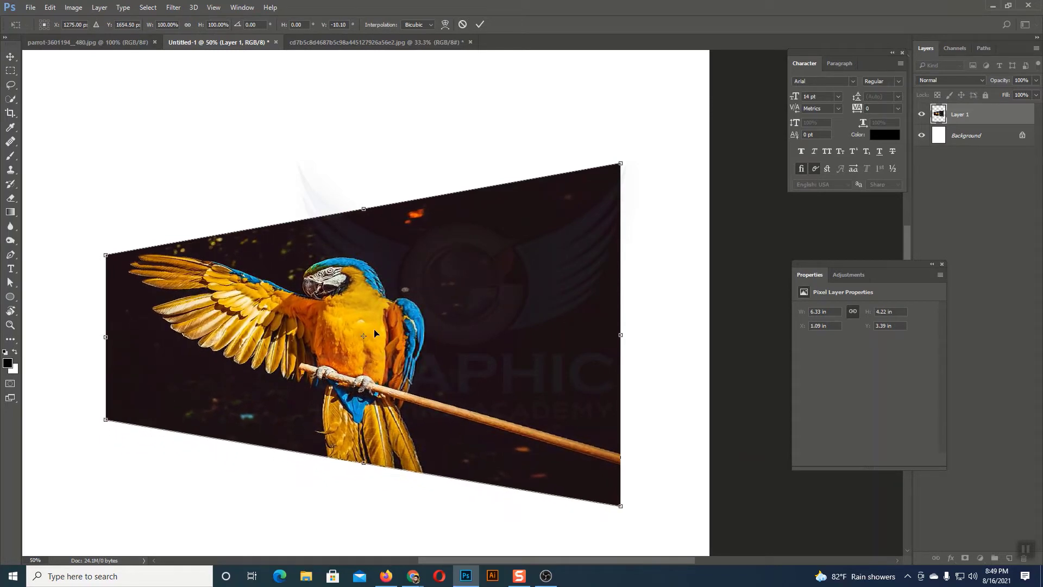
{"action": "left_click_drag", "start_coordinate": [105, 256], "coordinate": [104, 230]}
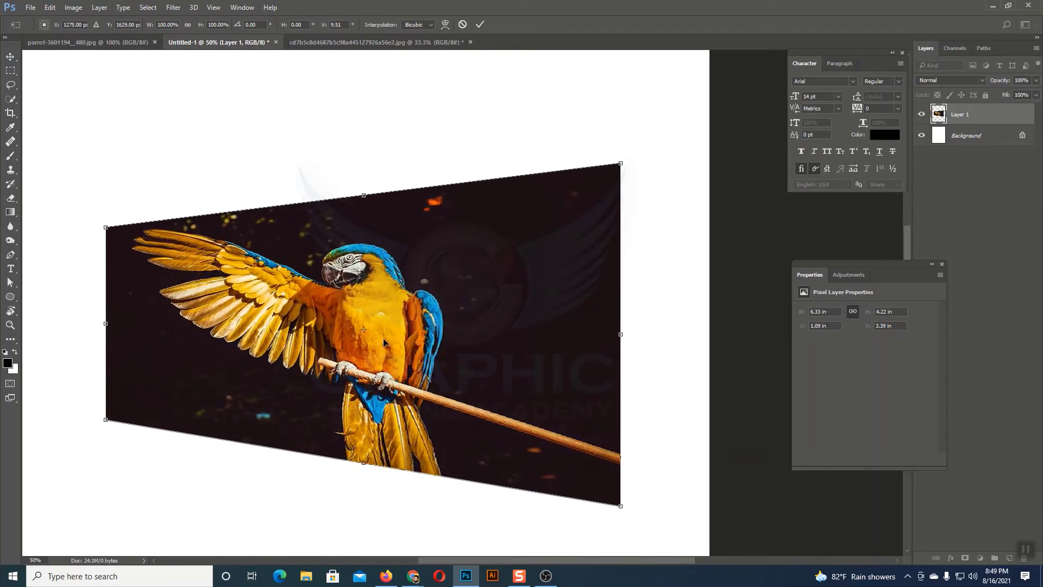
- Switch the parrot layer's transformation to Distort, reposition its upper-right corner, and shift its top edge up and to the right
{"action": "key", "text": "ctrl+minus"}
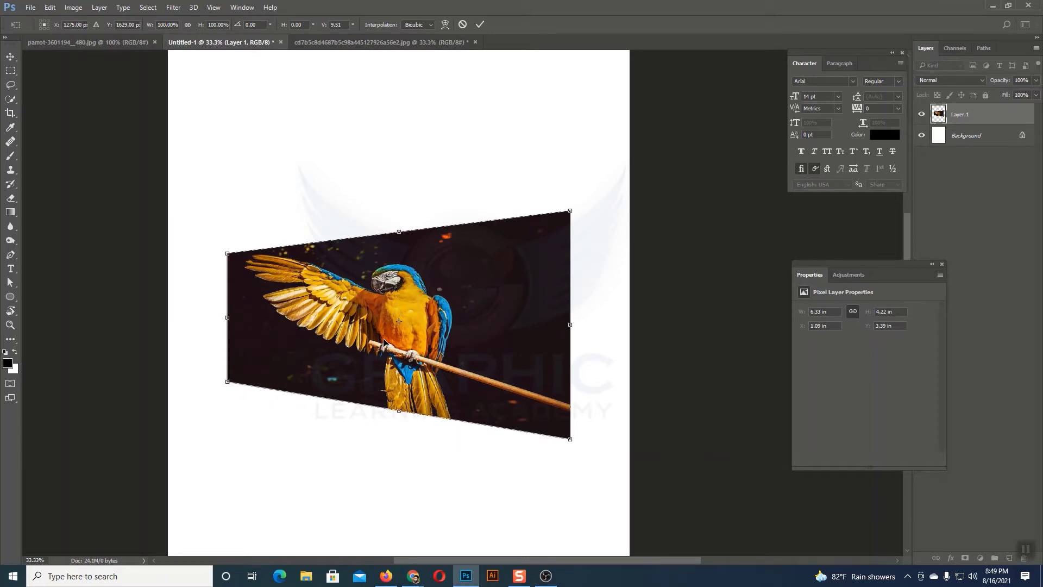
{"action": "key", "text": "ctrl+plus"}
{"action": "key", "text": "ctrl+minus"}
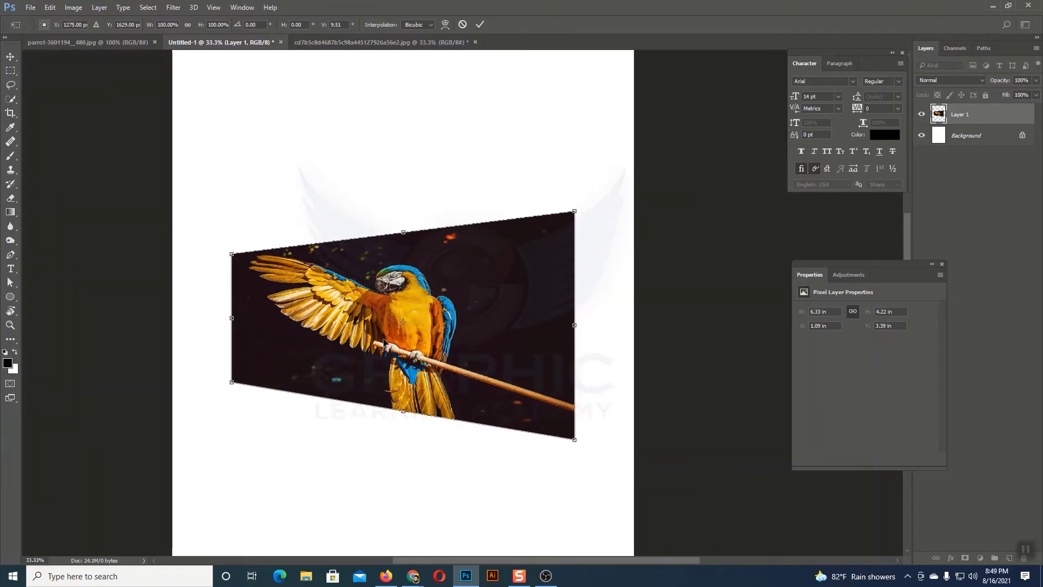
{"action": "right_click", "coordinate": [482, 284]}
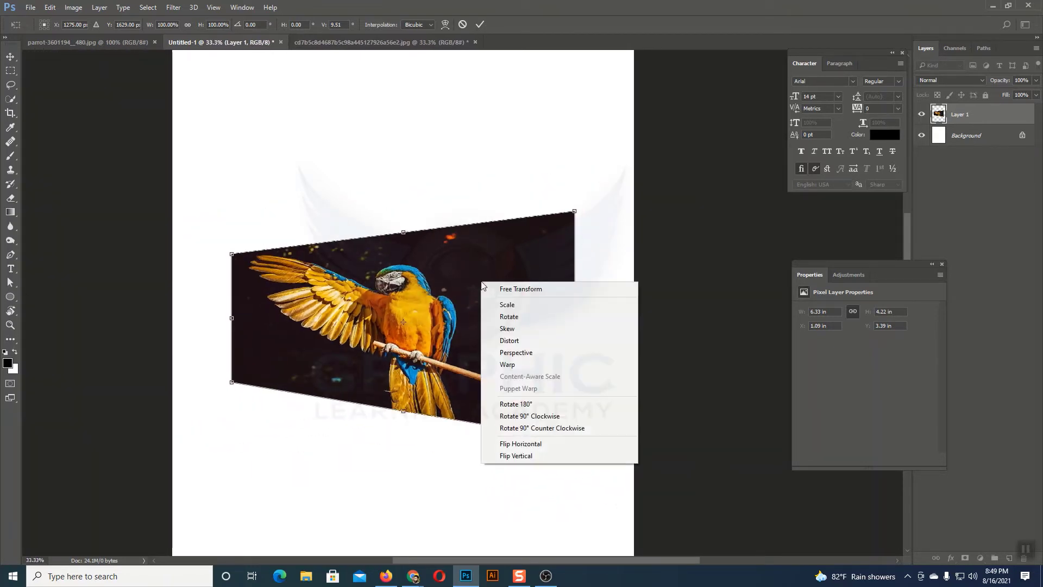
{"action": "left_click", "coordinate": [515, 341]}
{"action": "key", "text": "ctrl+plus"}
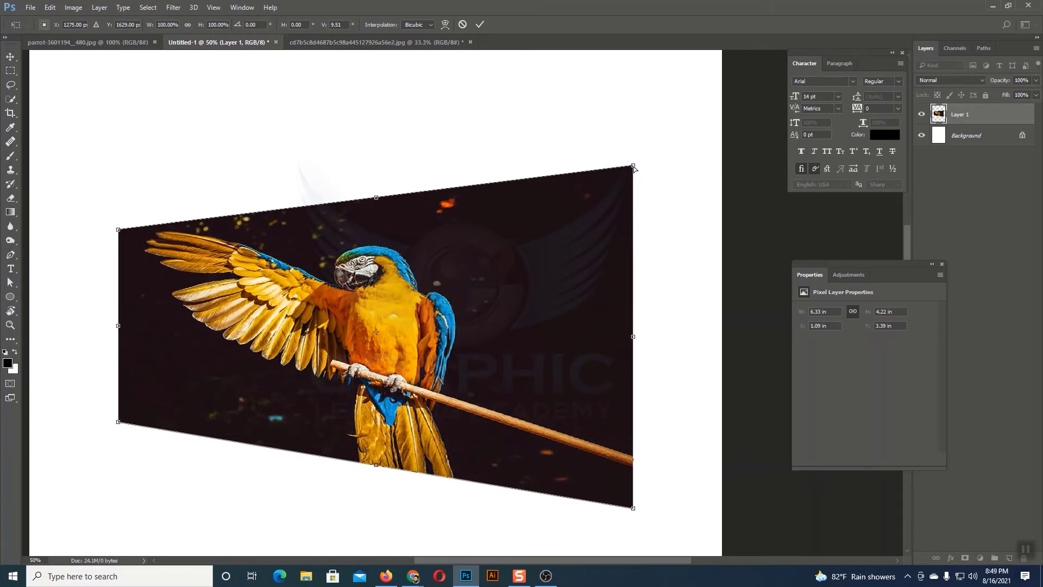
{"action": "left_click_drag", "start_coordinate": [633, 166], "coordinate": [608, 141]}
{"action": "left_click_drag", "start_coordinate": [364, 183], "coordinate": [426, 172]}
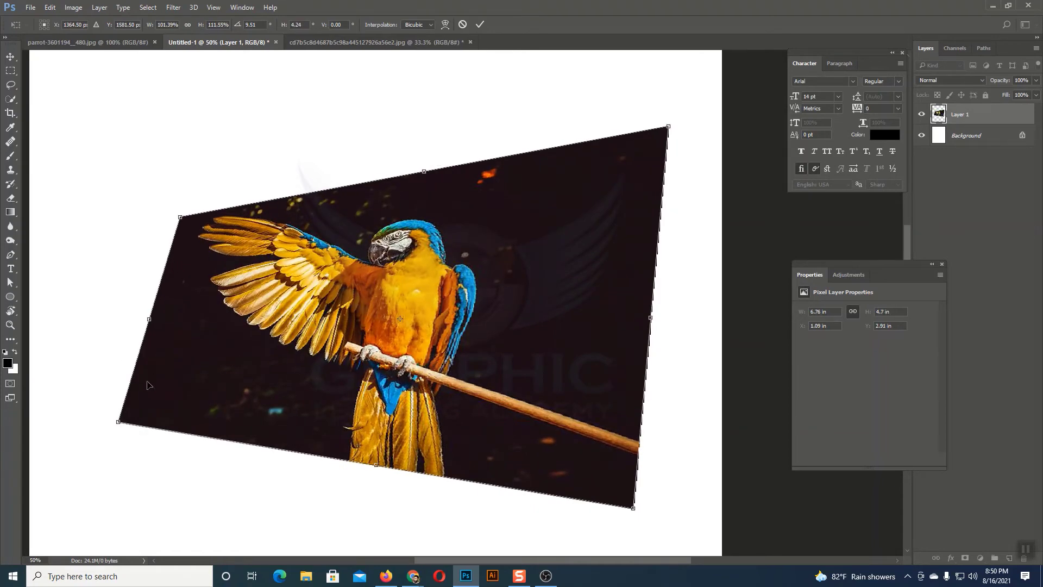
- Distort the parrot layer by pulling both left corners inward, moving the upper-right corner up and inward, and raising the top edge
{"action": "left_click_drag", "start_coordinate": [118, 426], "coordinate": [268, 375]}
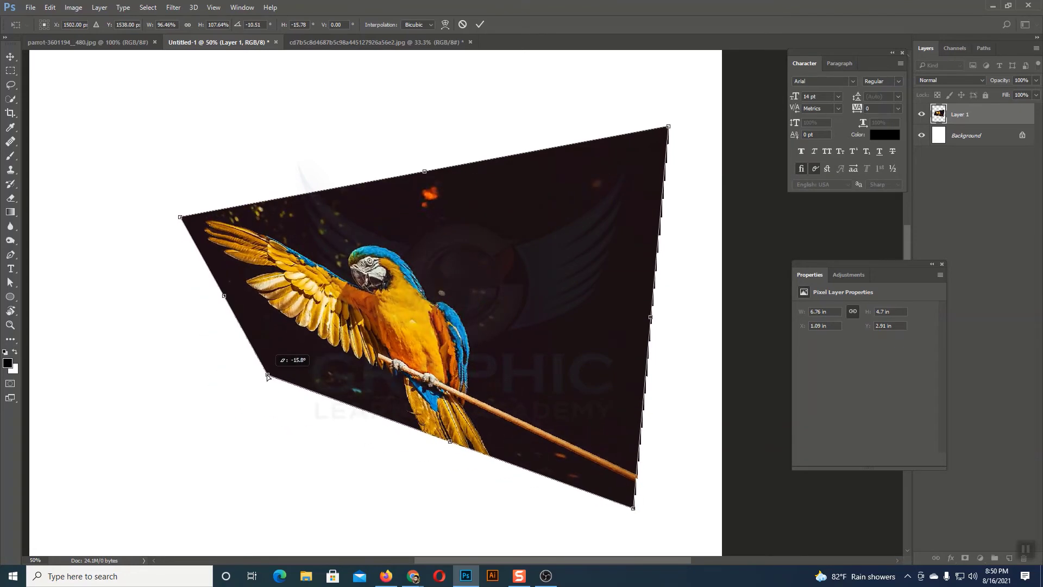
{"action": "left_click_drag", "start_coordinate": [672, 128], "coordinate": [650, 118]}
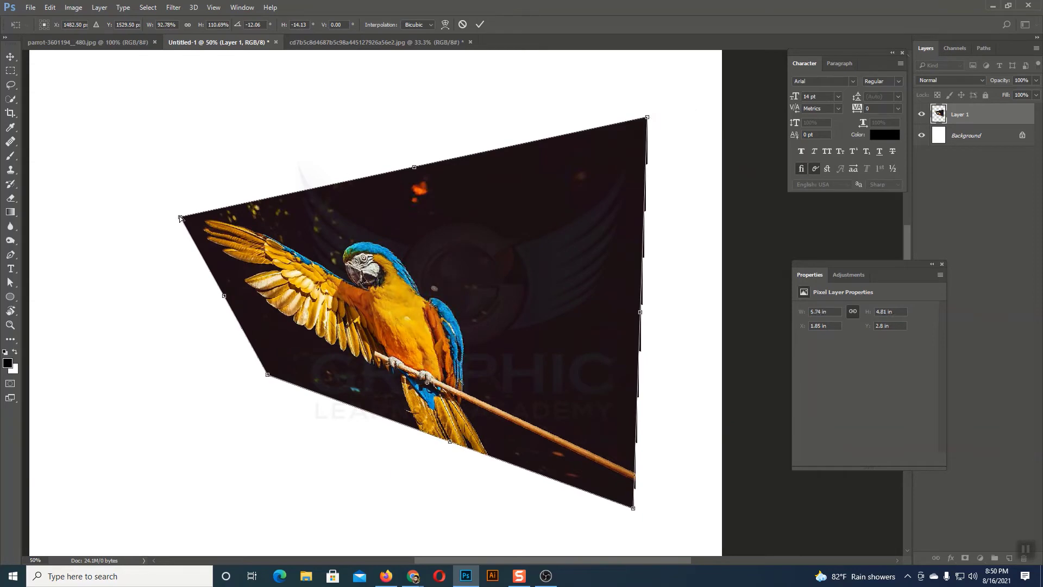
{"action": "left_click_drag", "start_coordinate": [181, 219], "coordinate": [267, 207]}
{"action": "left_click_drag", "start_coordinate": [457, 163], "coordinate": [462, 132]}
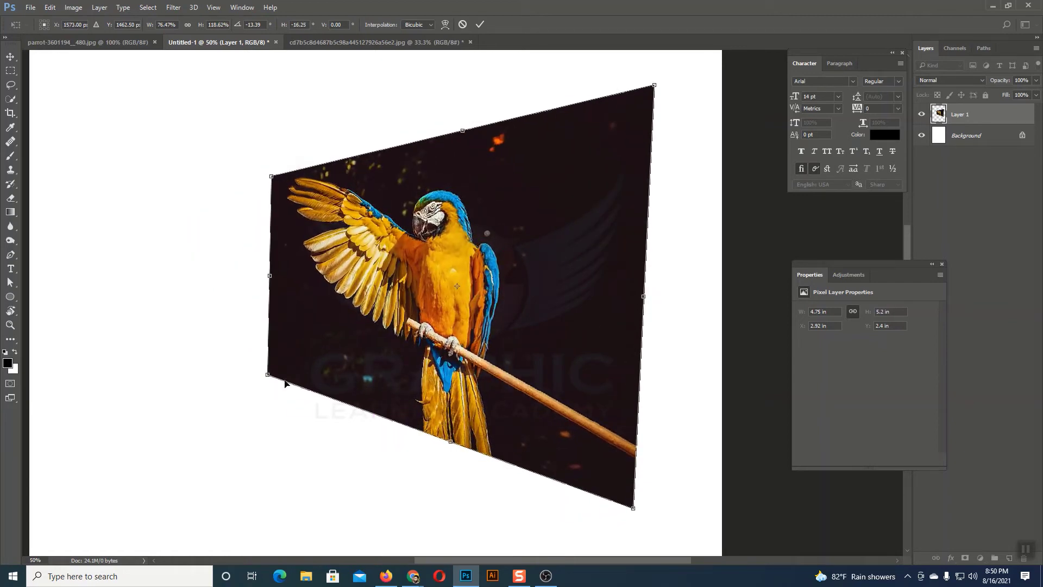
{"action": "left_click_drag", "start_coordinate": [269, 375], "coordinate": [286, 359]}
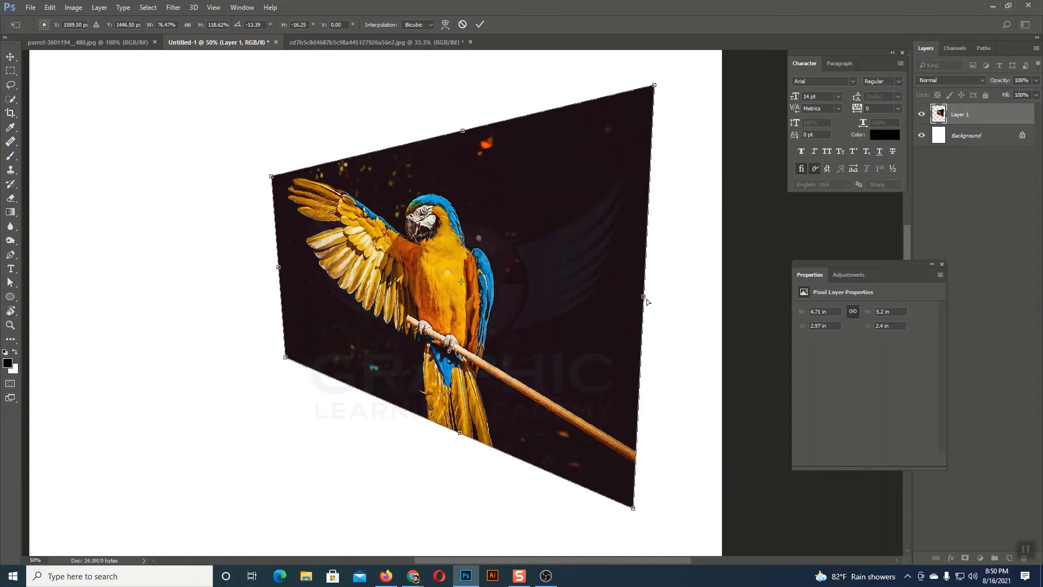
- Try distorting the parrot layer into a narrow slanted shape by moving its right edge and all four corners, and discard the transformation
{"action": "left_click_drag", "start_coordinate": [646, 302], "coordinate": [654, 283]}
{"action": "left_click_drag", "start_coordinate": [272, 178], "coordinate": [455, 104]}
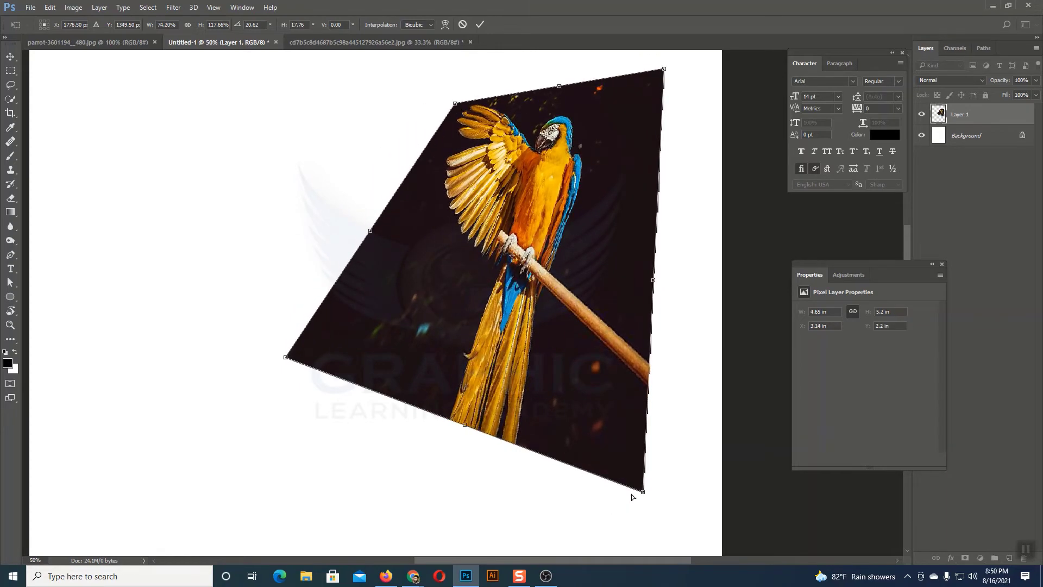
{"action": "left_click_drag", "start_coordinate": [642, 491], "coordinate": [530, 412]}
{"action": "left_click_drag", "start_coordinate": [286, 359], "coordinate": [307, 363]}
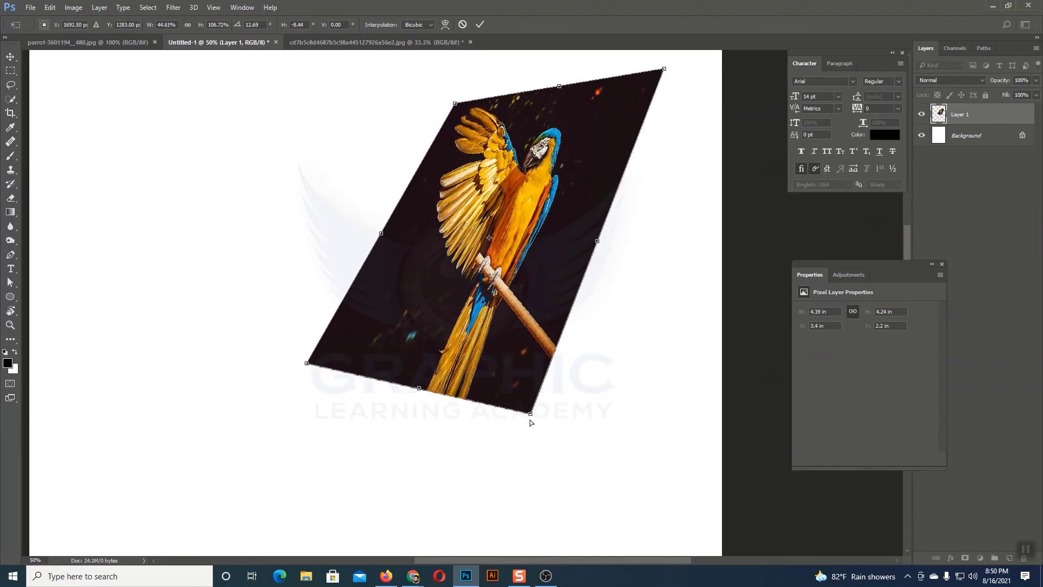
{"action": "left_click_drag", "start_coordinate": [665, 70], "coordinate": [671, 124]}
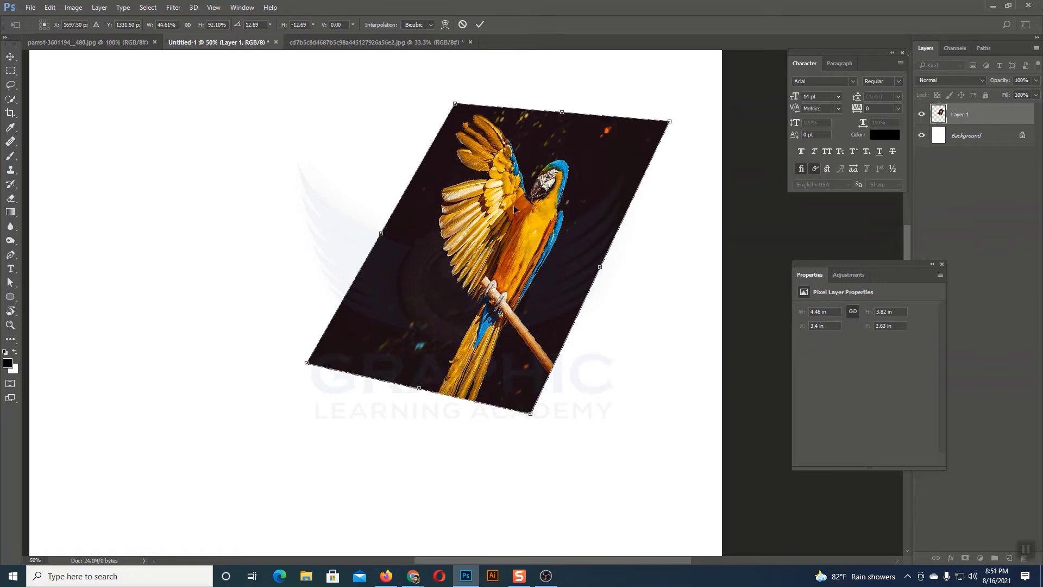
{"action": "left_click", "coordinate": [11, 57]}
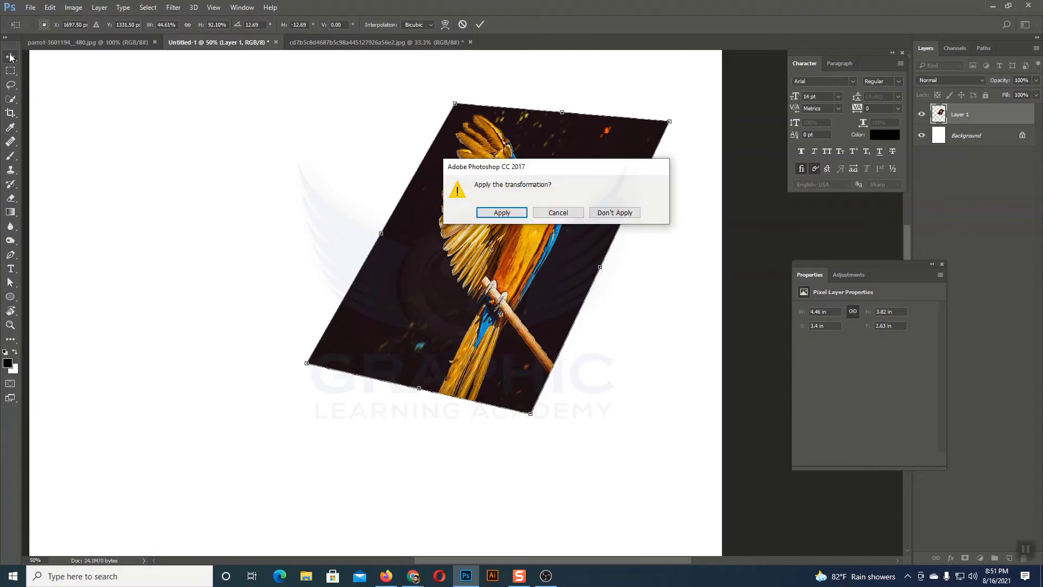
{"action": "left_click", "coordinate": [630, 213]}
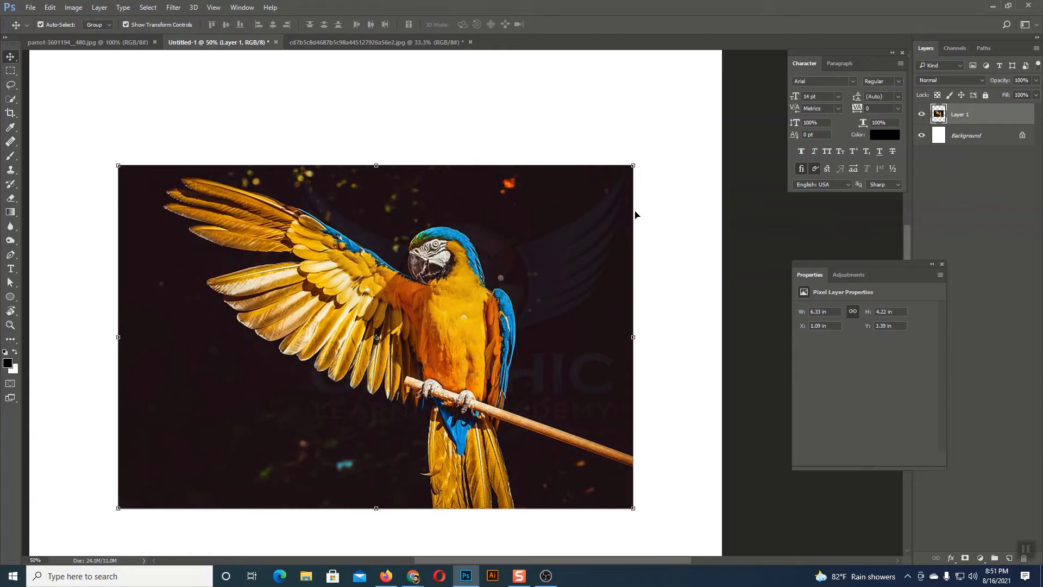
- Start a Perspective transformation on the parrot layer, and widen both side edges by raising the upper-right and upper-left corners
{"action": "scroll", "coordinate": [687, 243], "scroll_direction": "down", "scroll_amount": 1}
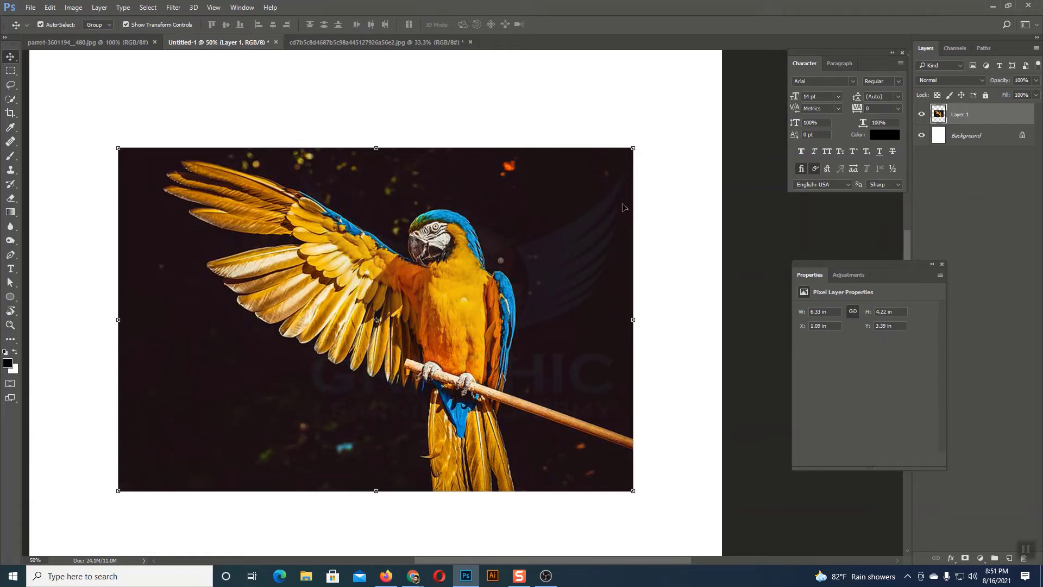
{"action": "right_click", "coordinate": [316, 225]}
{"action": "left_click", "coordinate": [132, 127]}
{"action": "left_click", "coordinate": [50, 7]}
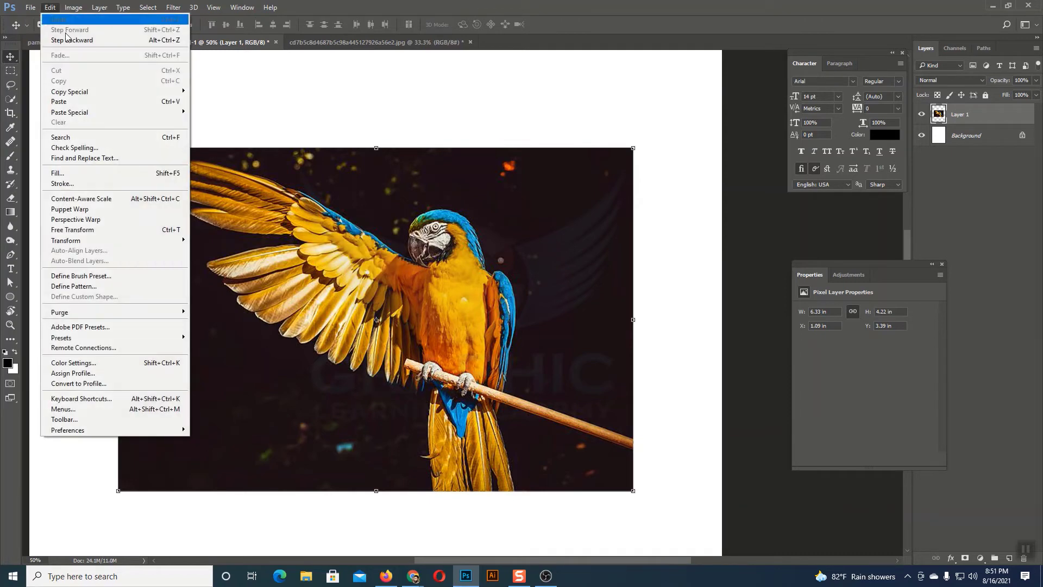
{"action": "mouse_move", "coordinate": [60, 245]}
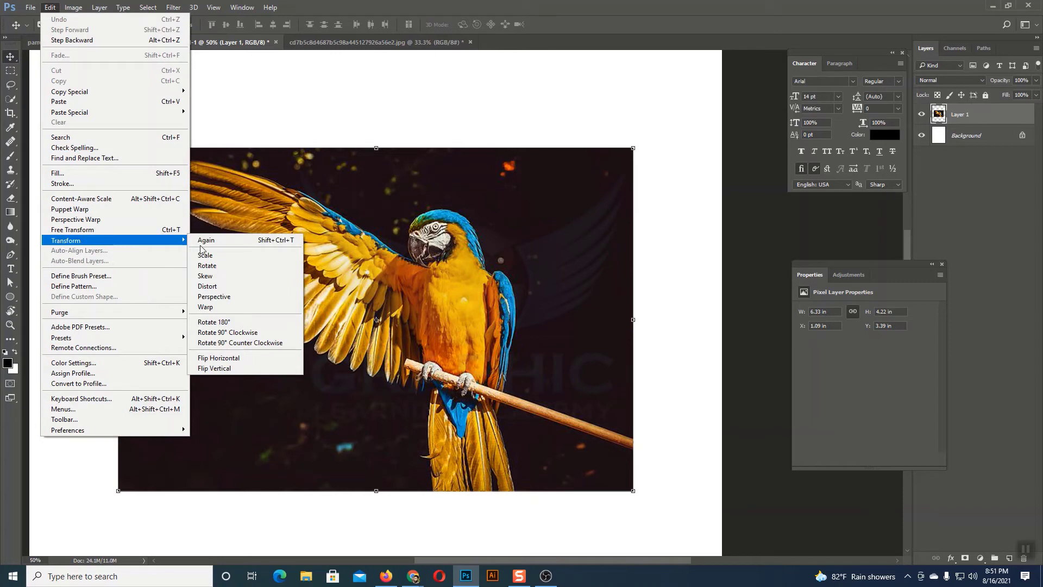
{"action": "left_click", "coordinate": [219, 298]}
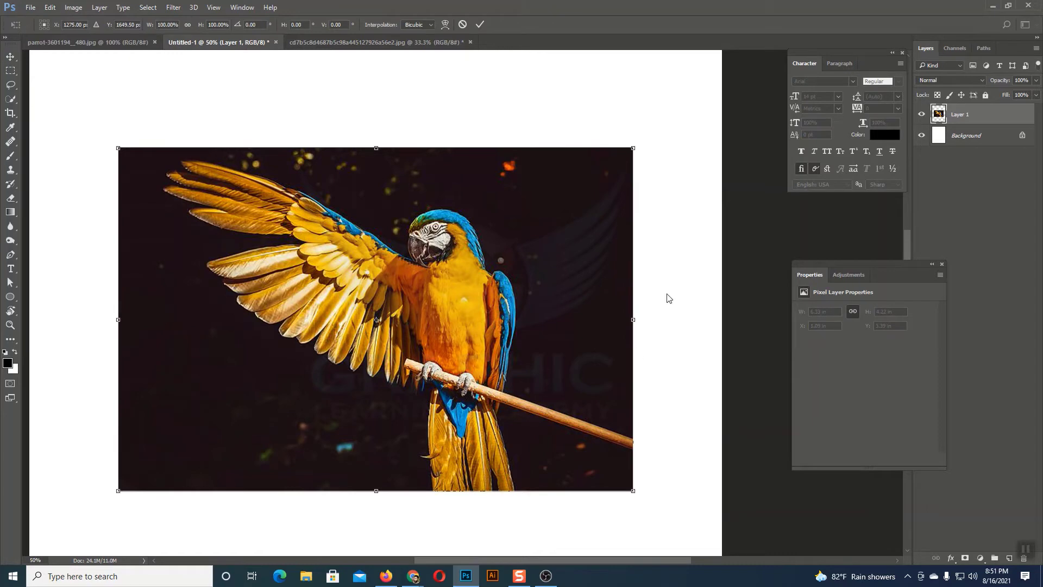
{"action": "left_click_drag", "start_coordinate": [633, 150], "coordinate": [634, 101]}
{"action": "left_click_drag", "start_coordinate": [117, 148], "coordinate": [136, 121]}
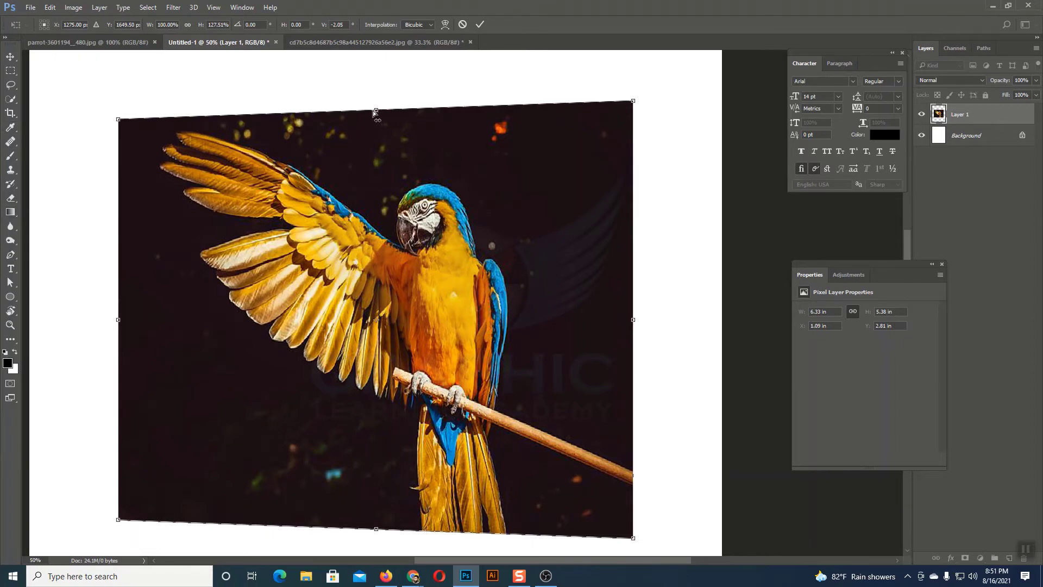
- Slant the parrot layer sideways in Perspective, shorten its right edge from the upper-right corner, and discard the transformation
{"action": "left_click_drag", "start_coordinate": [374, 112], "coordinate": [447, 157]}
{"action": "left_click_drag", "start_coordinate": [504, 279], "coordinate": [415, 267]}
{"action": "left_click_drag", "start_coordinate": [595, 310], "coordinate": [612, 335]}
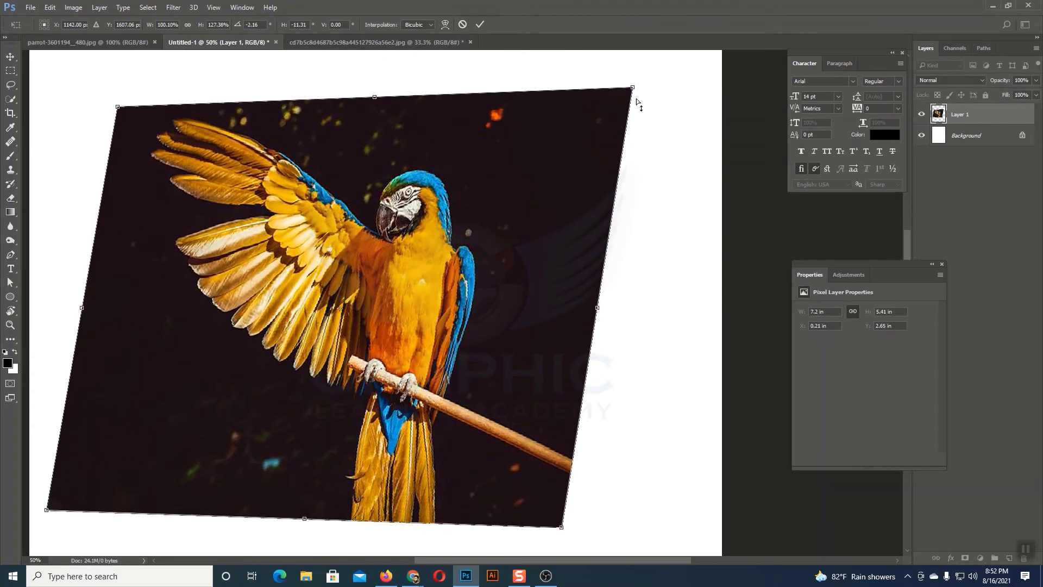
{"action": "mouse_move", "coordinate": [637, 92]}
{"action": "left_mouse_down"}
{"action": "mouse_move", "coordinate": [671, 76]}
{"action": "mouse_move", "coordinate": [722, 83]}
{"action": "mouse_move", "coordinate": [524, 108]}
{"action": "mouse_move", "coordinate": [466, 93]}
{"action": "mouse_move", "coordinate": [629, 109]}
{"action": "left_mouse_up"}
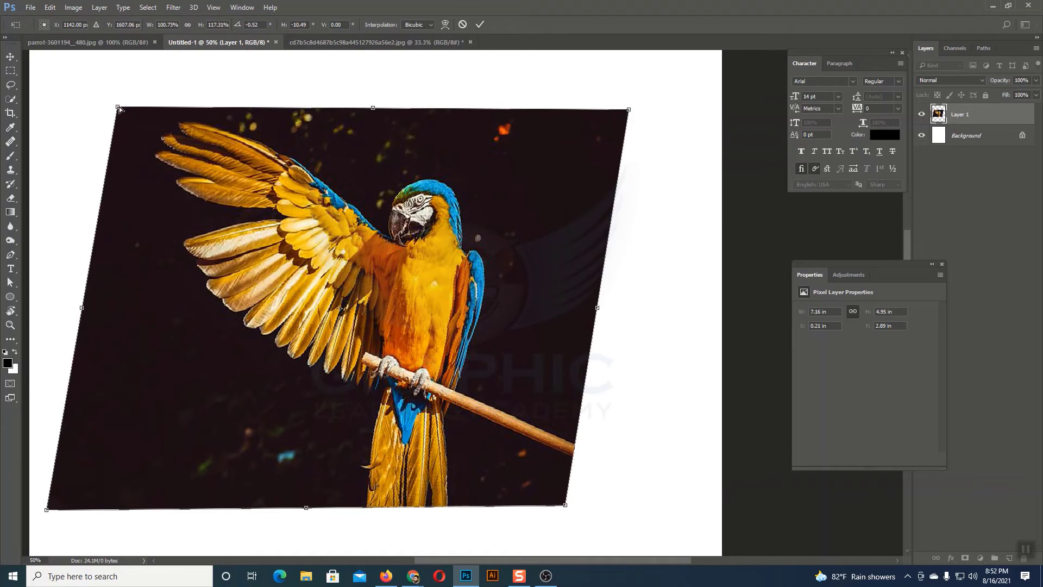
{"action": "left_click", "coordinate": [10, 57]}
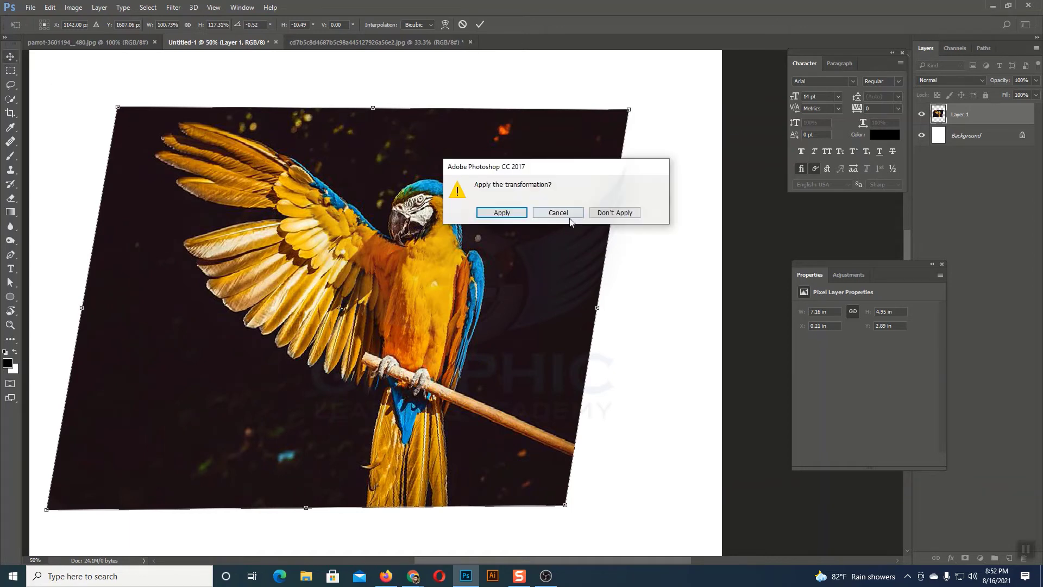
{"action": "left_click", "coordinate": [611, 213]}
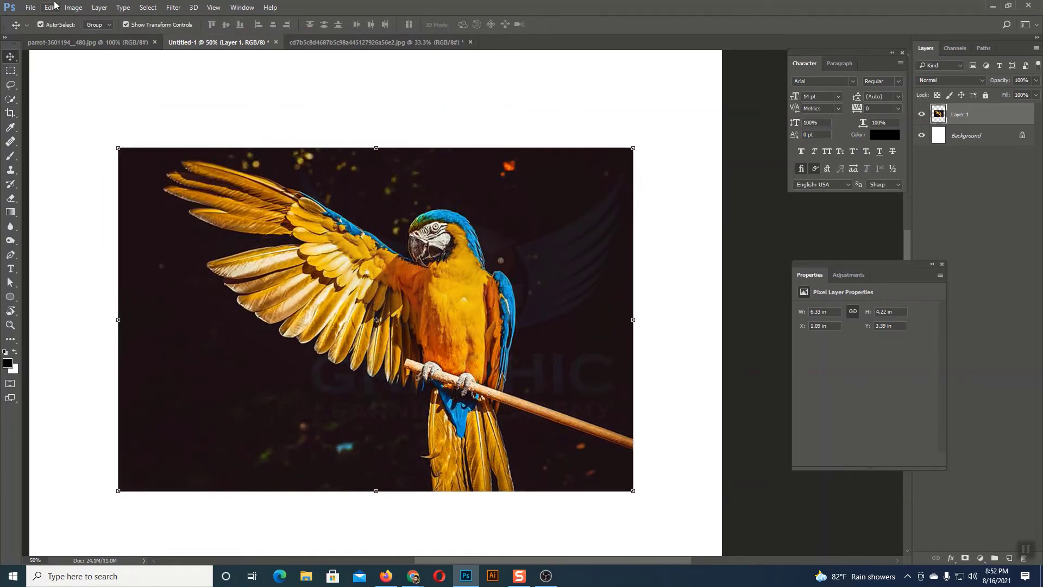
- Start a Warp transformation on the parrot layer, fold its upper-right corner to the perch's end, and bulge the right edge outward
{"action": "left_click", "coordinate": [50, 7]}
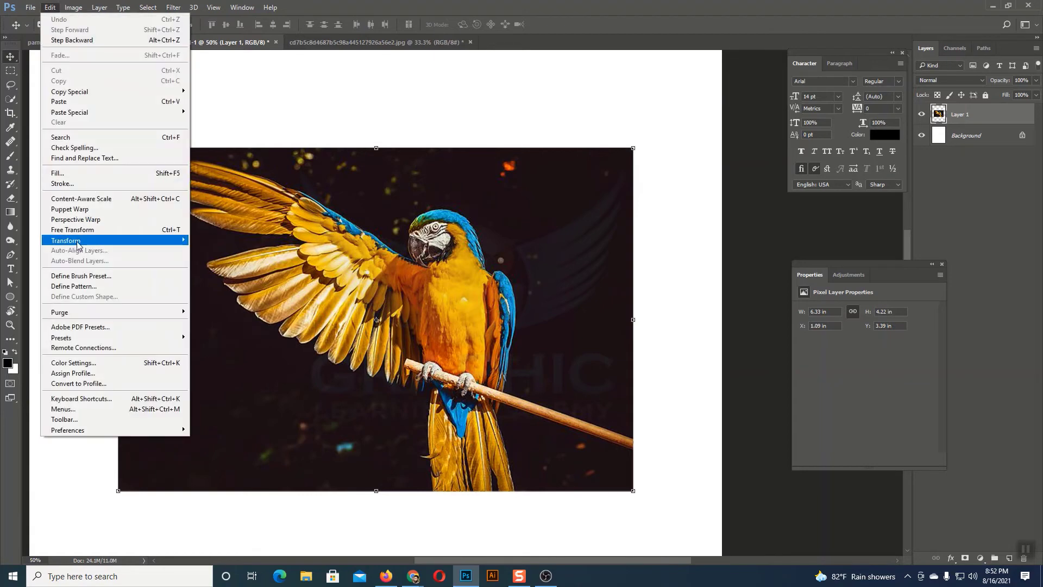
{"action": "mouse_move", "coordinate": [109, 241]}
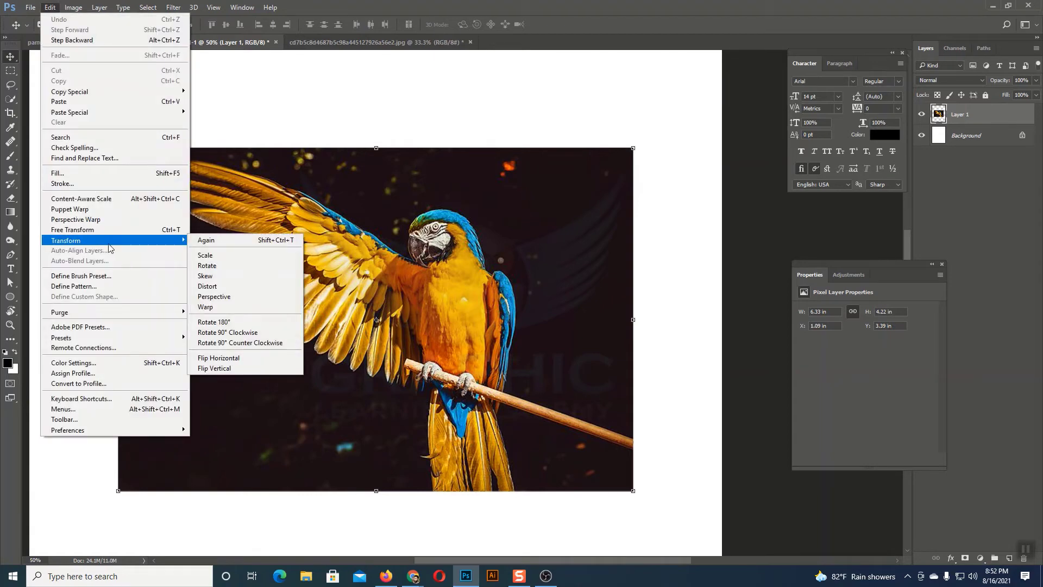
{"action": "left_click", "coordinate": [207, 308]}
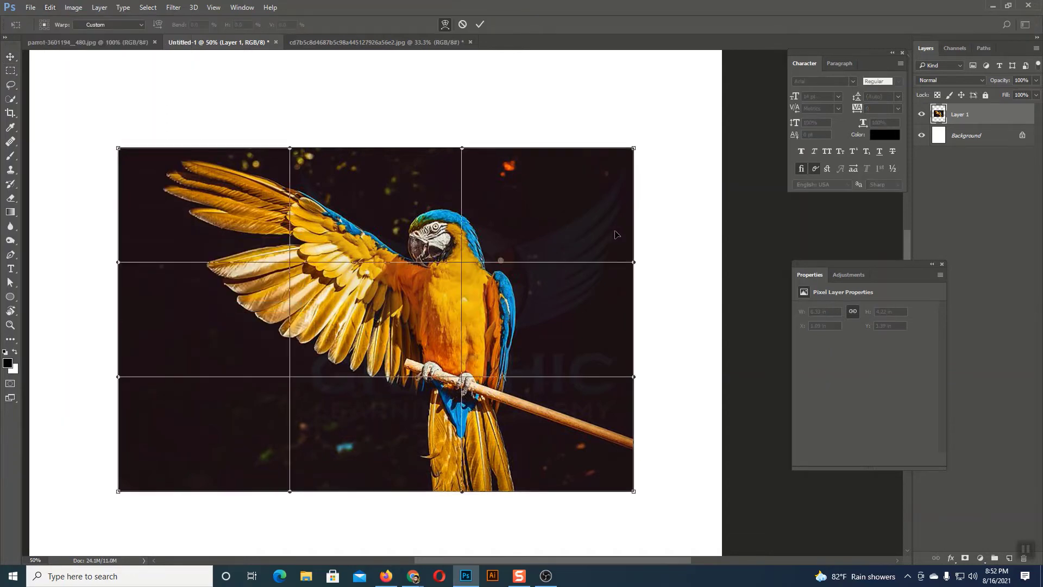
{"action": "key", "text": "ctrl+plus"}
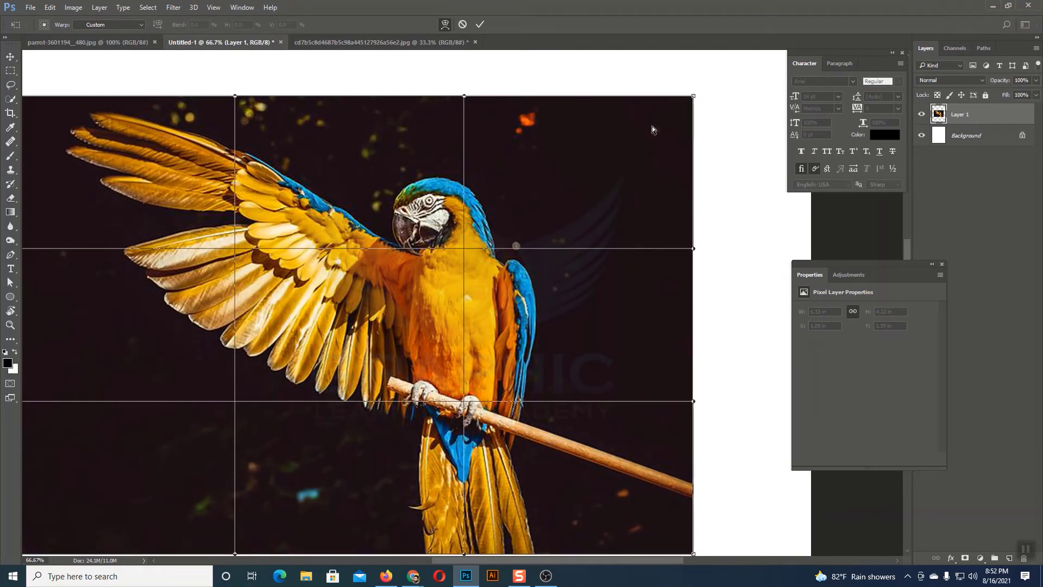
{"action": "left_click_drag", "start_coordinate": [651, 126], "coordinate": [396, 409]}
{"action": "scroll", "coordinate": [734, 263], "scroll_direction": "down", "scroll_amount": 5}
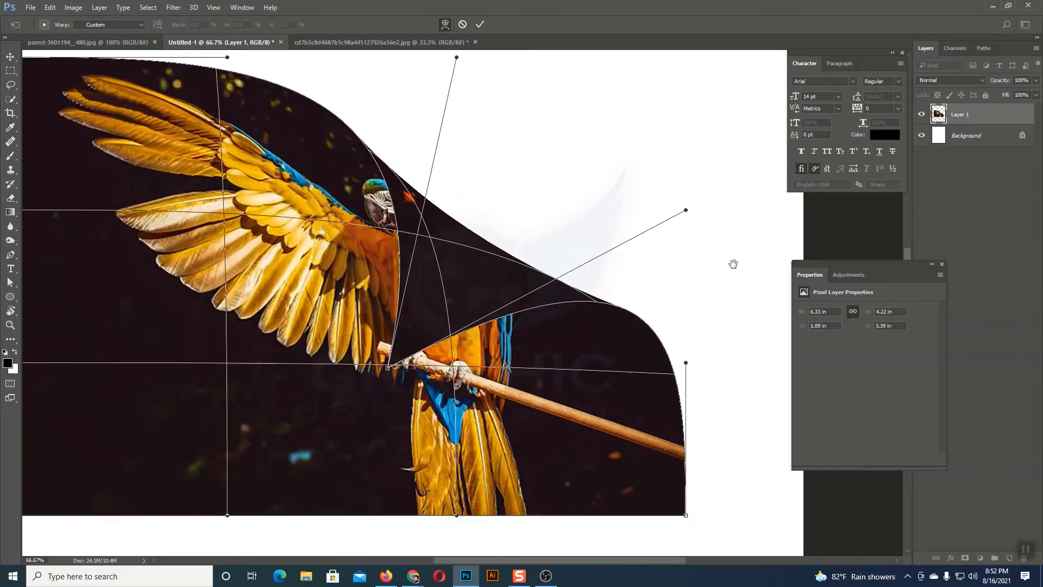
{"action": "left_click_drag", "start_coordinate": [690, 196], "coordinate": [722, 197]}
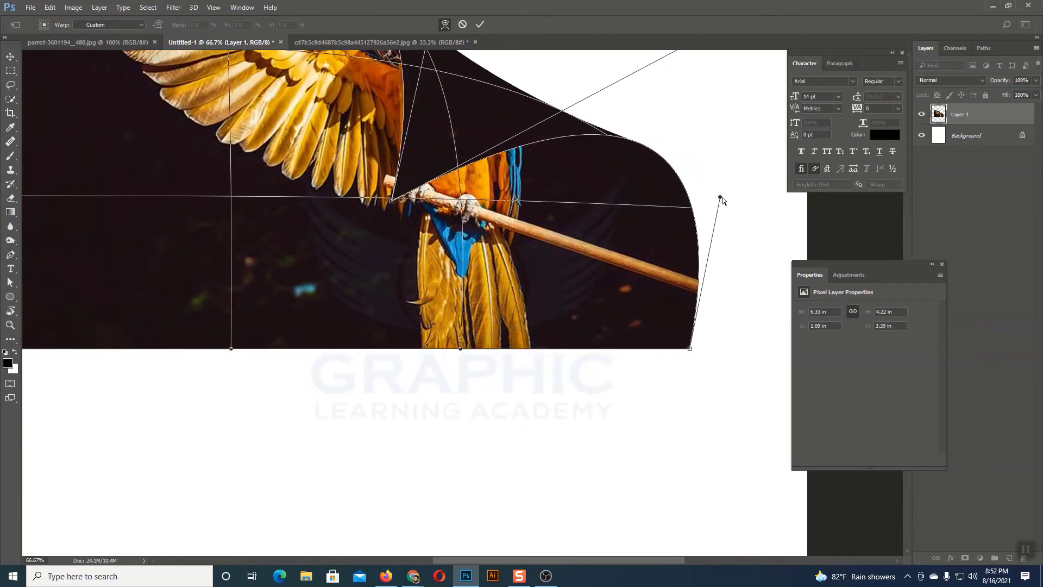
- Bow the warped layer's top edge upward and fold its upper-left corner onto the same point at the perch's end
{"action": "left_click_drag", "start_coordinate": [523, 236], "coordinate": [667, 457]}
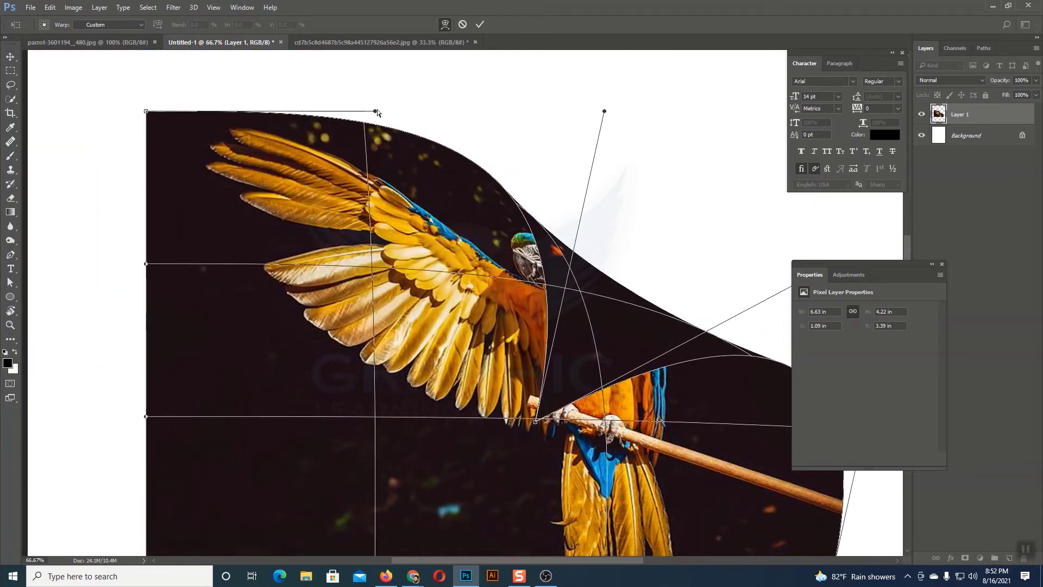
{"action": "left_click_drag", "start_coordinate": [376, 111], "coordinate": [375, 67]}
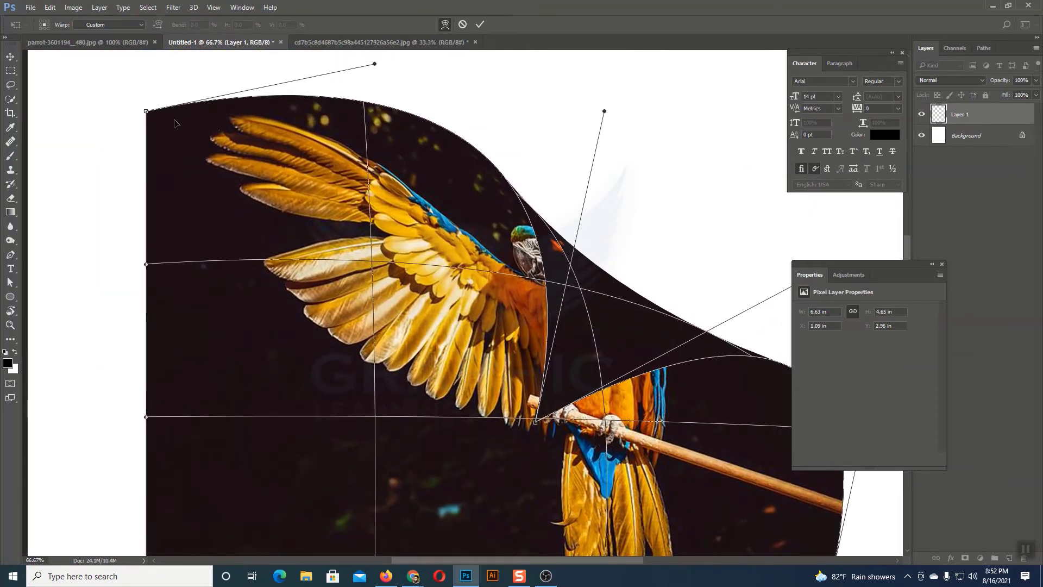
{"action": "left_click_drag", "start_coordinate": [226, 169], "coordinate": [534, 421]}
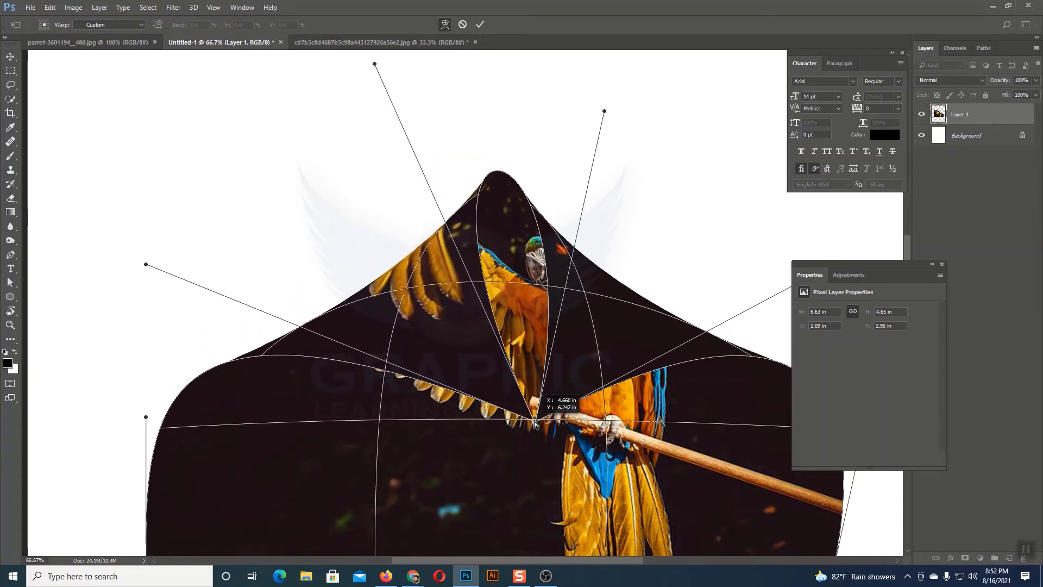
- Fold the lower-left and lower-right corners of the warp onto the same central point as the upper corners
{"action": "scroll", "coordinate": [155, 381], "scroll_direction": "down", "scroll_amount": 5}
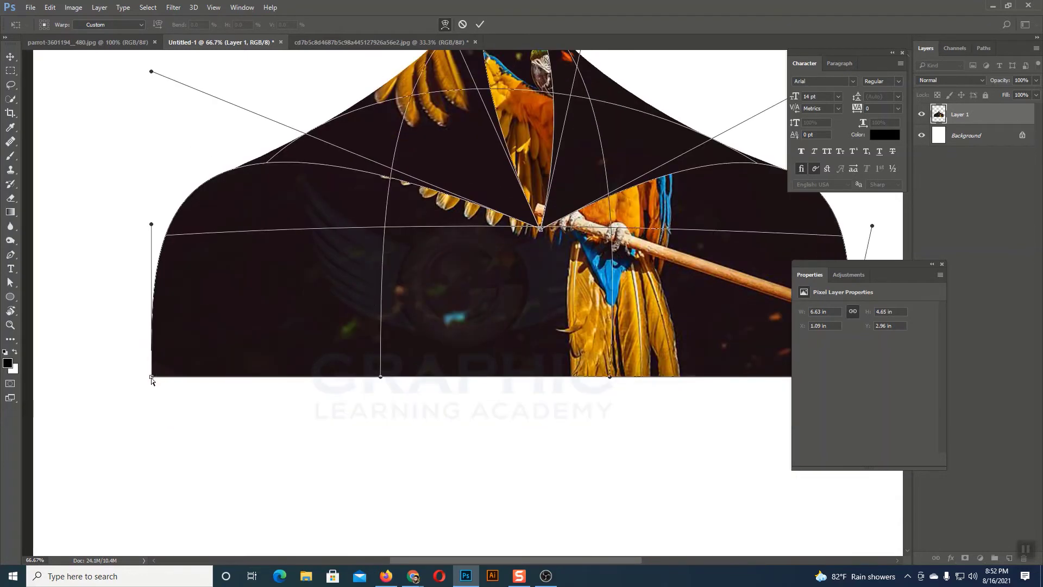
{"action": "left_click_drag", "start_coordinate": [152, 377], "coordinate": [541, 228]}
{"action": "left_click_drag", "start_coordinate": [552, 359], "coordinate": [383, 433]}
{"action": "left_click_drag", "start_coordinate": [671, 452], "coordinate": [371, 303]}
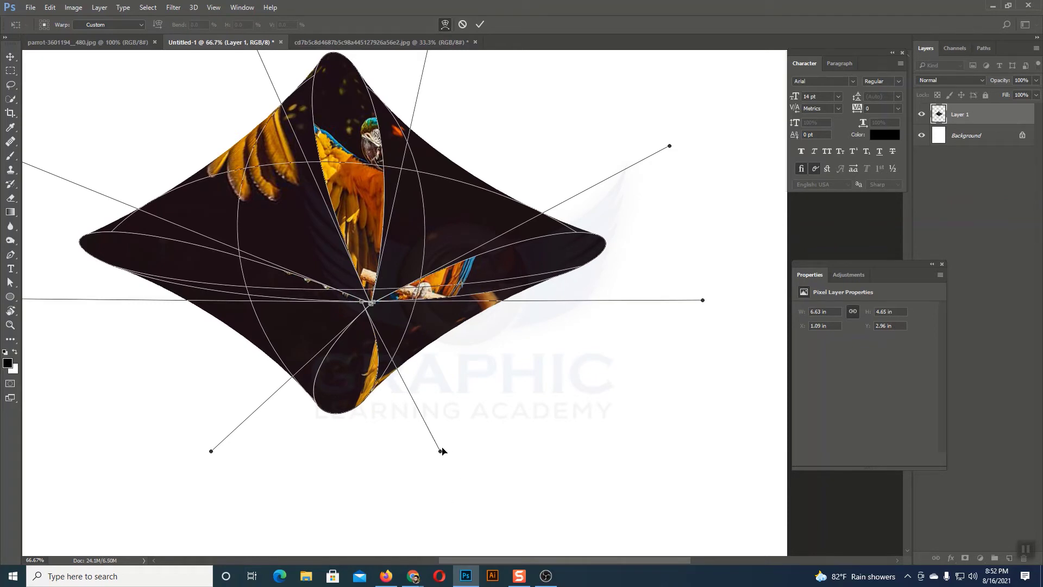
- Pull the lower-right corner's two warp handles to new positions, undo the last handle move, and discard the transformation
{"action": "left_click_drag", "start_coordinate": [443, 453], "coordinate": [535, 434]}
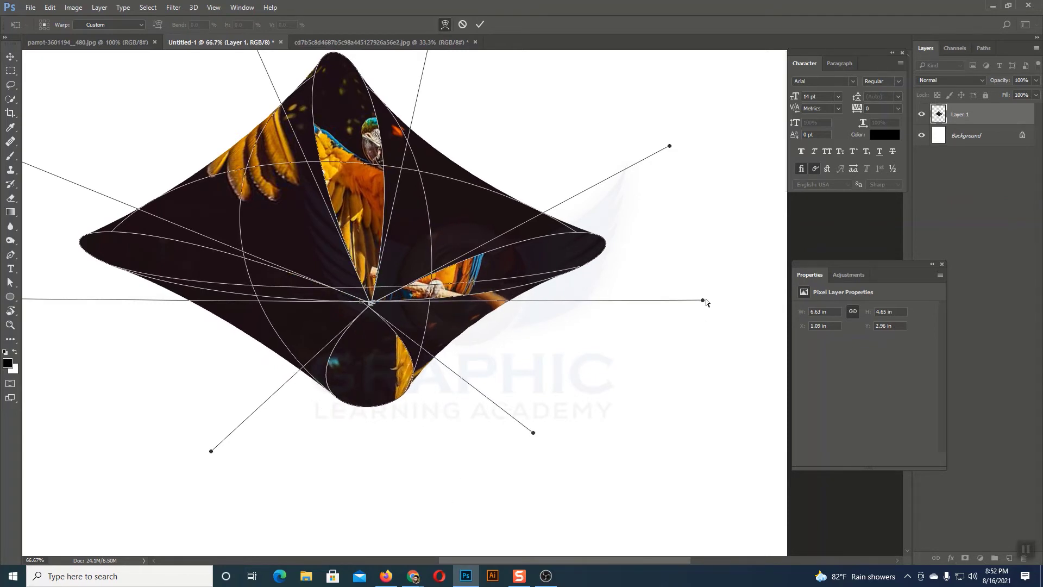
{"action": "left_click_drag", "start_coordinate": [702, 302], "coordinate": [700, 381]}
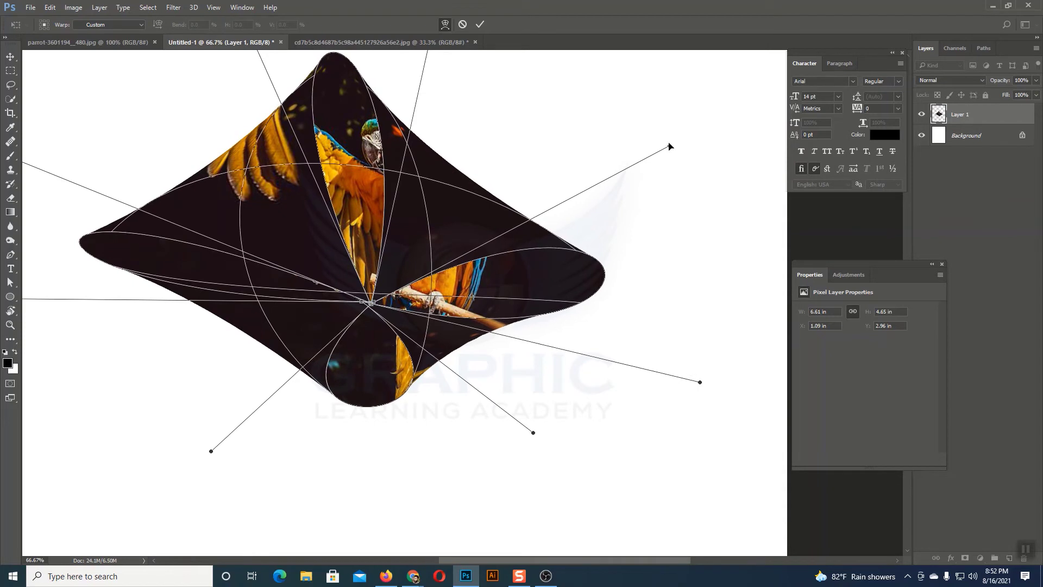
{"action": "key", "text": "ctrl+z"}
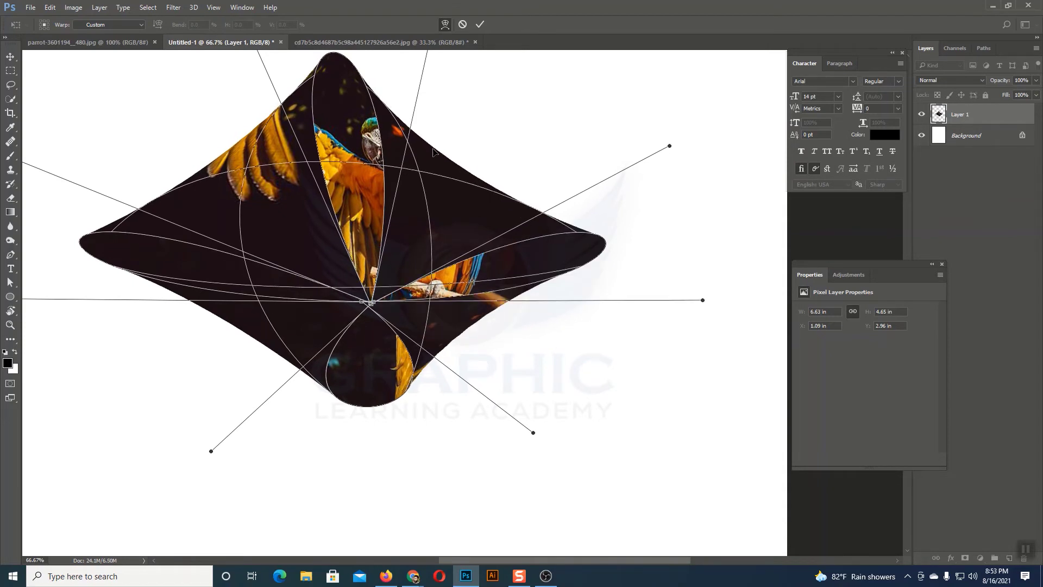
{"action": "left_click", "coordinate": [11, 56]}
{"action": "left_click", "coordinate": [614, 213]}
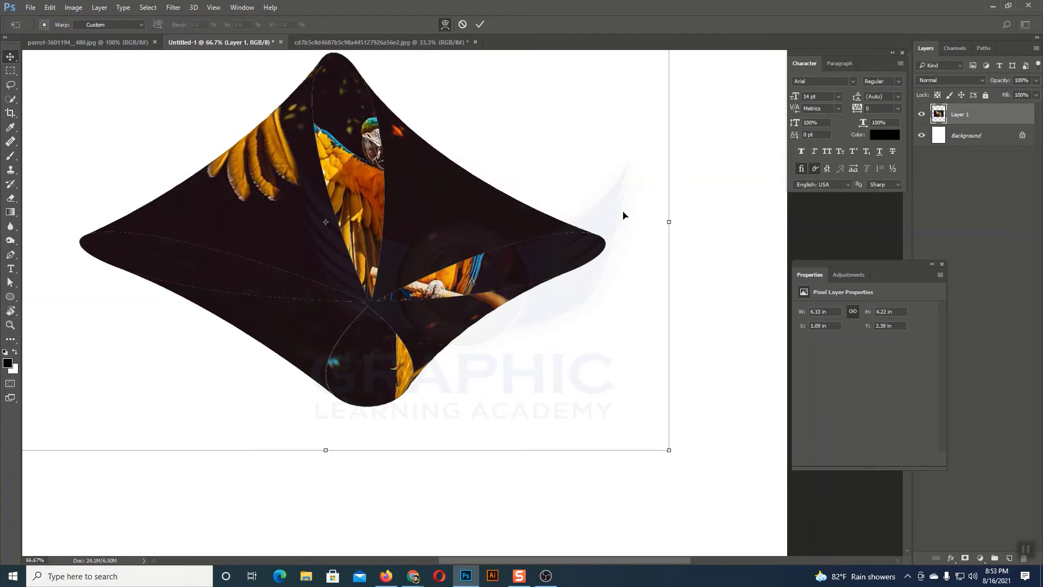
{"action": "right_click", "coordinate": [481, 212]}
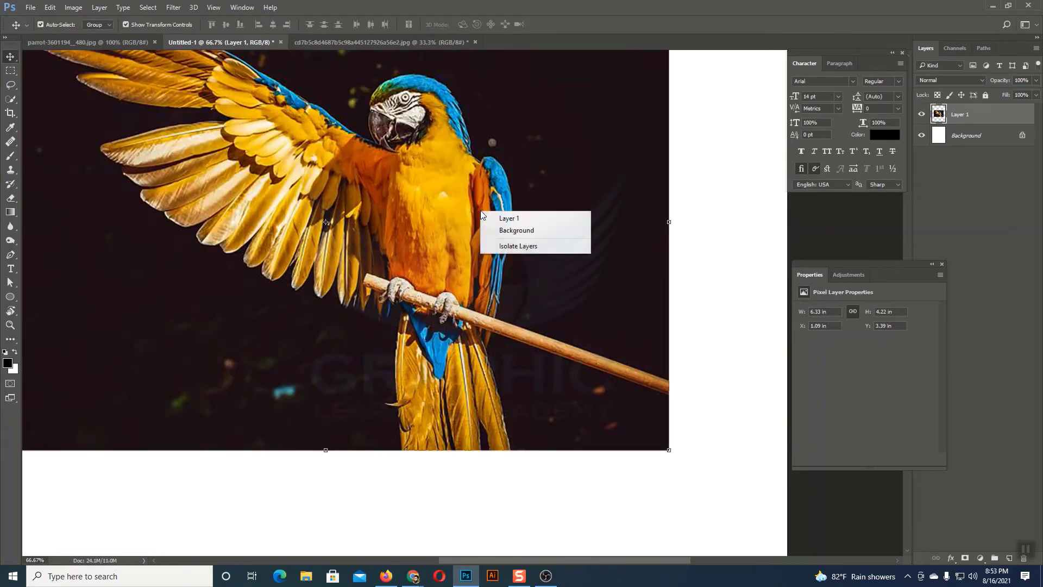
- Start a new Warp transformation on the parrot layer and bulge the interior of the mesh upward around the bird
{"action": "left_click", "coordinate": [49, 8]}
{"action": "left_click", "coordinate": [51, 9]}
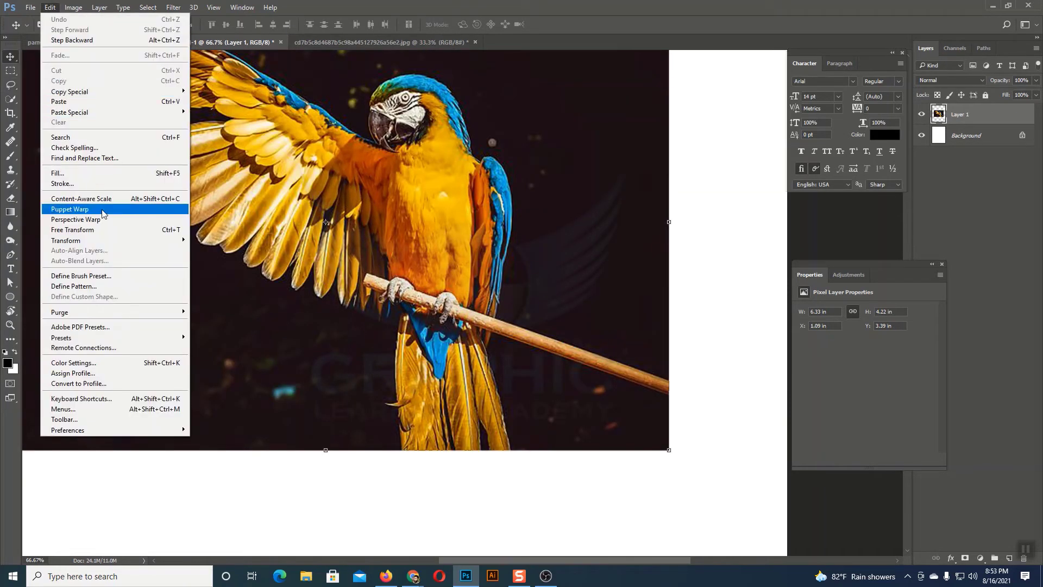
{"action": "mouse_move", "coordinate": [115, 242]}
{"action": "left_click", "coordinate": [227, 307]}
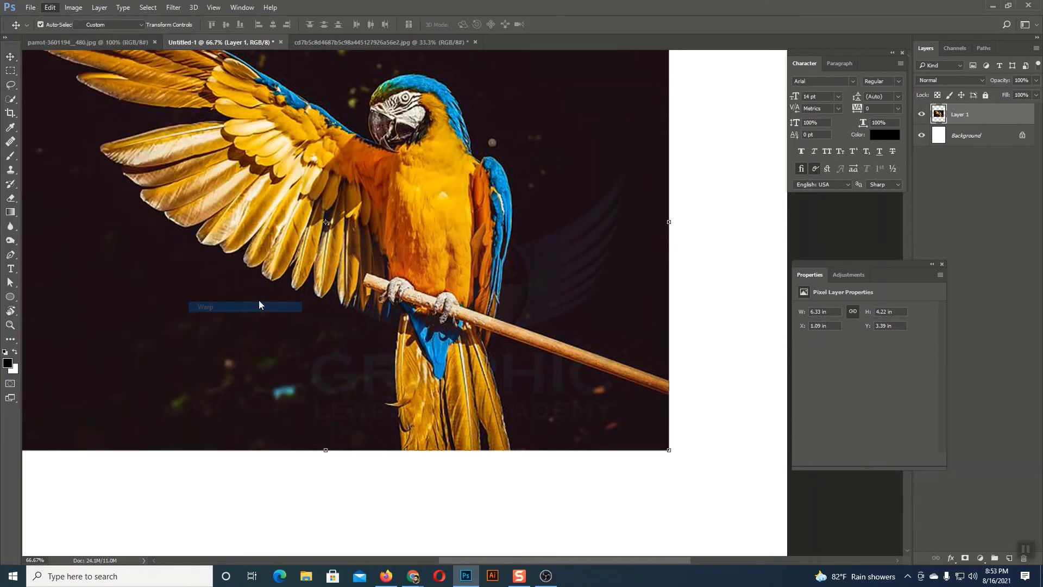
{"action": "left_click_drag", "start_coordinate": [456, 284], "coordinate": [481, 310]}
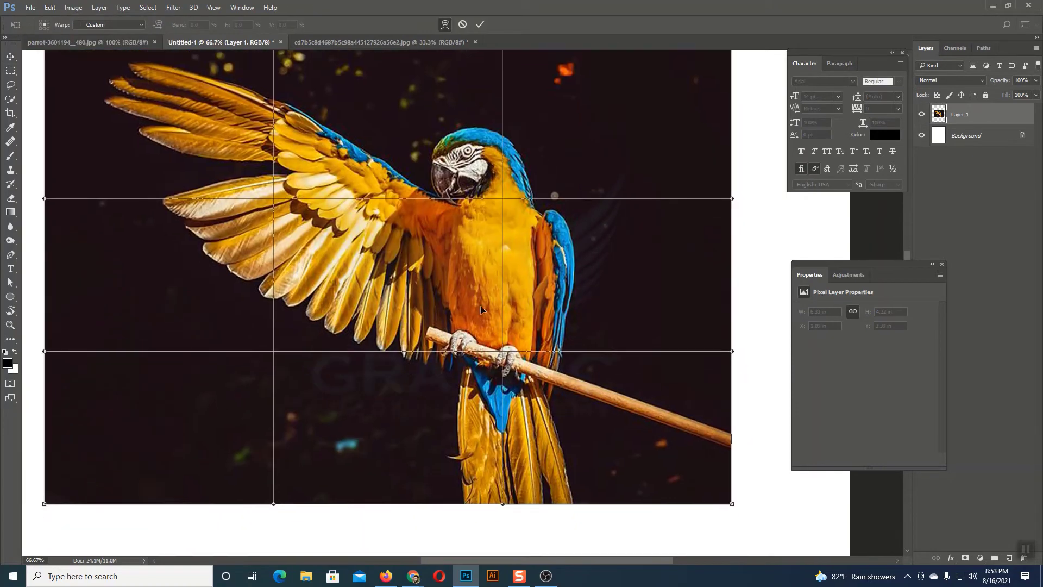
{"action": "left_click_drag", "start_coordinate": [502, 275], "coordinate": [406, 109]}
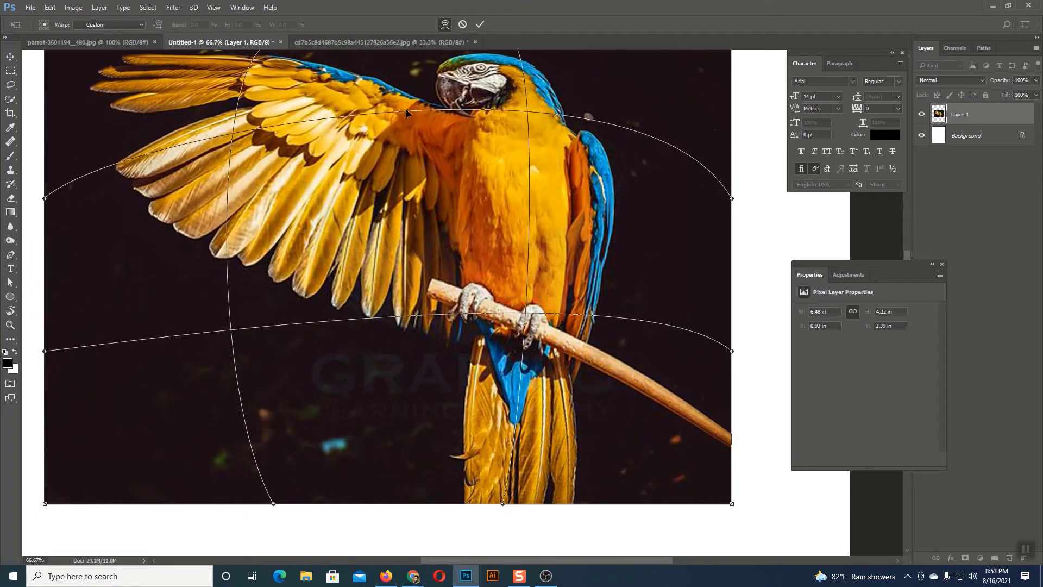
- Adjust the warp mesh further by shifting its interior around the parrot's body, and discard the transformation
{"action": "left_click_drag", "start_coordinate": [429, 319], "coordinate": [482, 327]}
{"action": "scroll", "coordinate": [480, 325], "scroll_direction": "up", "scroll_amount": 4}
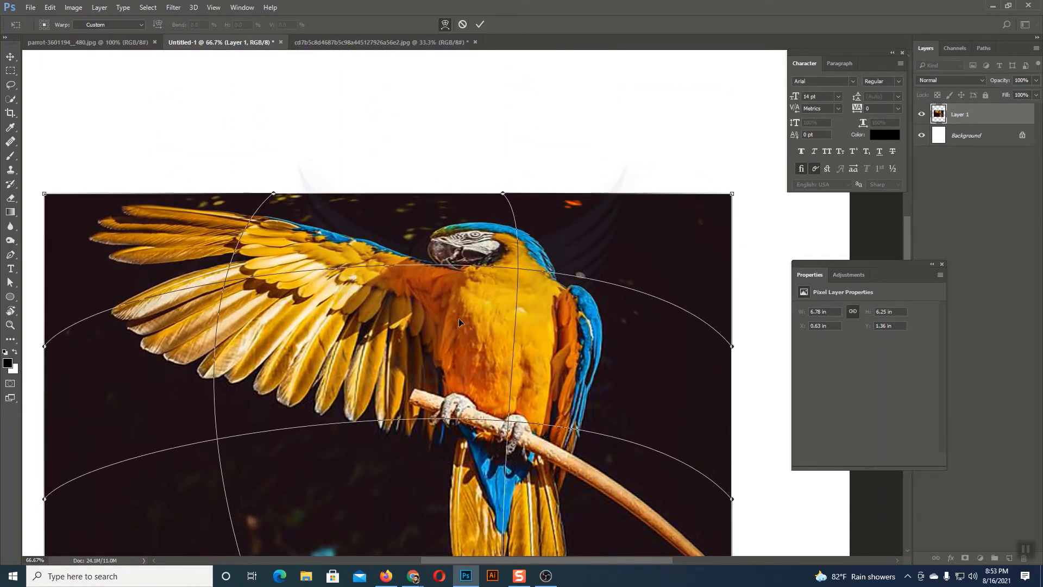
{"action": "mouse_move", "coordinate": [511, 318]}
{"action": "left_mouse_down"}
{"action": "mouse_move", "coordinate": [531, 321]}
{"action": "mouse_move", "coordinate": [481, 323]}
{"action": "mouse_move", "coordinate": [510, 328]}
{"action": "left_mouse_up"}
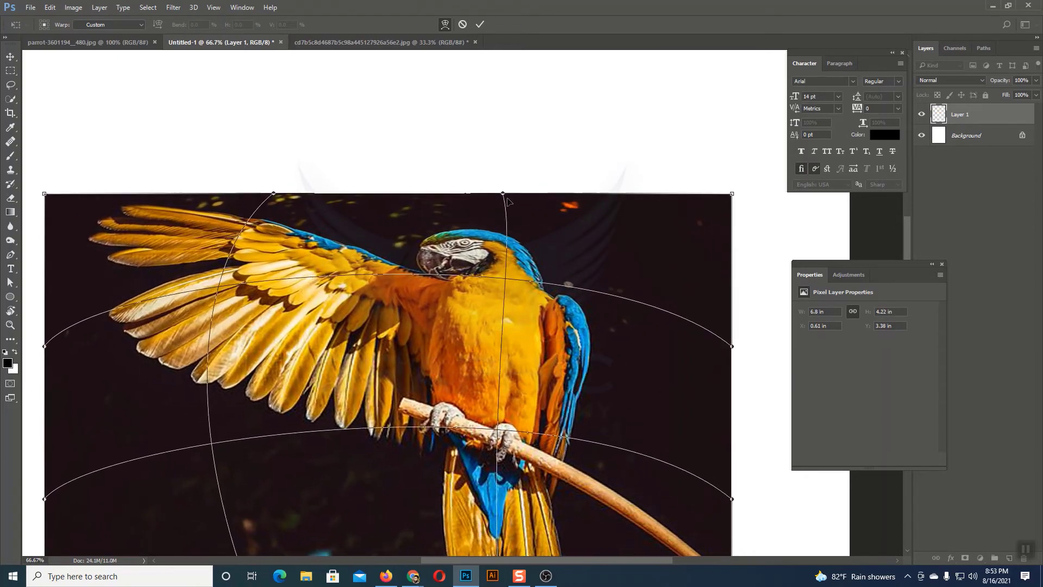
{"action": "left_click", "coordinate": [11, 56]}
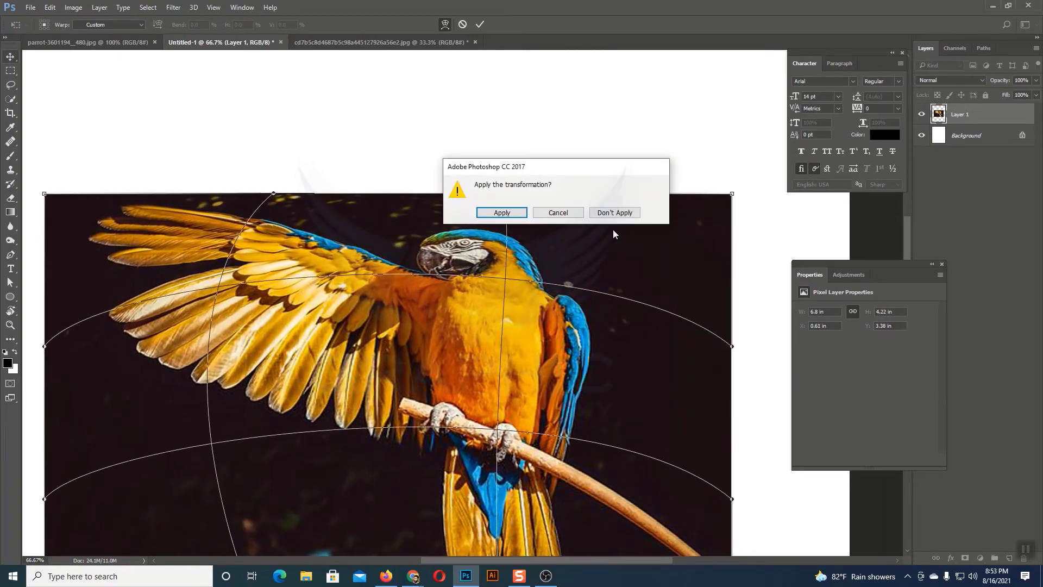
{"action": "left_click", "coordinate": [614, 212]}
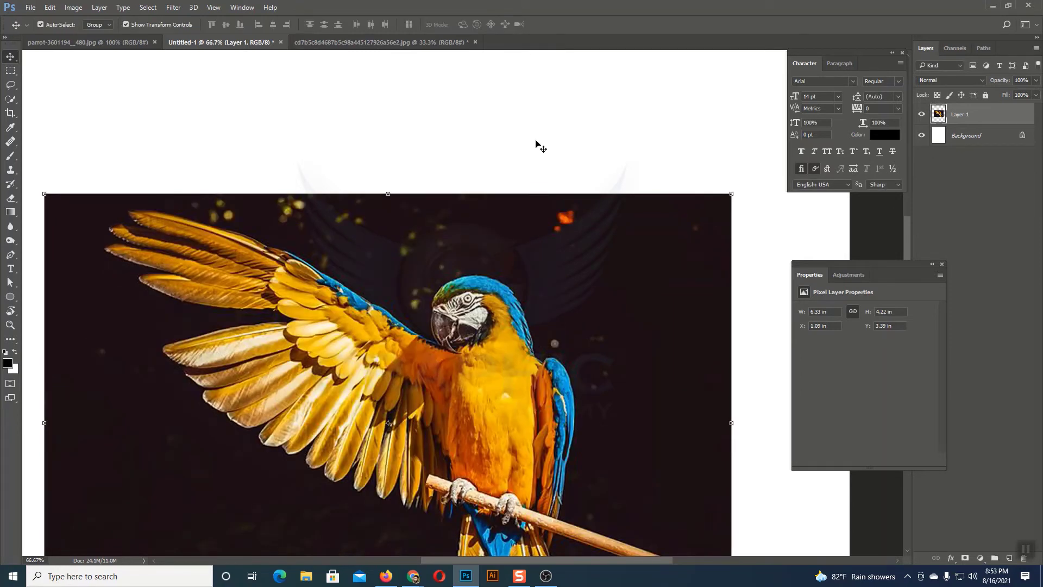
- Switch to Chrome's "Magazine page" image results and preview the related InDesign tutorial image with black magazine pages
{"action": "key", "text": "alt+Tab"}
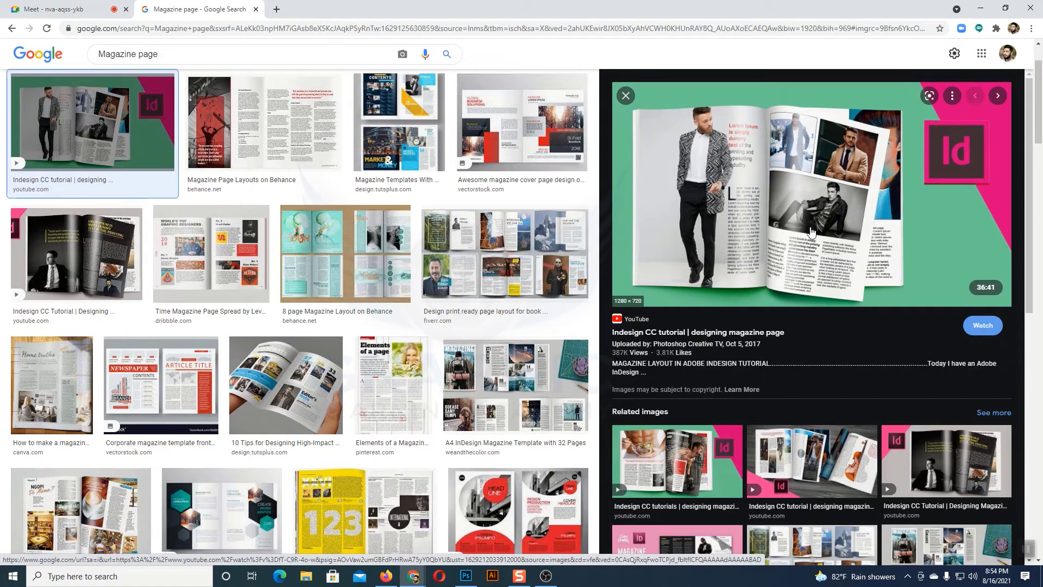
{"action": "scroll", "coordinate": [793, 254], "scroll_direction": "down", "scroll_amount": 10}
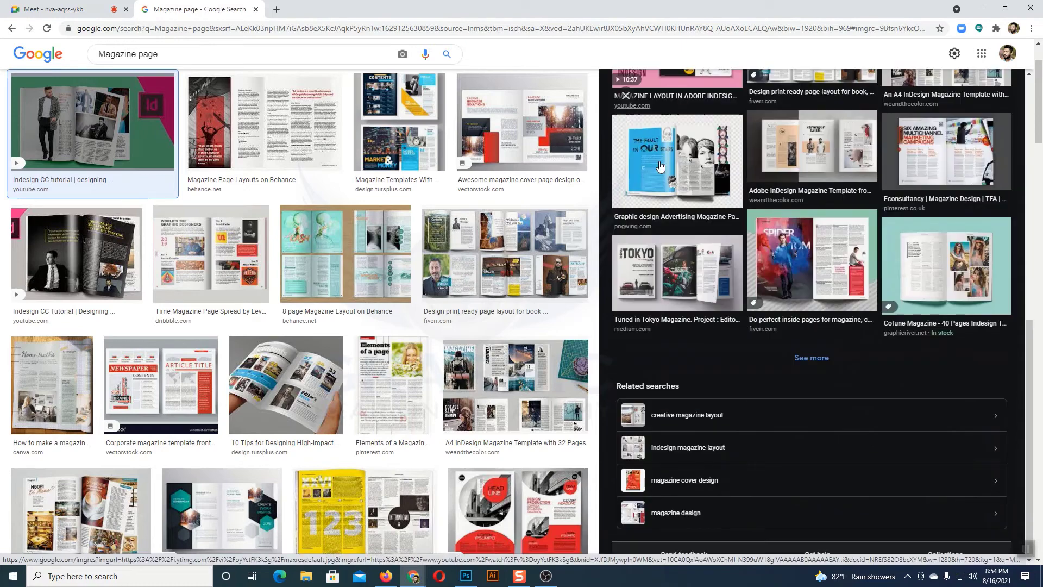
{"action": "scroll", "coordinate": [782, 248], "scroll_direction": "up", "scroll_amount": 8}
{"action": "scroll", "coordinate": [774, 243], "scroll_direction": "down", "scroll_amount": 4}
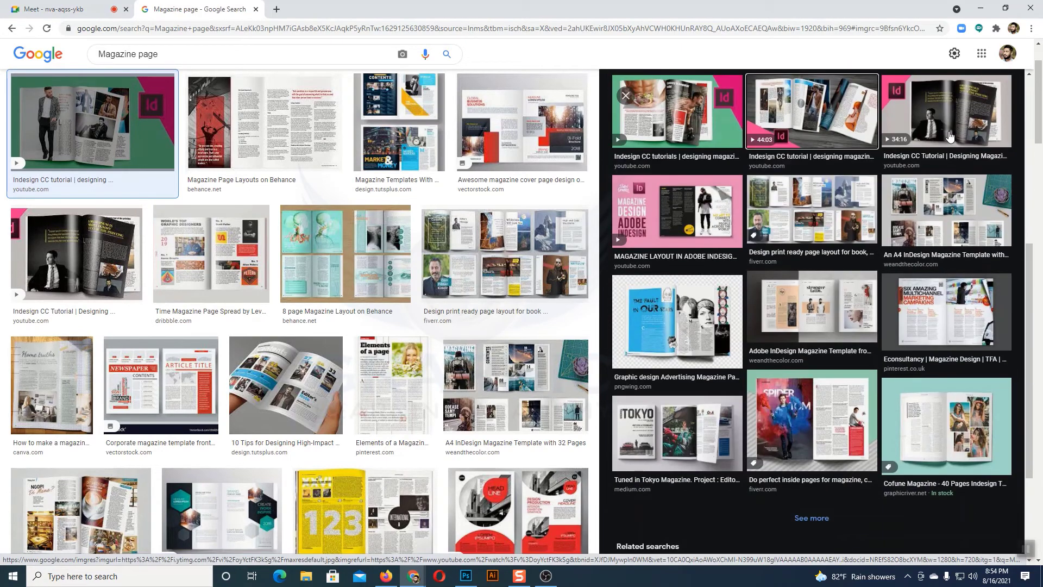
{"action": "left_click", "coordinate": [882, 145]}
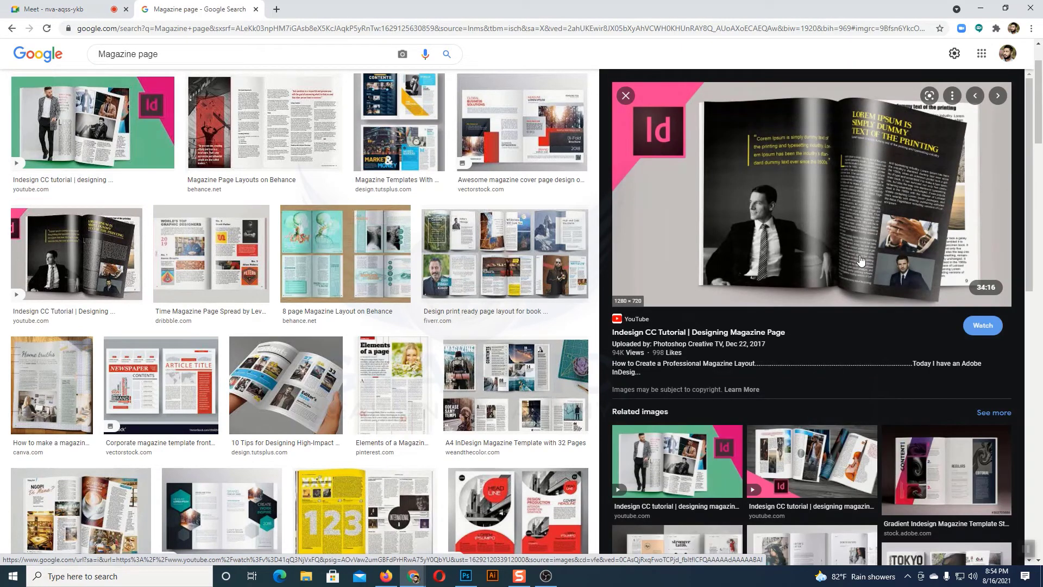
- Look through the related images and preview the pink "Magazine Layout in Adobe InDesign" image
{"action": "scroll", "coordinate": [864, 258], "scroll_direction": "down", "scroll_amount": 6}
{"action": "scroll", "coordinate": [694, 242], "scroll_direction": "down", "scroll_amount": 3}
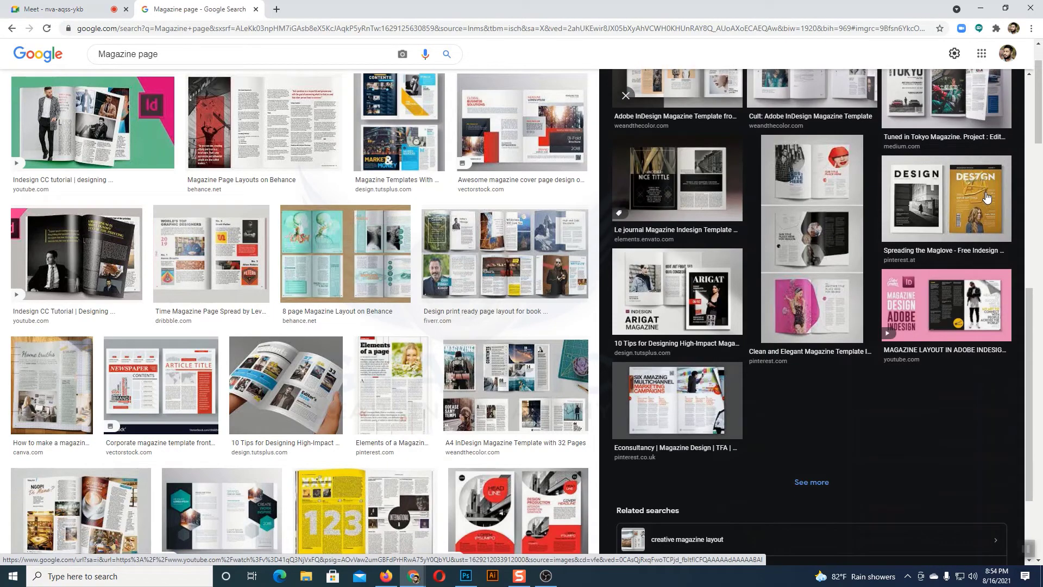
{"action": "left_click", "coordinate": [985, 302]}
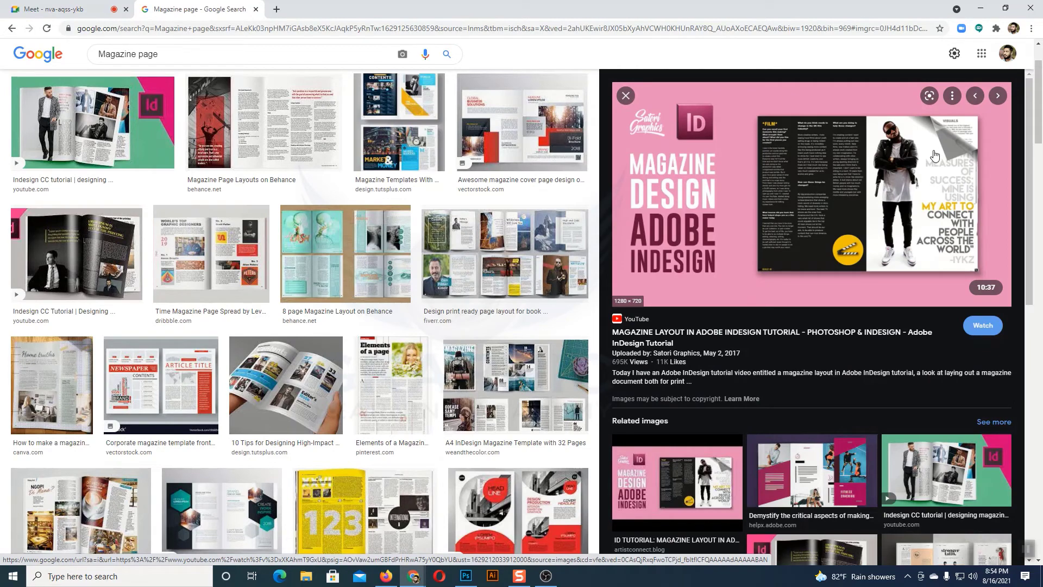
- Preview the related InDesign tutorial image showing curled magazine pages with a violin, and look over its related layouts
{"action": "scroll", "coordinate": [871, 193], "scroll_direction": "down", "scroll_amount": 4}
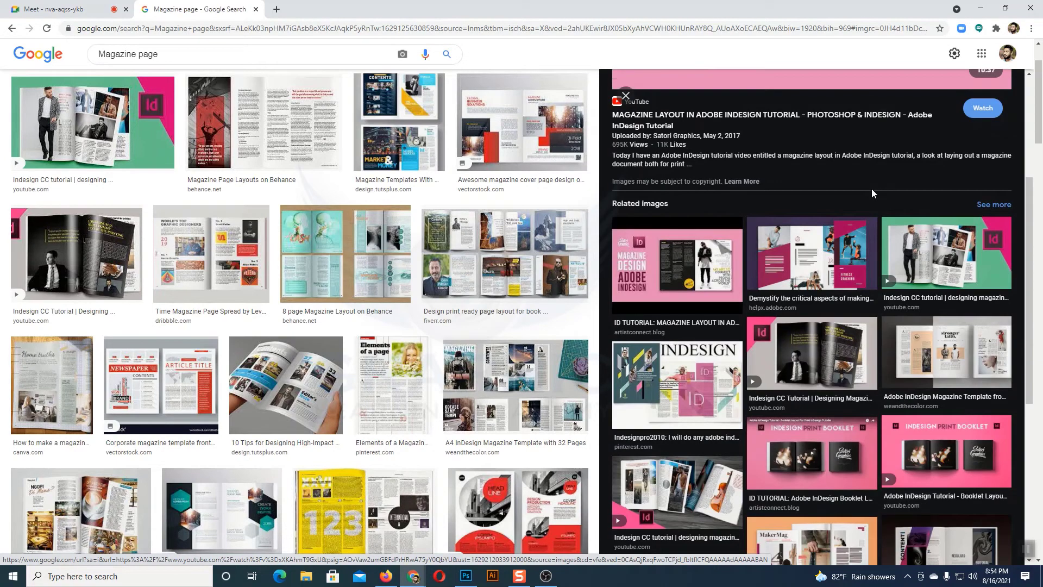
{"action": "left_click", "coordinate": [708, 465]}
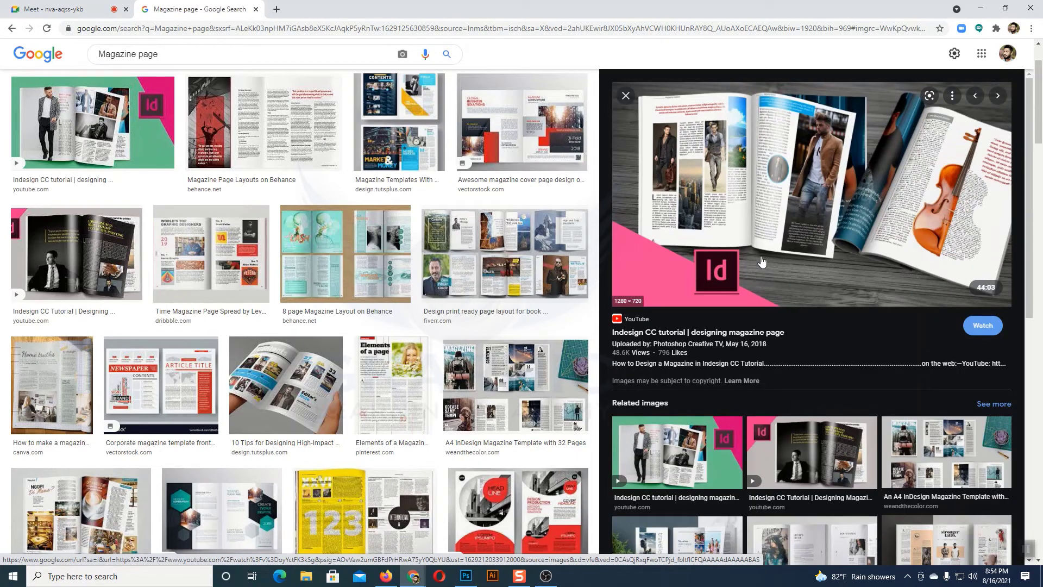
{"action": "scroll", "coordinate": [762, 262], "scroll_direction": "up", "scroll_amount": 2}
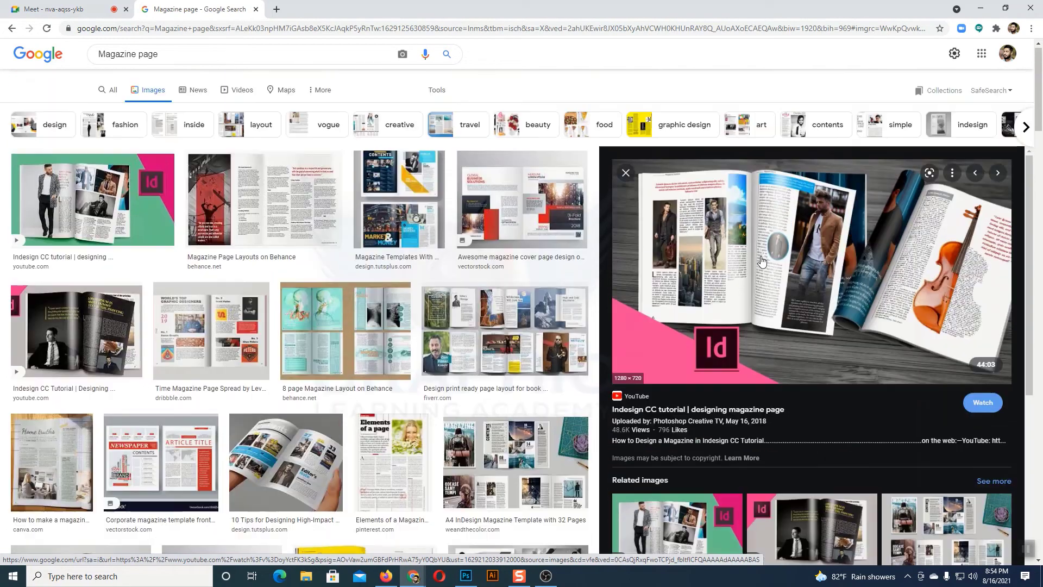
{"action": "scroll", "coordinate": [762, 262], "scroll_direction": "down", "scroll_amount": 6}
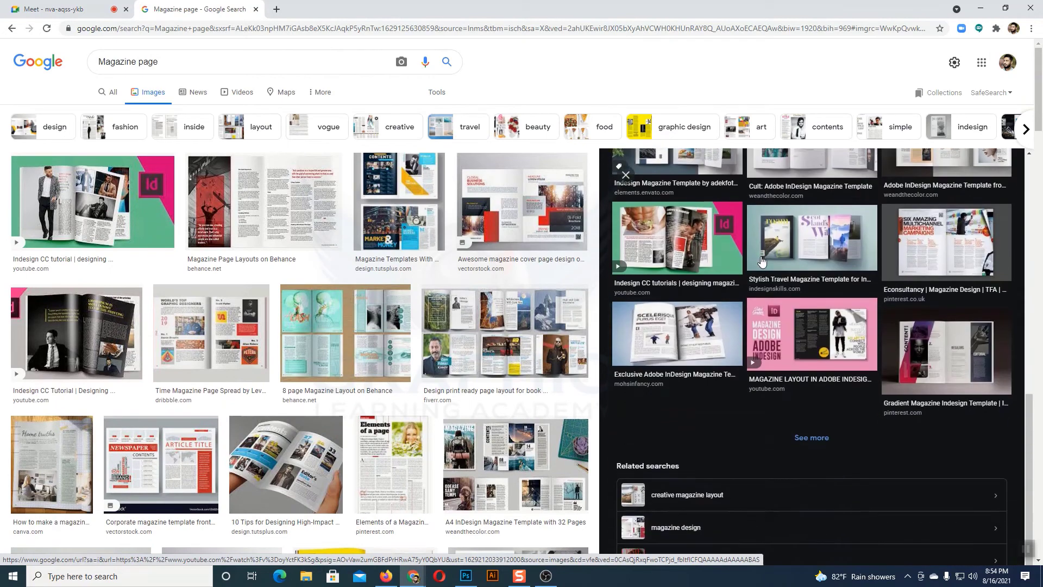
{"action": "scroll", "coordinate": [793, 282], "scroll_direction": "up", "scroll_amount": 7}
{"action": "scroll", "coordinate": [823, 288], "scroll_direction": "up", "scroll_amount": 2}
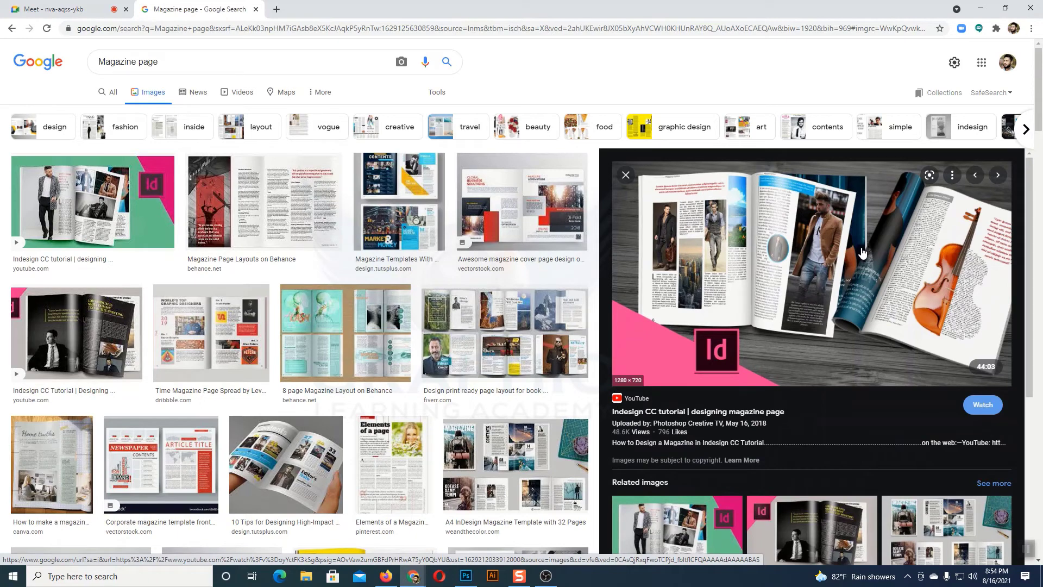
- Return to Photoshop, rotate the parrot layer 180° with the Transform command, and undo the rotation
{"action": "left_click", "coordinate": [466, 575]}
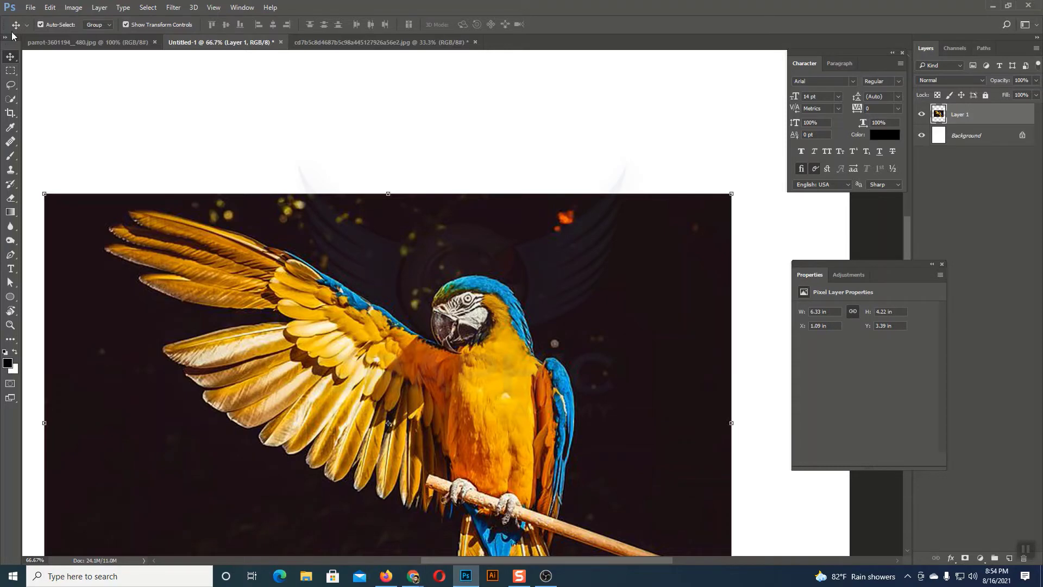
{"action": "left_click", "coordinate": [50, 8]}
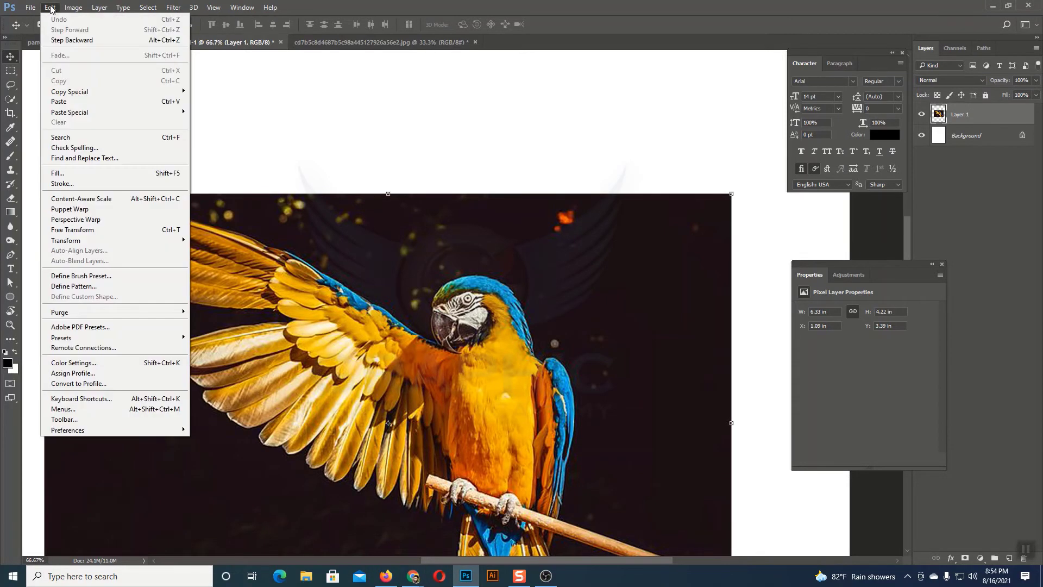
{"action": "mouse_move", "coordinate": [89, 243]}
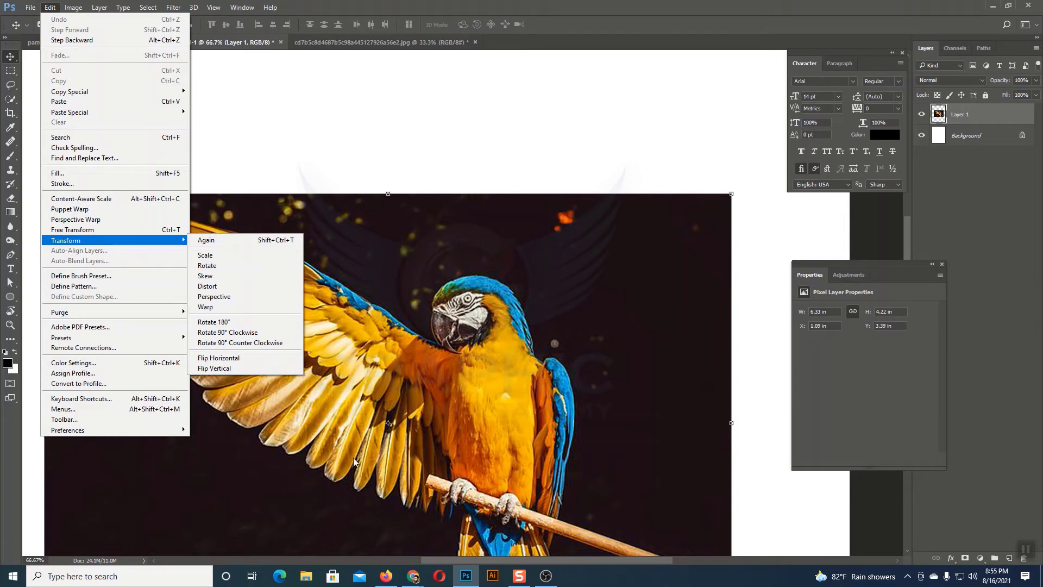
{"action": "left_click", "coordinate": [243, 323]}
{"action": "scroll", "coordinate": [455, 306], "scroll_direction": "down", "scroll_amount": 6}
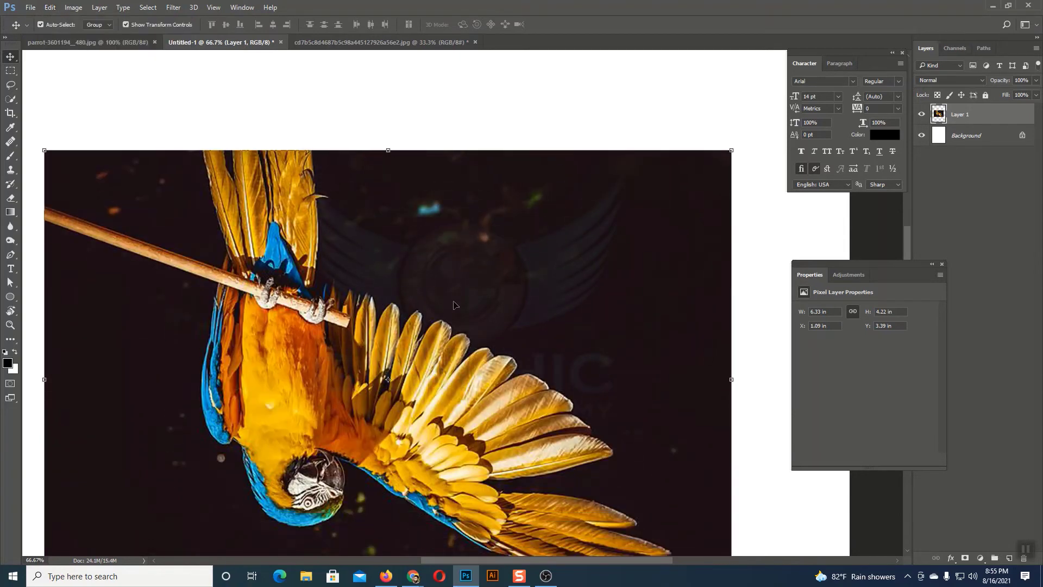
{"action": "scroll", "coordinate": [453, 302], "scroll_direction": "down", "scroll_amount": 2}
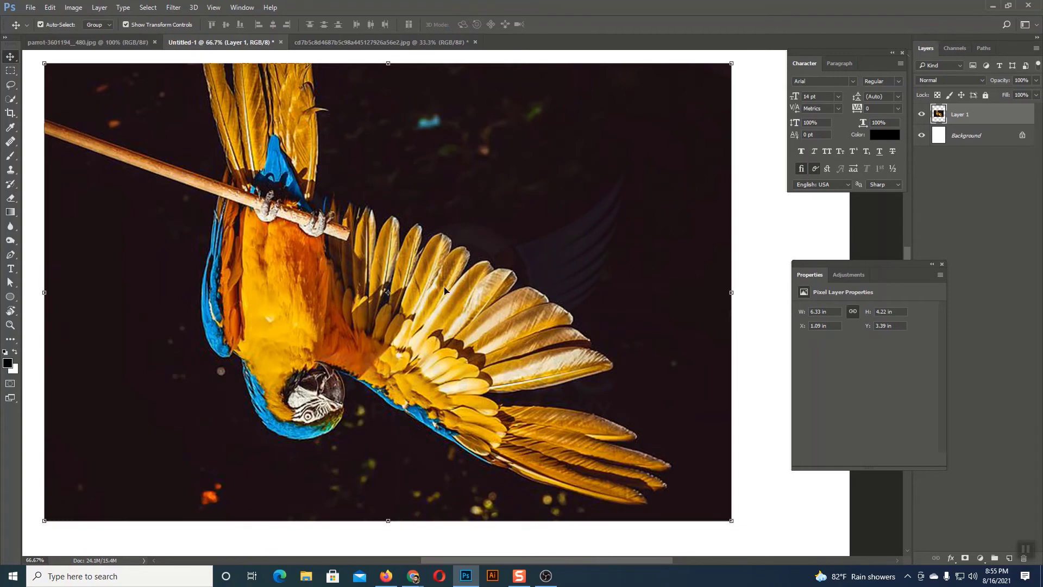
{"action": "key", "text": "ctrl+z"}
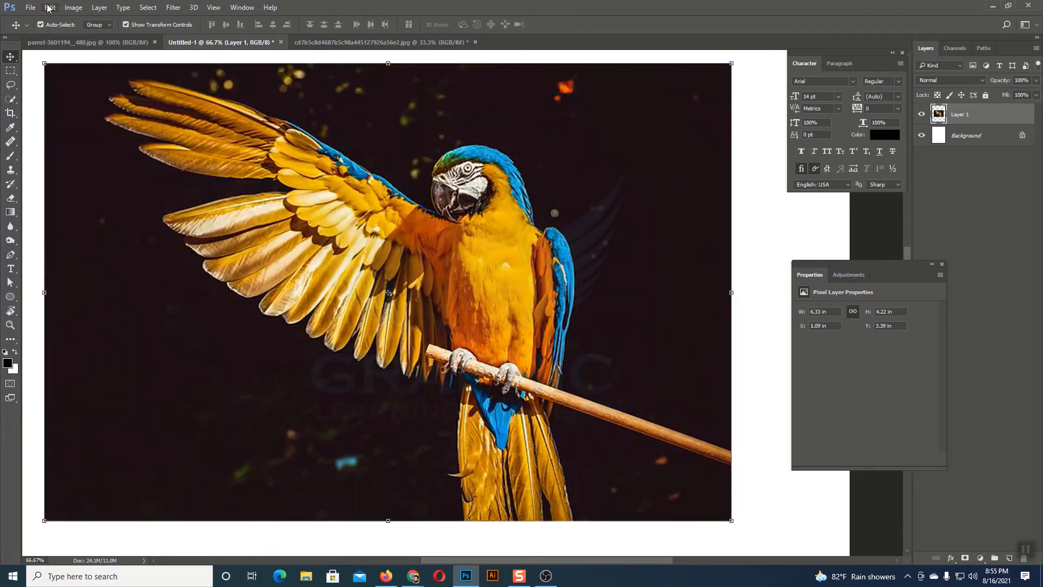
- Rotate the parrot layer 90° clockwise and undo the rotation
{"action": "left_click", "coordinate": [50, 7]}
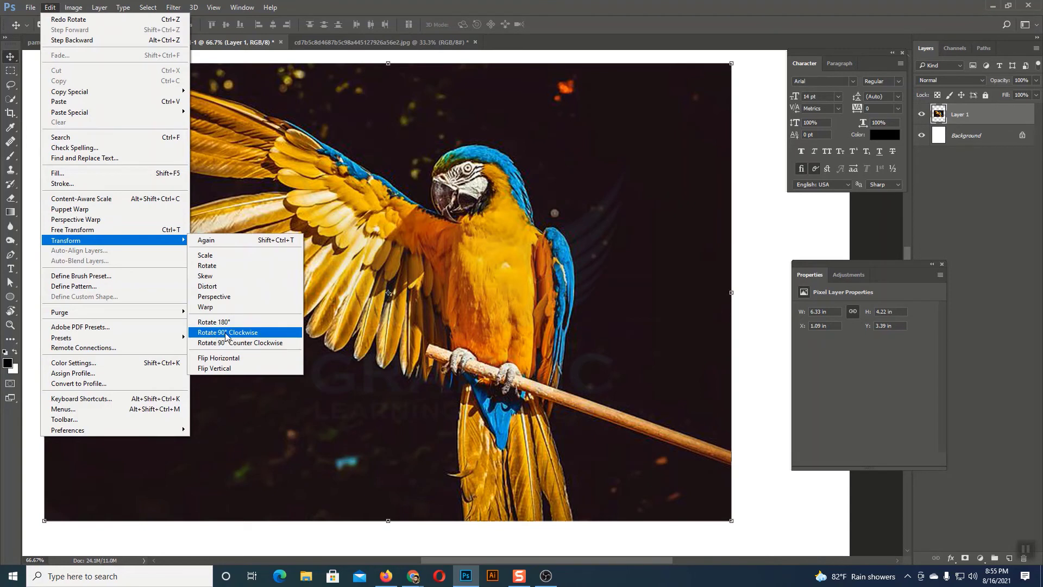
{"action": "left_click", "coordinate": [253, 332]}
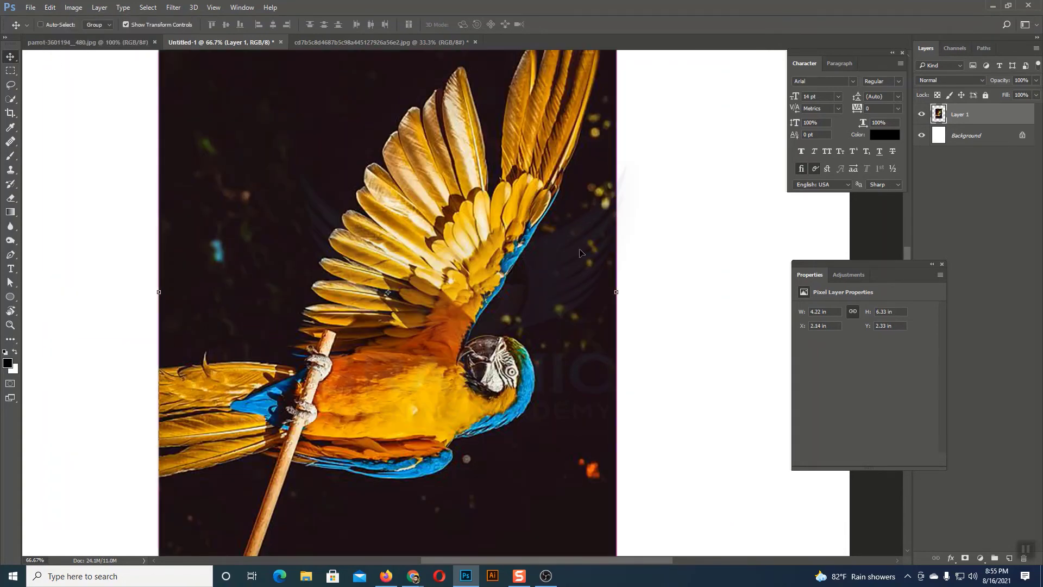
{"action": "key", "text": "ctrl+z"}
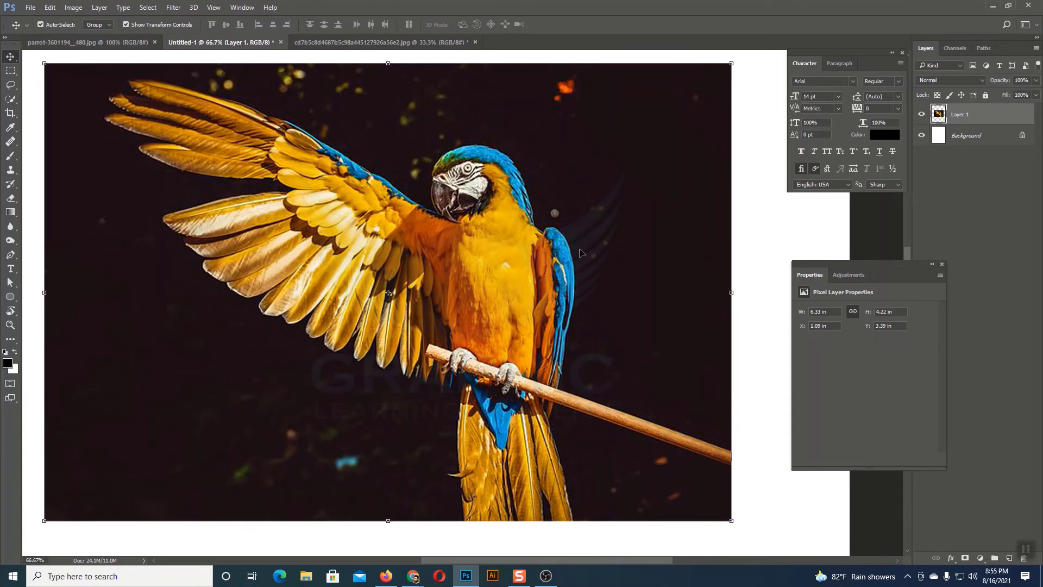
- Rotate the parrot layer 90° counterclockwise and undo the rotation
{"action": "left_click", "coordinate": [50, 7]}
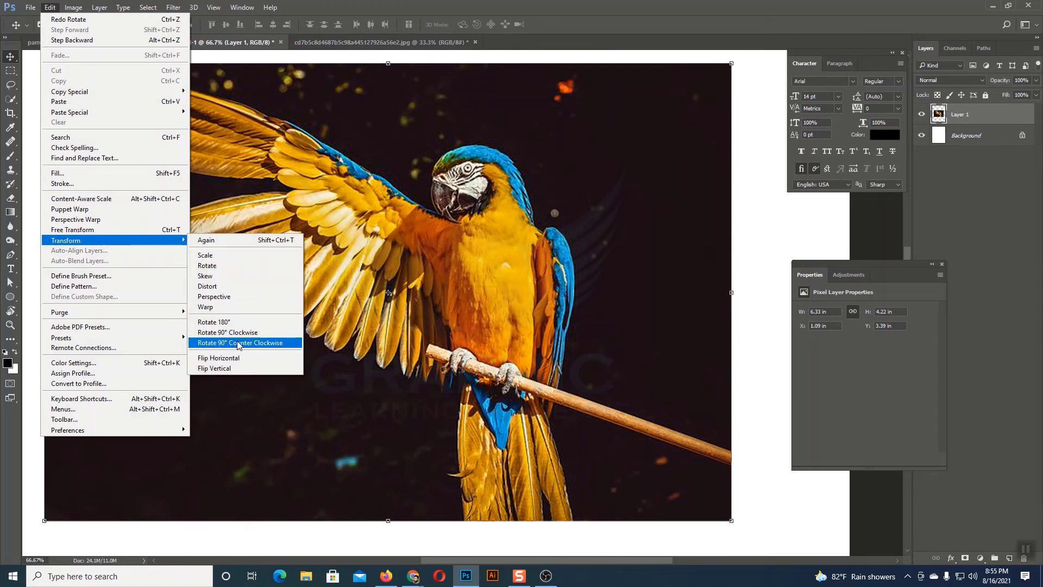
{"action": "left_click", "coordinate": [238, 343]}
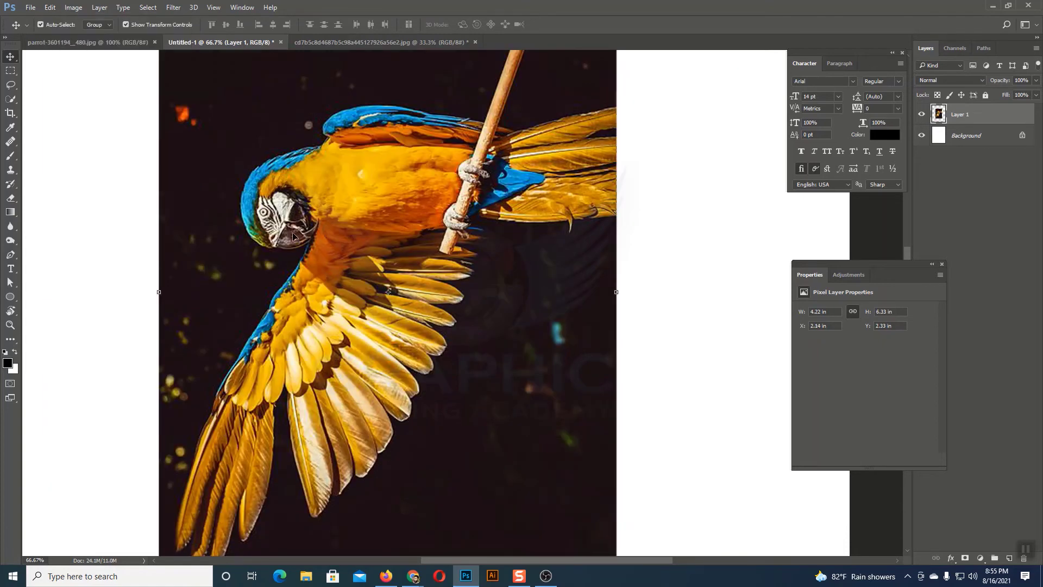
{"action": "key", "text": "ctrl+z"}
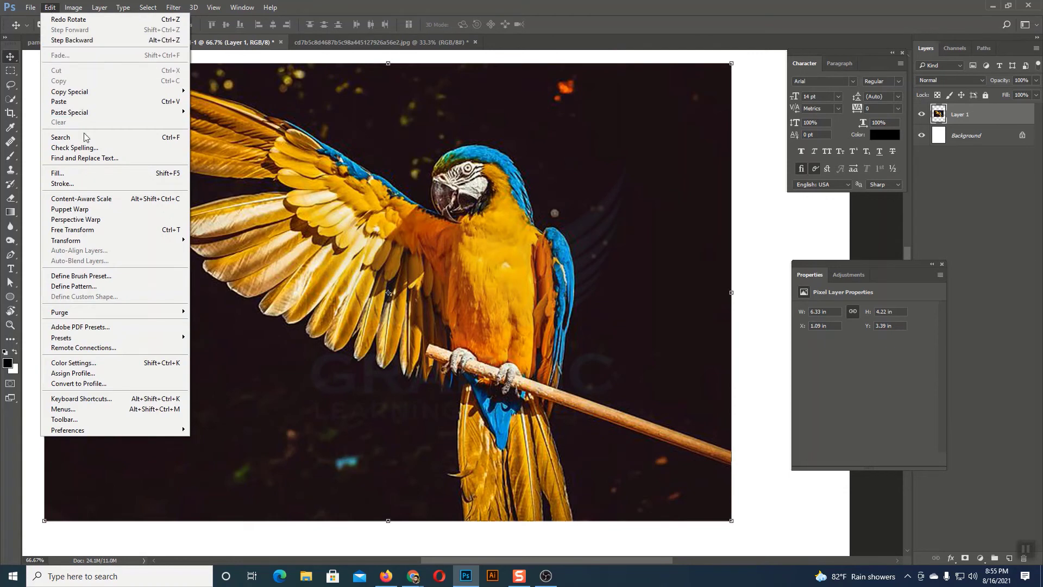
- Flip the parrot layer horizontally, and flip it back with a second horizontal flip
{"action": "mouse_move", "coordinate": [87, 242]}
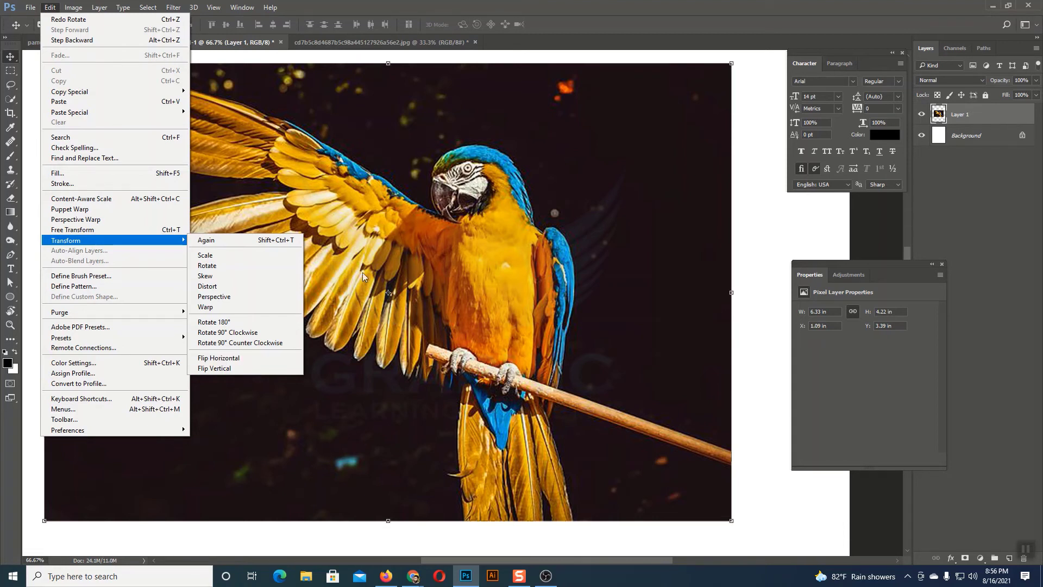
{"action": "left_click", "coordinate": [490, 267]}
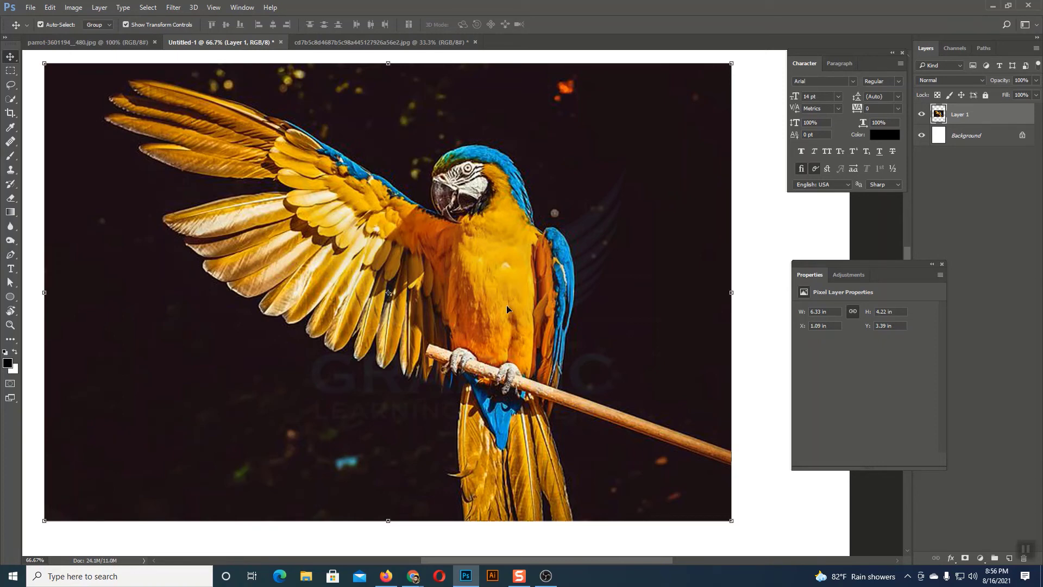
{"action": "left_click", "coordinate": [50, 7]}
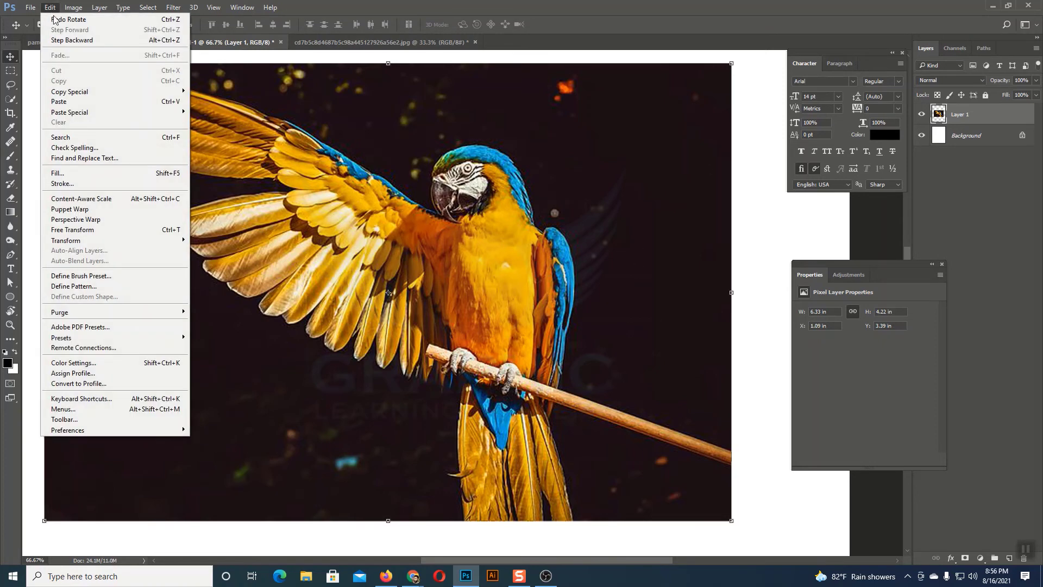
{"action": "mouse_move", "coordinate": [189, 240]}
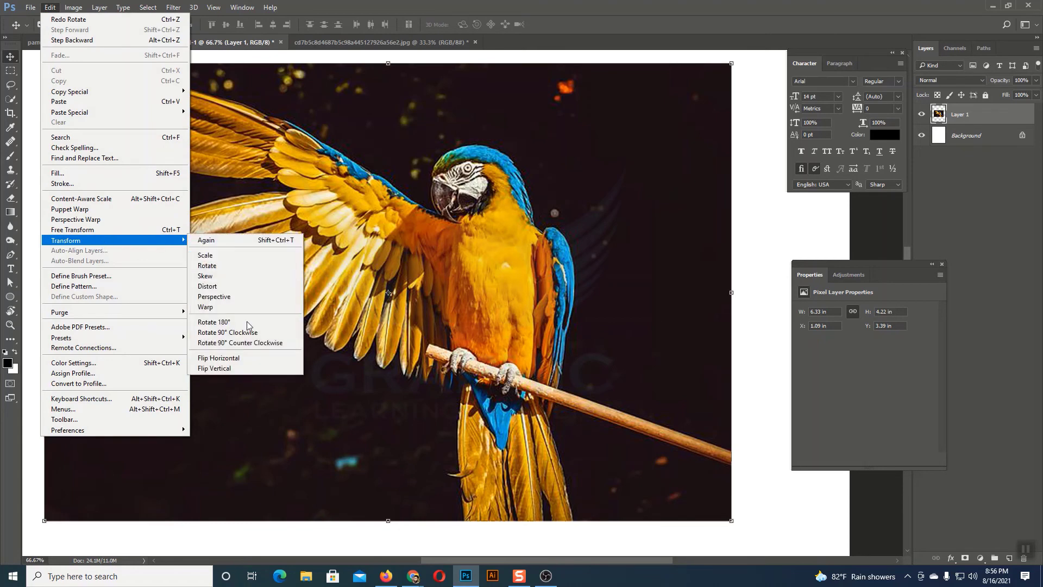
{"action": "left_click", "coordinate": [244, 357]}
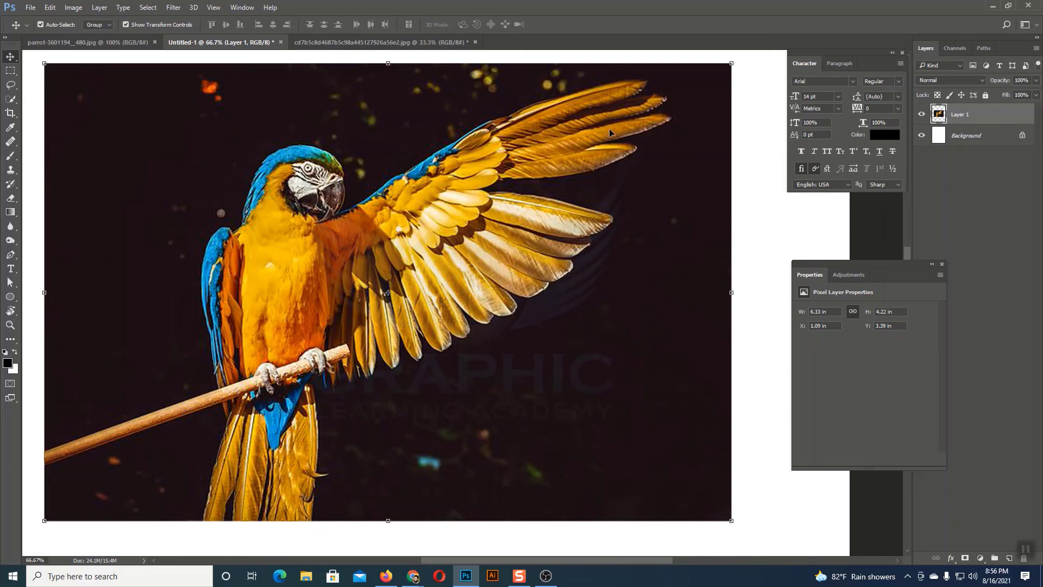
{"action": "left_click", "coordinate": [31, 8]}
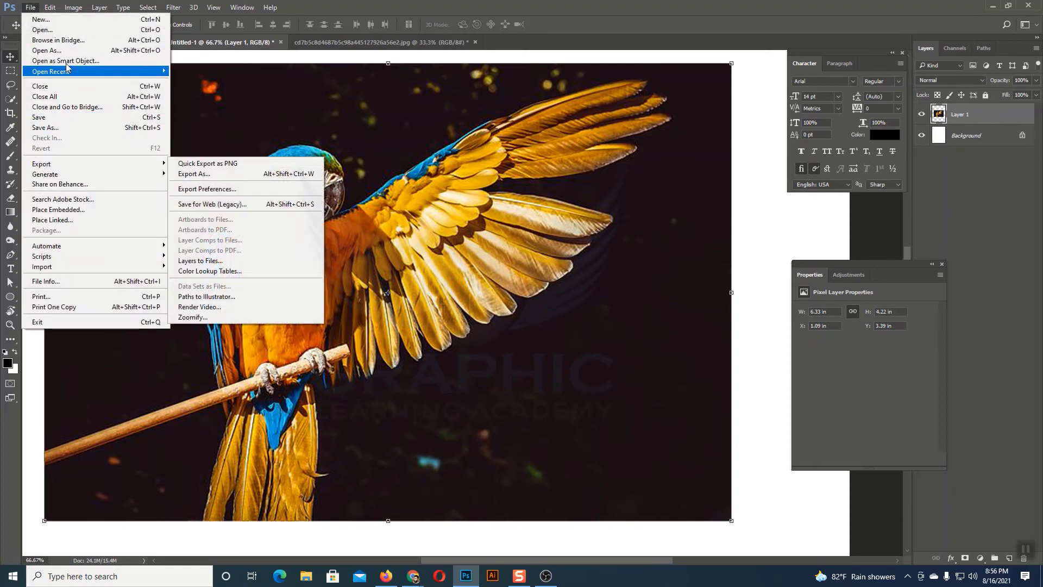
{"action": "mouse_move", "coordinate": [52, 7]}
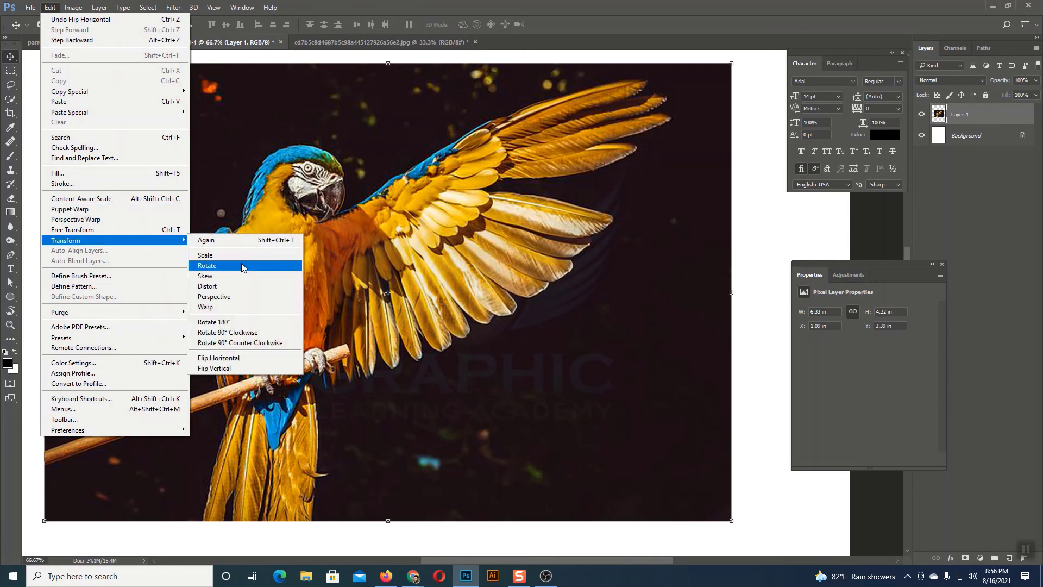
{"action": "left_click", "coordinate": [234, 358]}
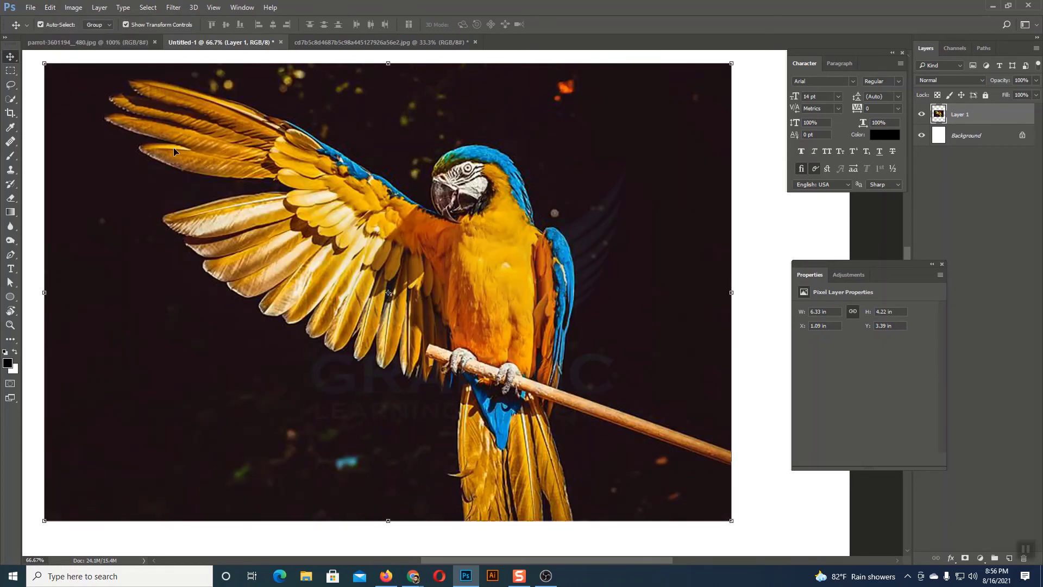
- Flip the parrot layer vertically and undo the flip
{"action": "left_click", "coordinate": [50, 7]}
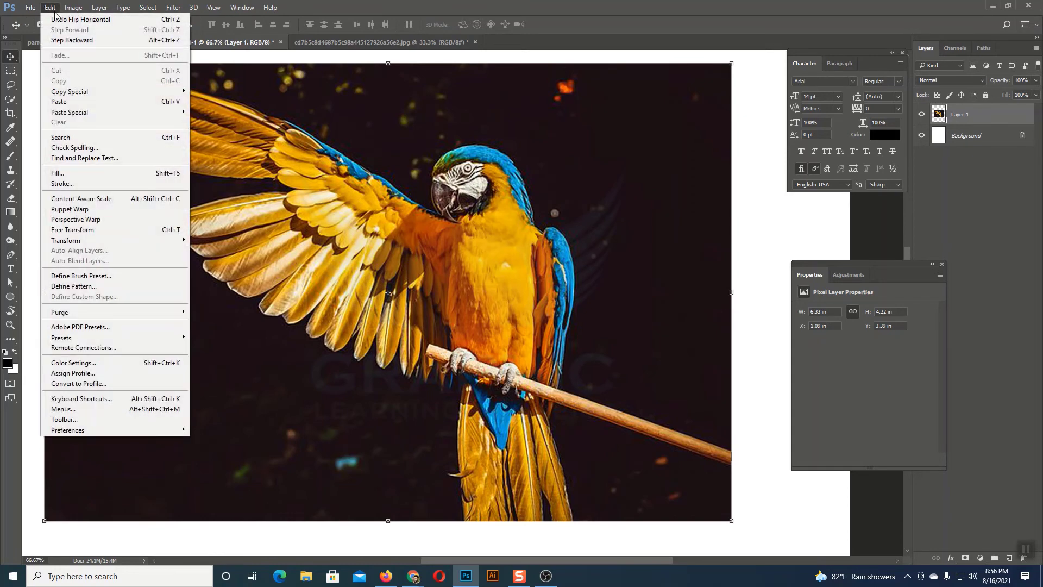
{"action": "mouse_move", "coordinate": [107, 241]}
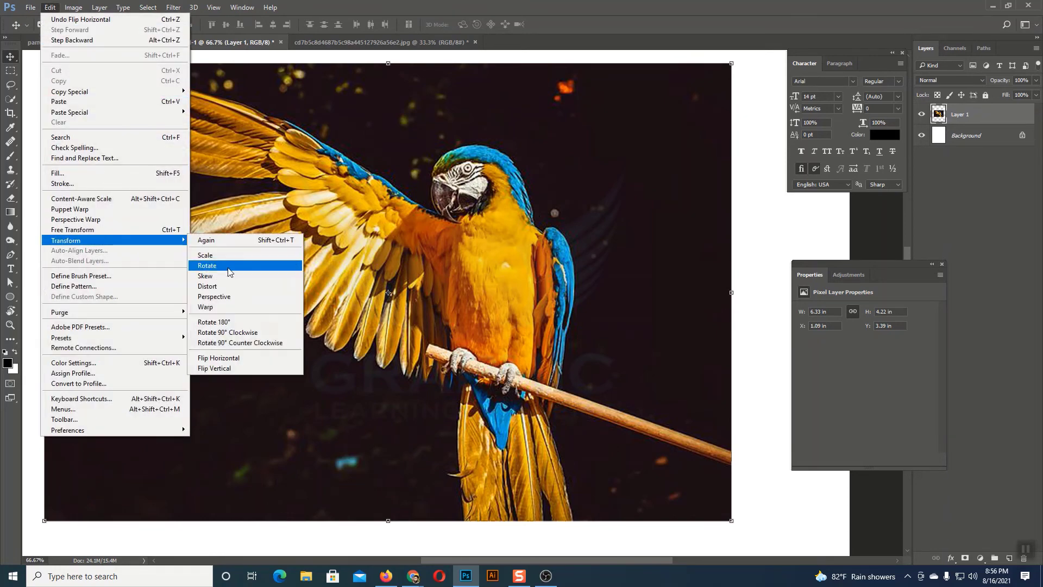
{"action": "left_click", "coordinate": [219, 369]}
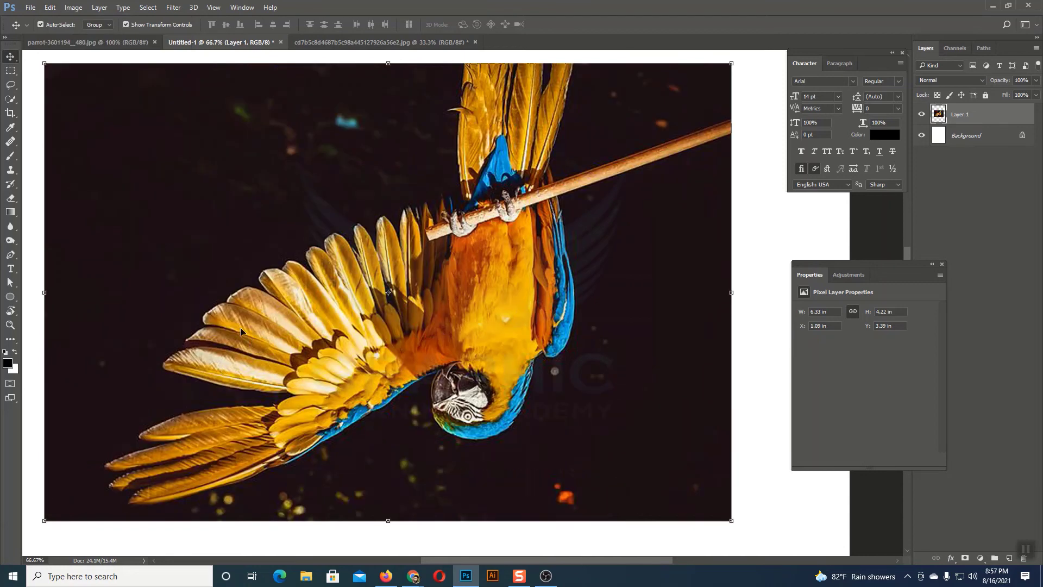
{"action": "key", "text": "ctrl"}
{"action": "key", "text": "ctrl+z"}
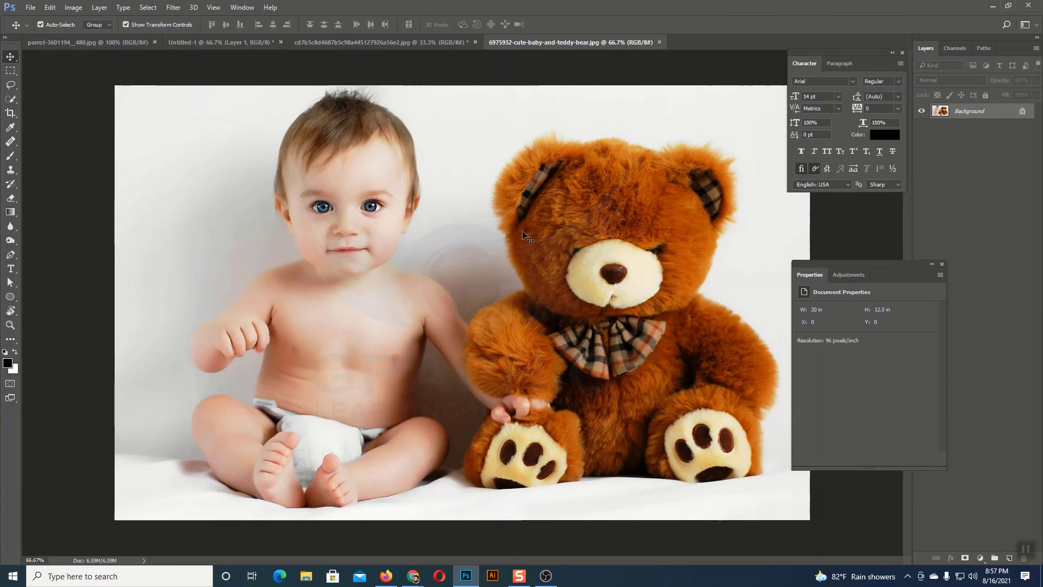
- Unlock the background layer of the baby and teddy bear photo and flip it horizontally
{"action": "left_click", "coordinate": [1022, 112]}
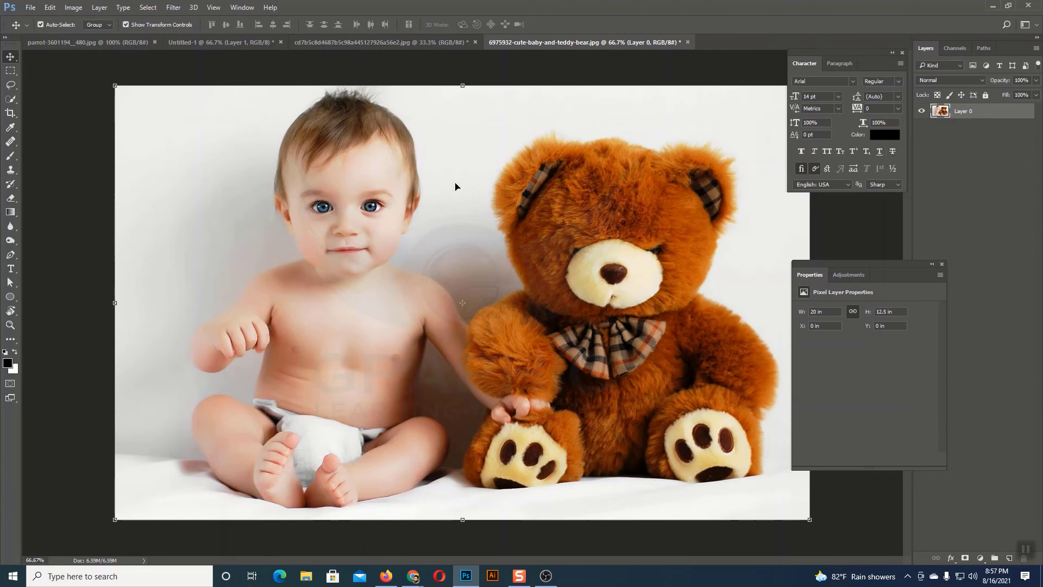
{"action": "left_click", "coordinate": [49, 7]}
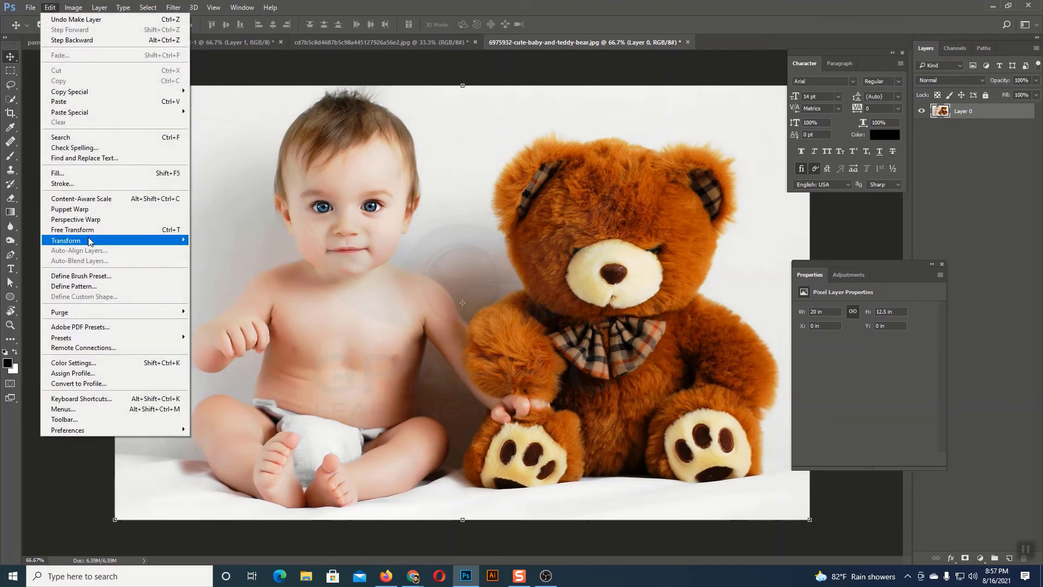
{"action": "mouse_move", "coordinate": [90, 241]}
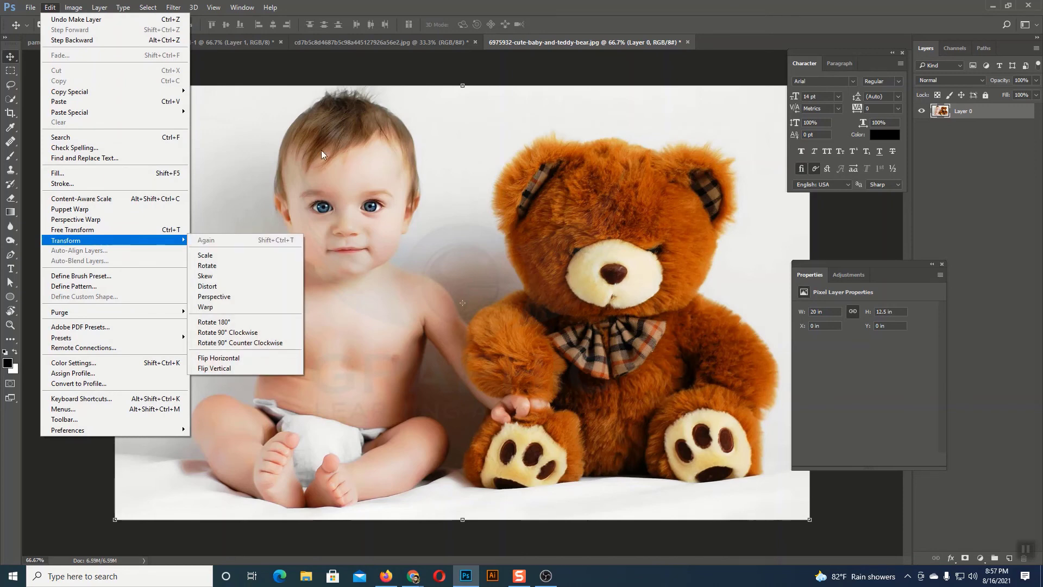
{"action": "left_click", "coordinate": [252, 115]}
{"action": "key", "text": "ctrl+plus"}
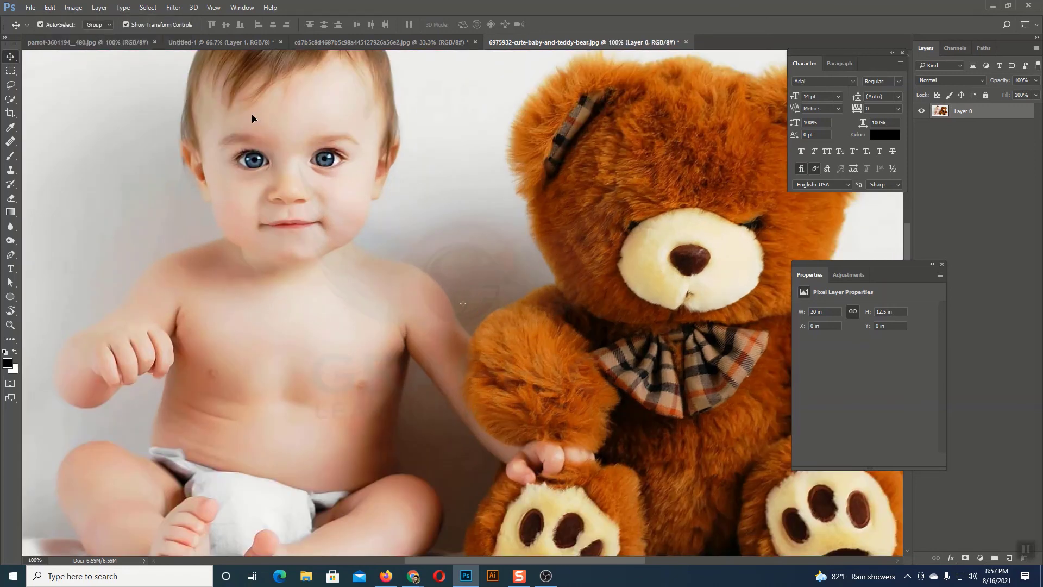
{"action": "scroll", "coordinate": [272, 125], "scroll_direction": "down", "scroll_amount": 2}
{"action": "scroll", "coordinate": [261, 112], "scroll_direction": "up", "scroll_amount": 1}
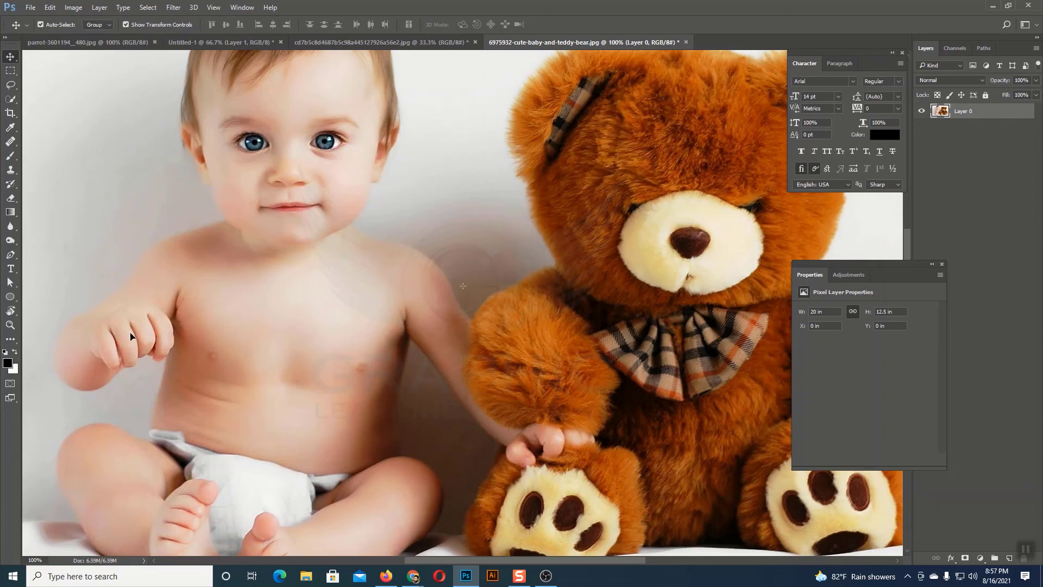
{"action": "key", "text": "ctrl+minus"}
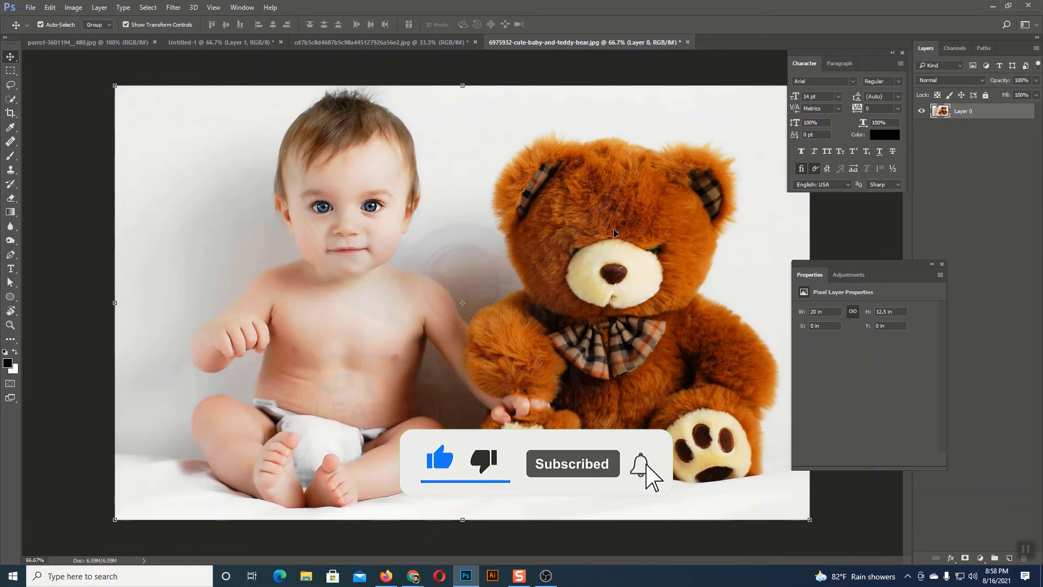
{"action": "left_click", "coordinate": [50, 7]}
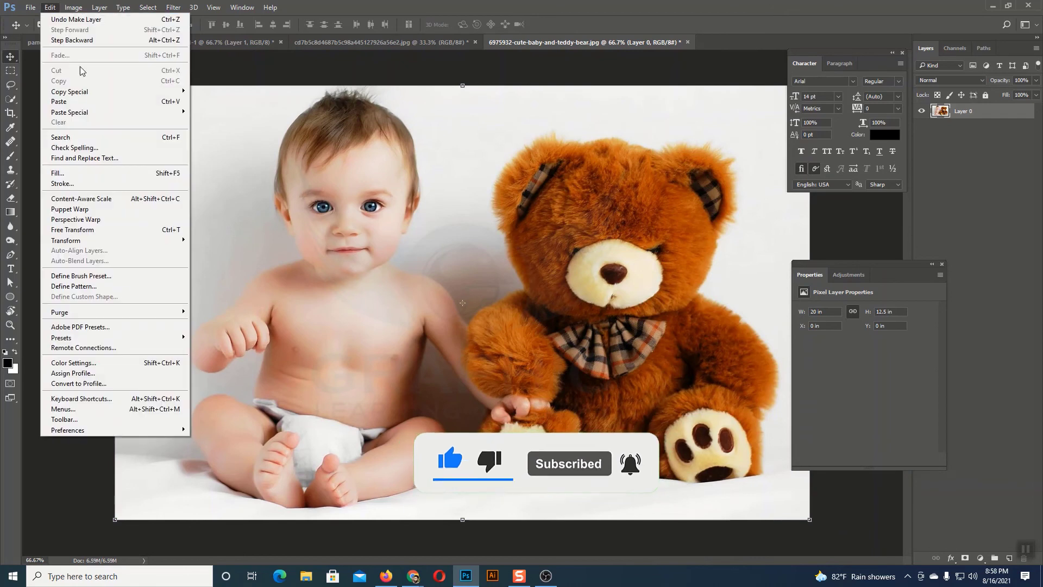
{"action": "mouse_move", "coordinate": [119, 242]}
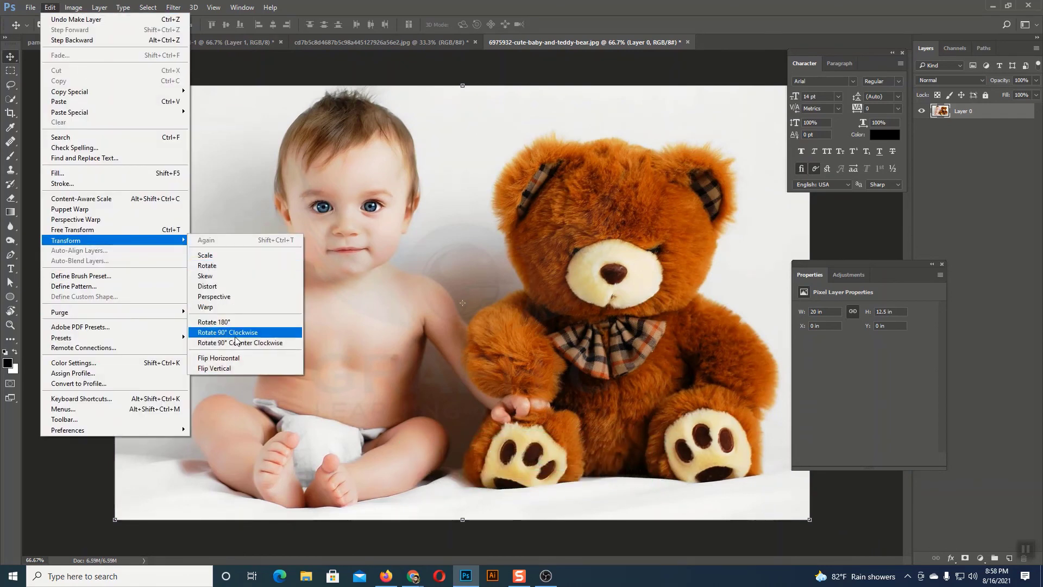
{"action": "left_click", "coordinate": [240, 360]}
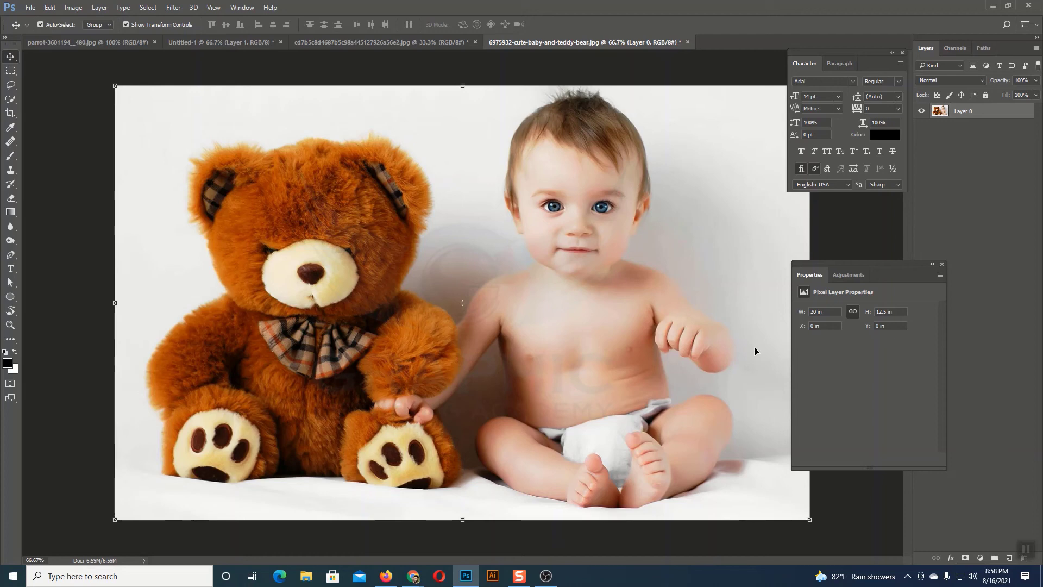
- Open the basketball player image _L4C4906.png from the Bascketball folder on the Desktop
{"action": "left_click", "coordinate": [104, 39]}
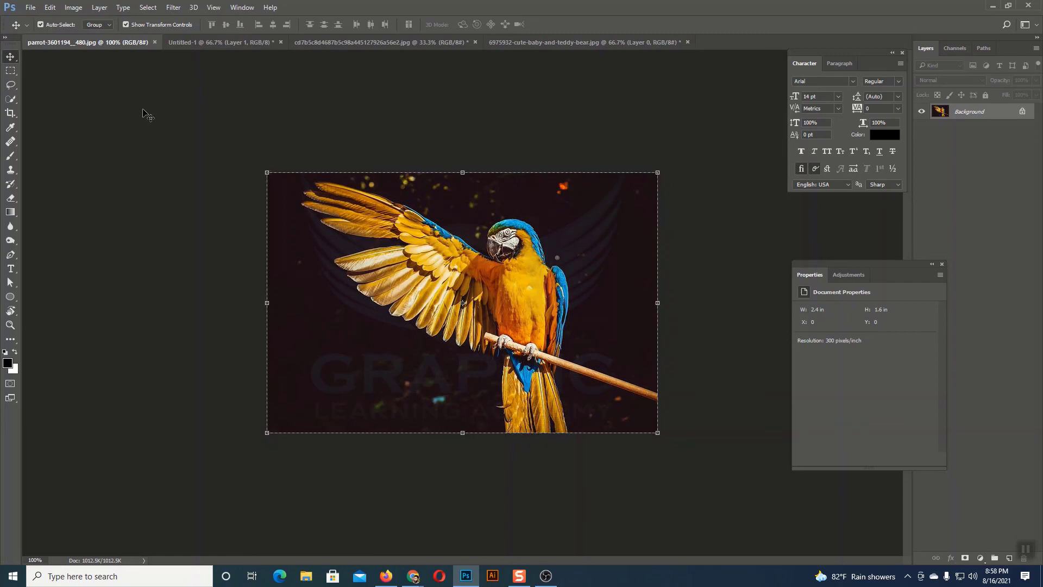
{"action": "left_click", "coordinate": [30, 7]}
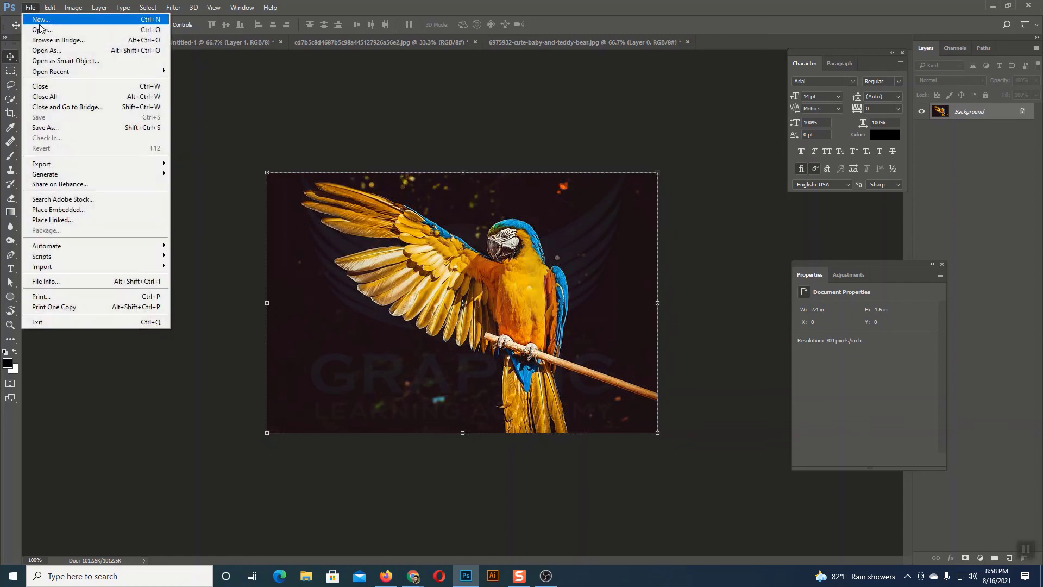
{"action": "left_click", "coordinate": [40, 26]}
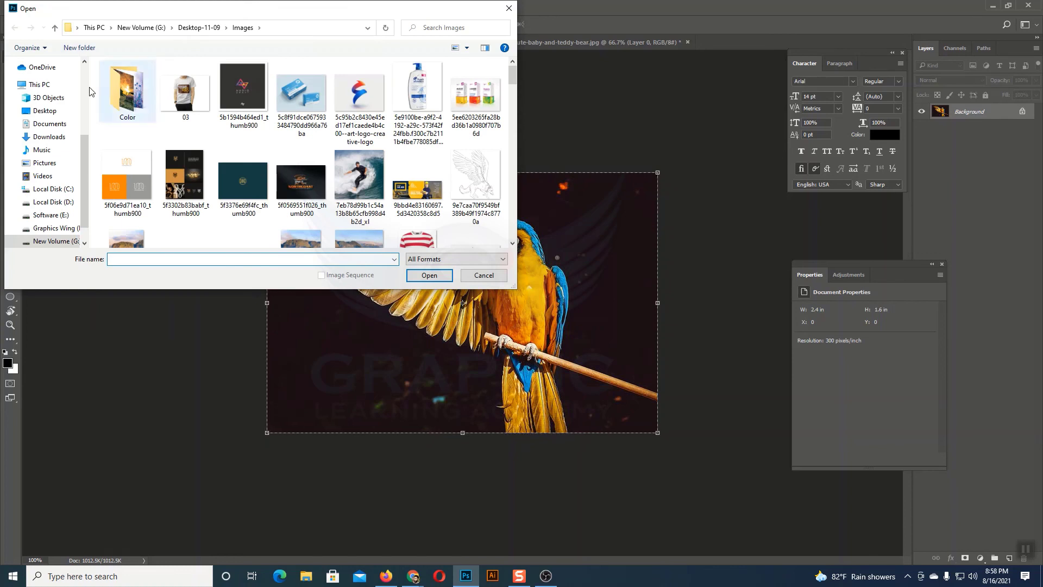
{"action": "left_click", "coordinate": [45, 111]}
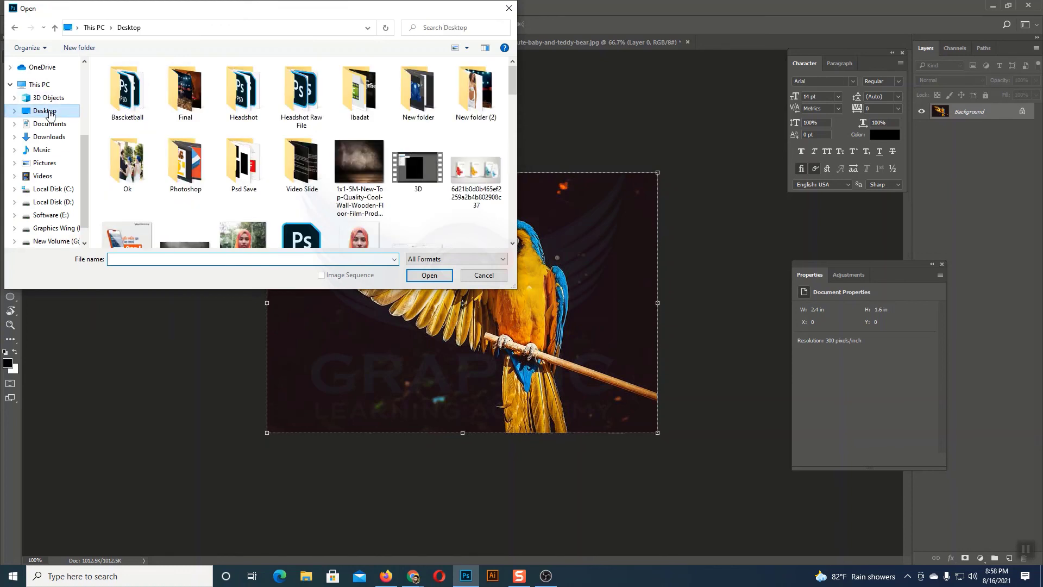
{"action": "double_click", "coordinate": [140, 111]}
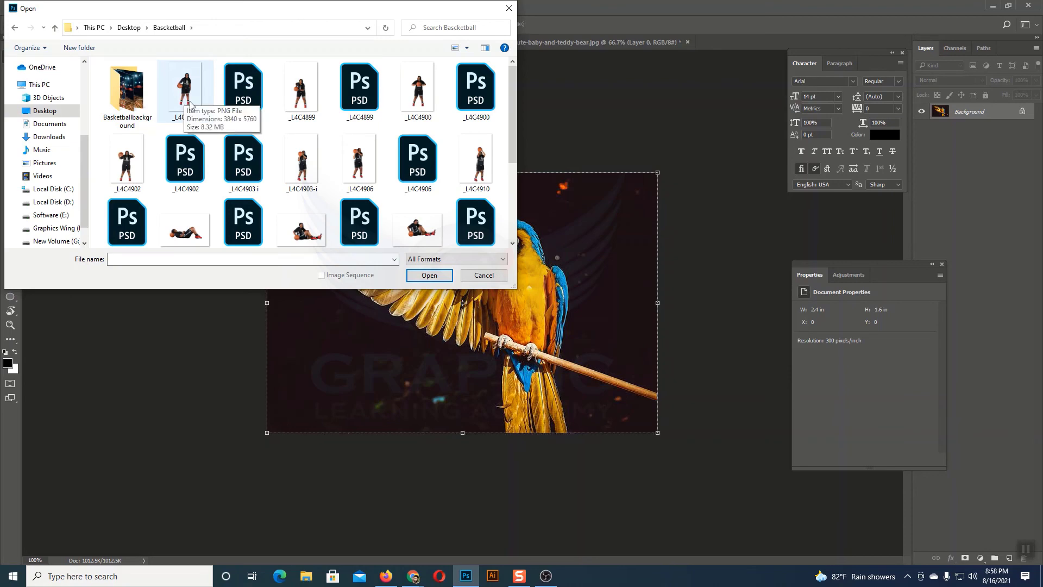
{"action": "left_click", "coordinate": [350, 164]}
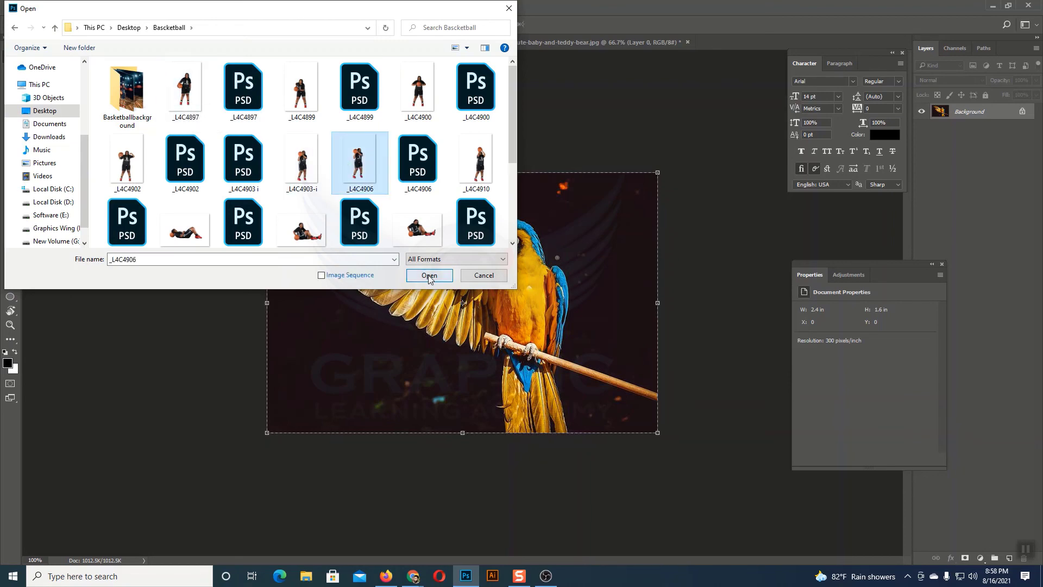
{"action": "left_click", "coordinate": [429, 275]}
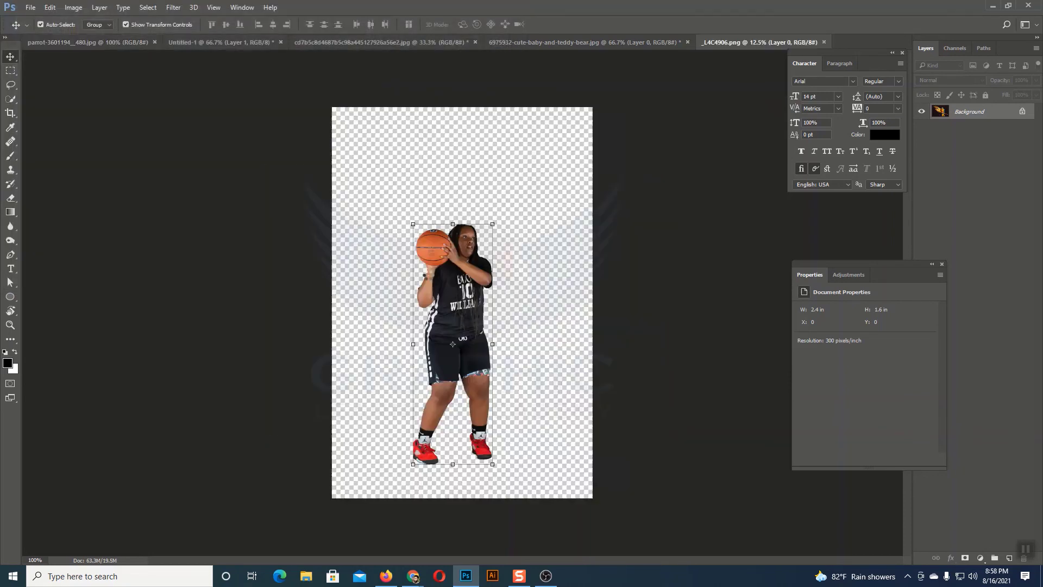
{"action": "key", "text": "ctrl+plus"}
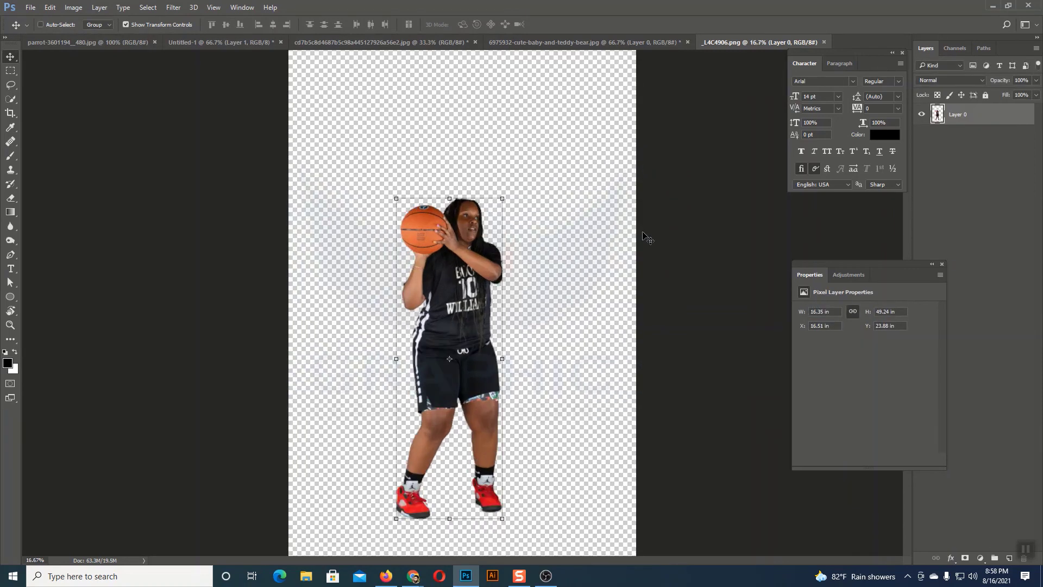
{"action": "scroll", "coordinate": [492, 183], "scroll_direction": "down", "scroll_amount": 2}
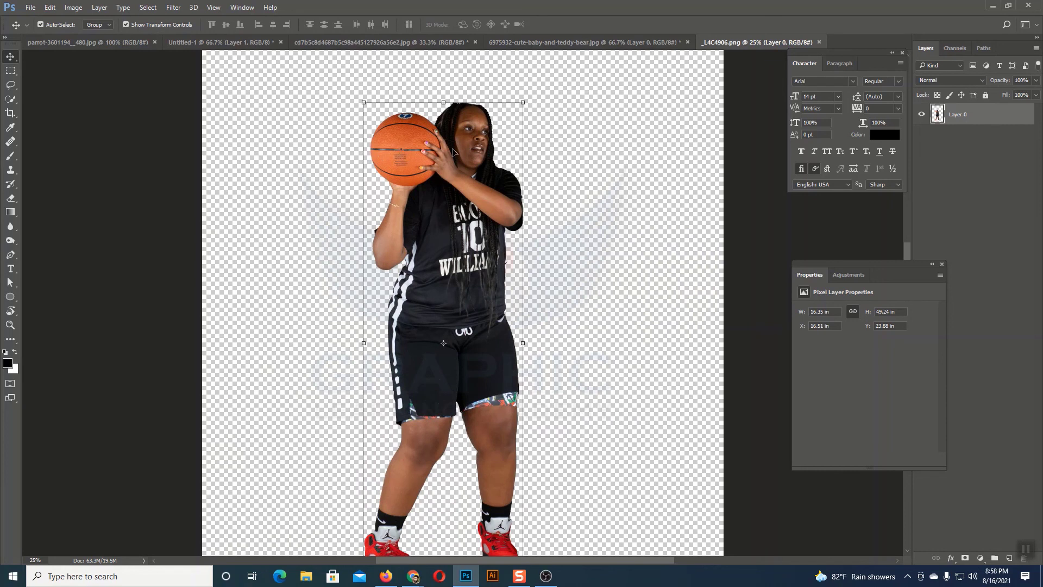
- Open basketballbackground.psd from the Bascketball folder
{"action": "left_click", "coordinate": [37, 8]}
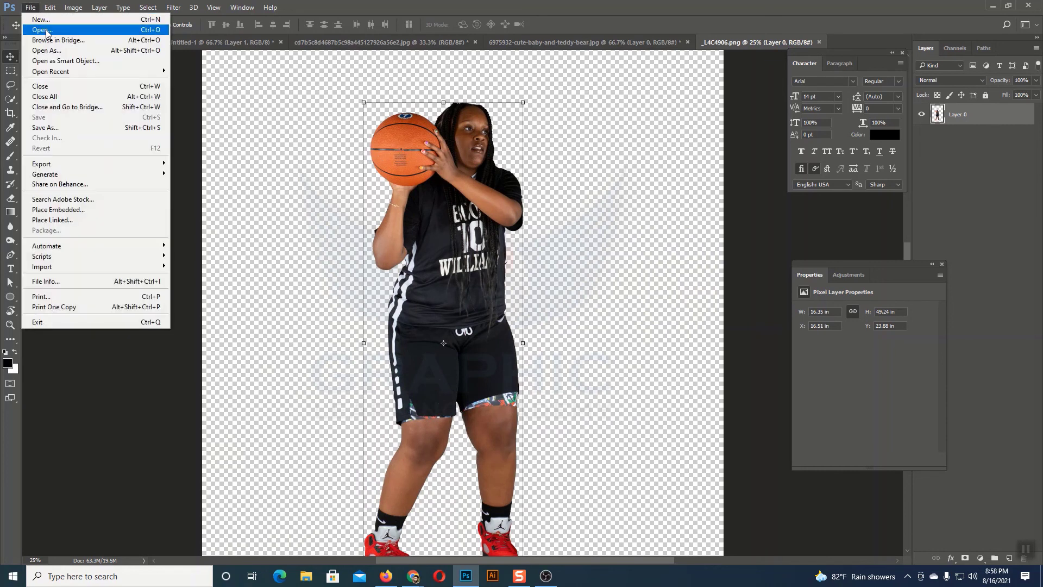
{"action": "left_click", "coordinate": [48, 29]}
{"action": "scroll", "coordinate": [261, 136], "scroll_direction": "down", "scroll_amount": 5}
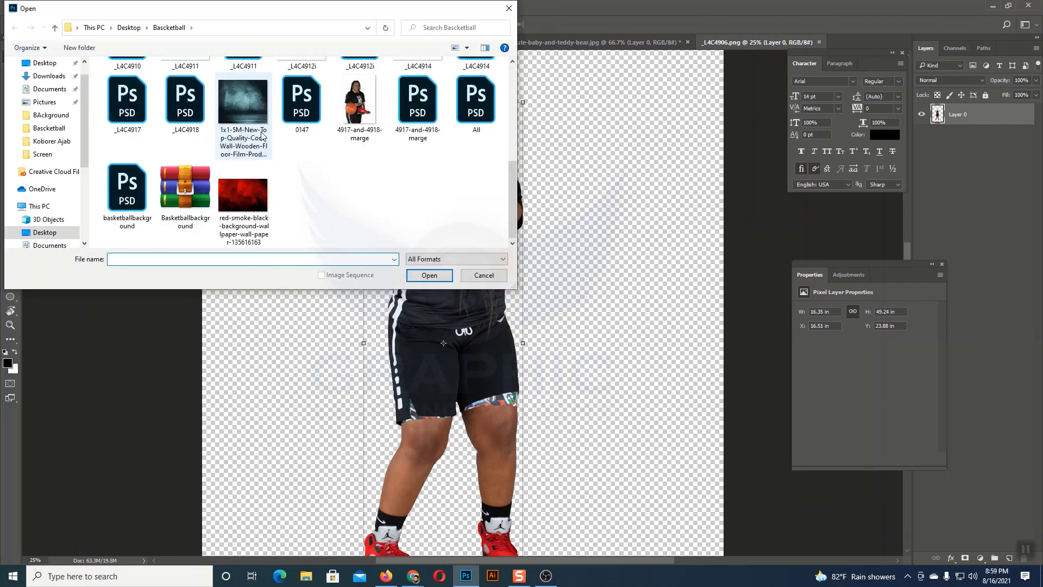
{"action": "left_click", "coordinate": [138, 199]}
{"action": "left_click", "coordinate": [429, 275]}
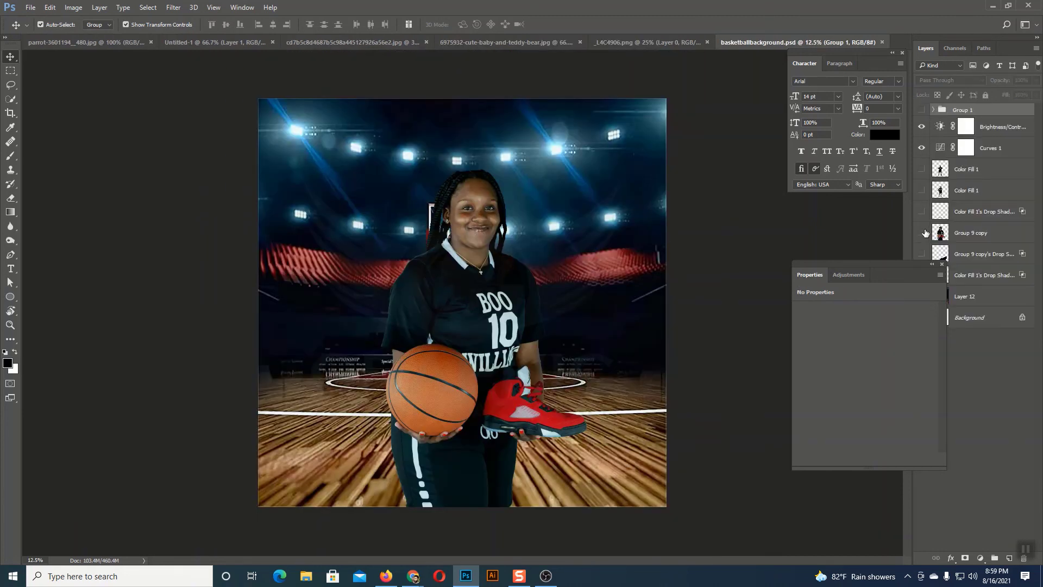
- Hide the Group 9 copy layer, and briefly show the upper Color Fill 1 layer before hiding it again
{"action": "left_click", "coordinate": [921, 232]}
{"action": "left_click", "coordinate": [922, 169]}
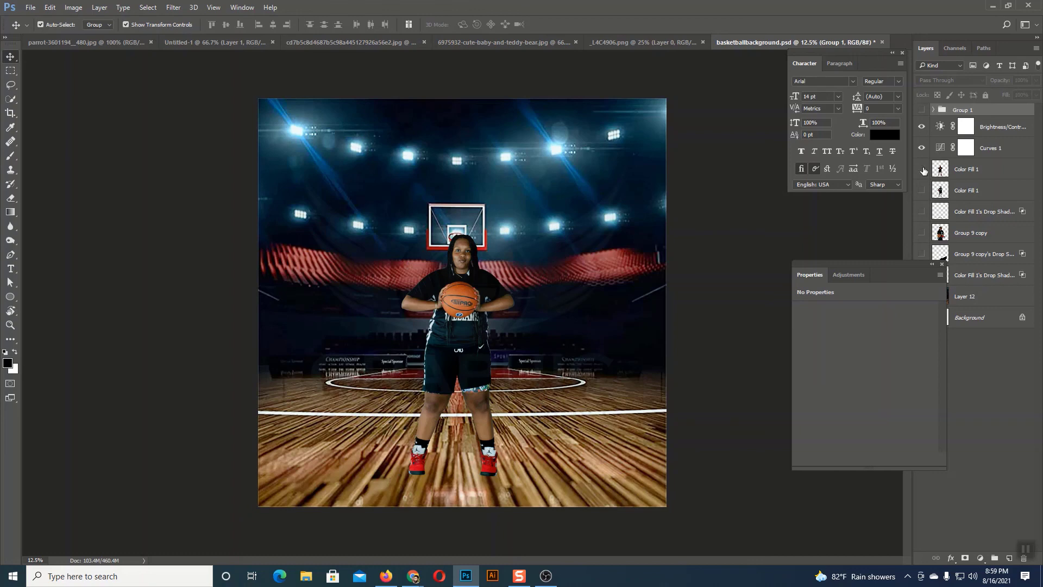
{"action": "left_click", "coordinate": [922, 169]}
- Duplicate Layer 0 of _L4C4906.png into the basketballbackground.psd document
{"action": "left_click", "coordinate": [670, 42]}
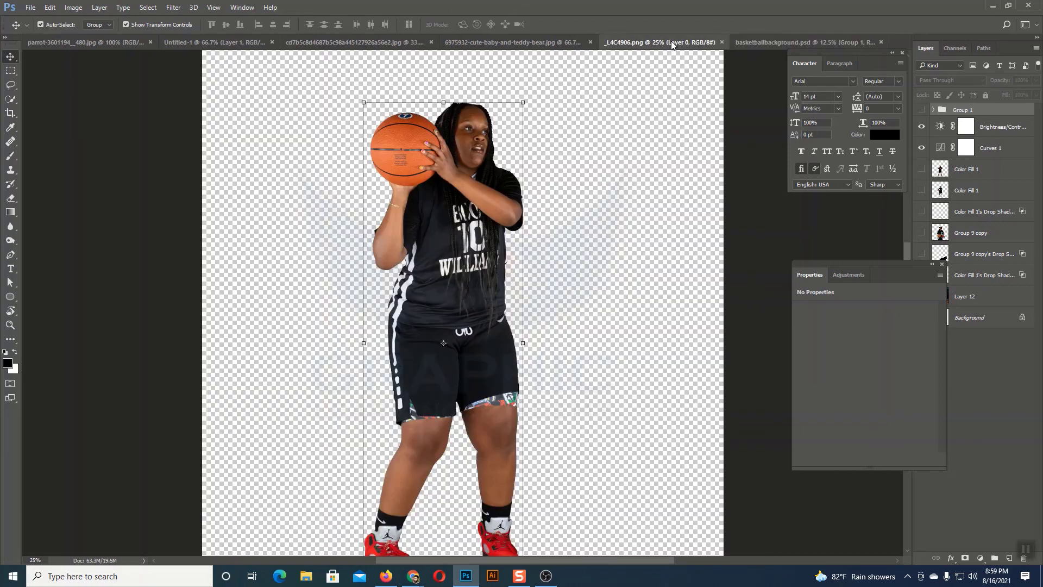
{"action": "right_click", "coordinate": [975, 115]}
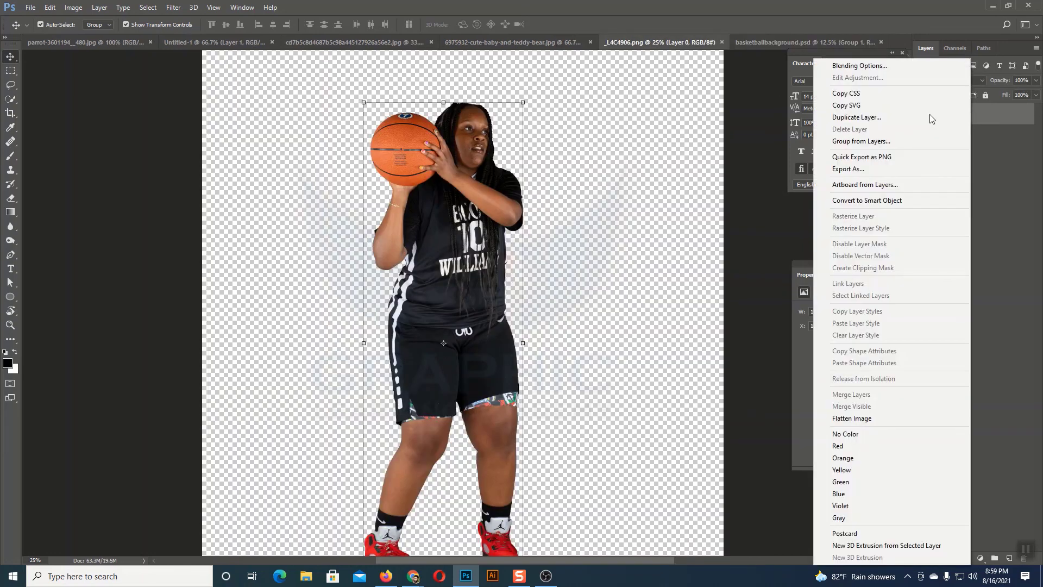
{"action": "left_click", "coordinate": [857, 118]}
{"action": "left_click", "coordinate": [553, 213]}
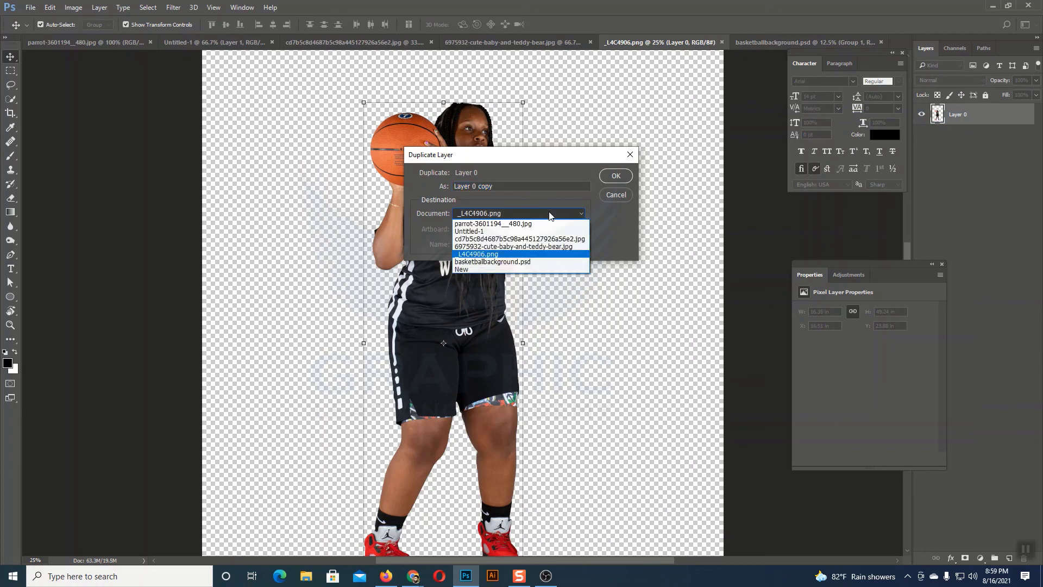
{"action": "left_click", "coordinate": [518, 265]}
{"action": "left_click", "coordinate": [614, 176]}
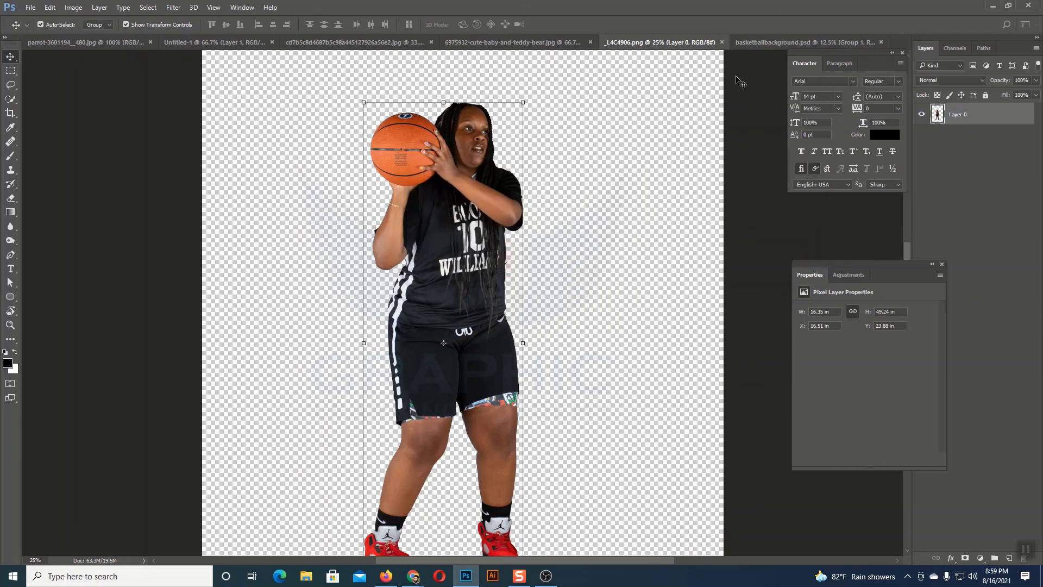
- In basketballbackground.psd, shift the Properties panel off the layer list and move the player to about X 12.19 in, Y 15.4 in
{"action": "left_click", "coordinate": [750, 43]}
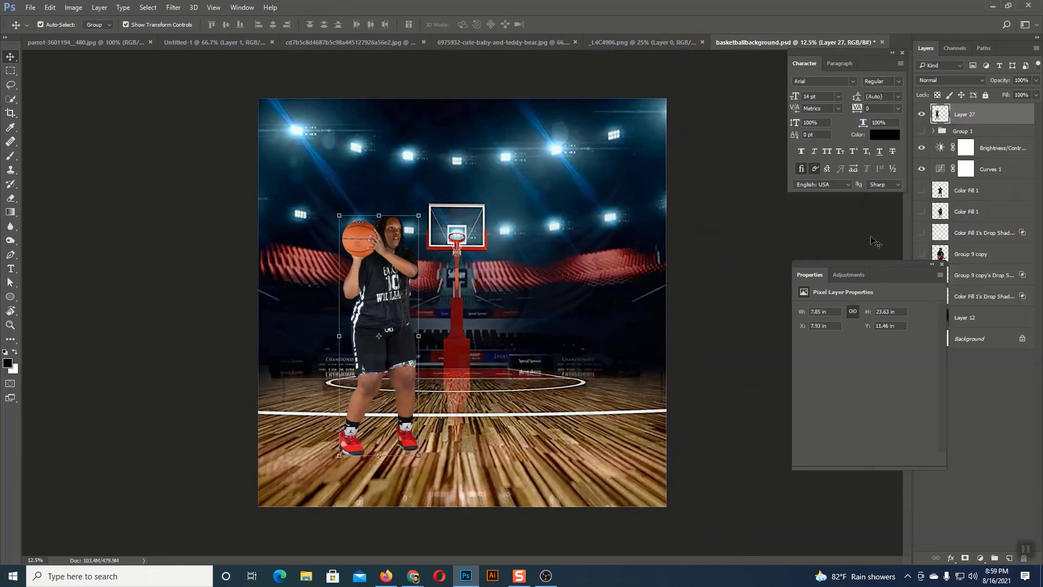
{"action": "left_click_drag", "start_coordinate": [863, 268], "coordinate": [803, 279]}
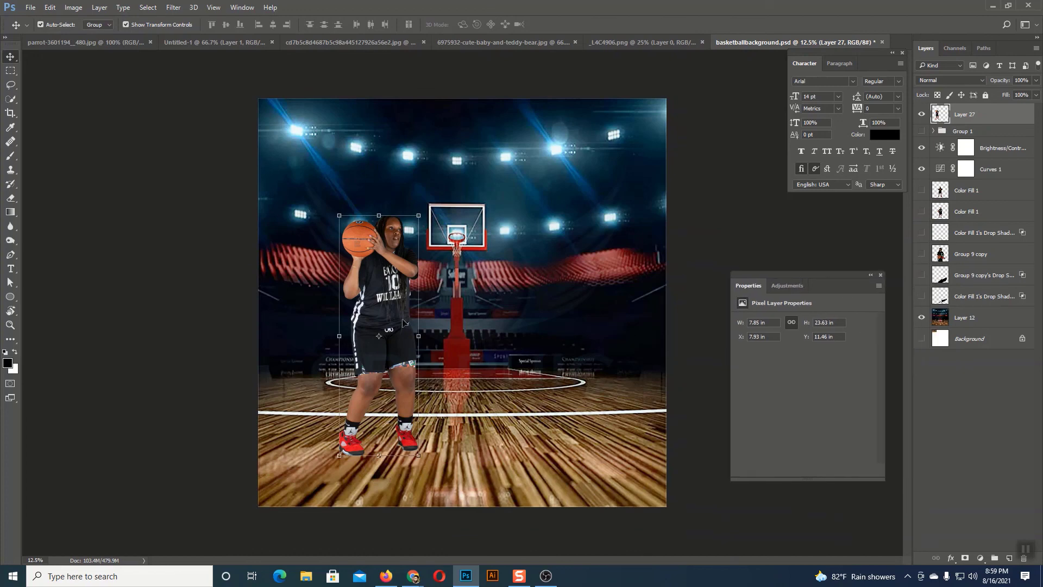
{"action": "left_click_drag", "start_coordinate": [402, 324], "coordinate": [444, 363]}
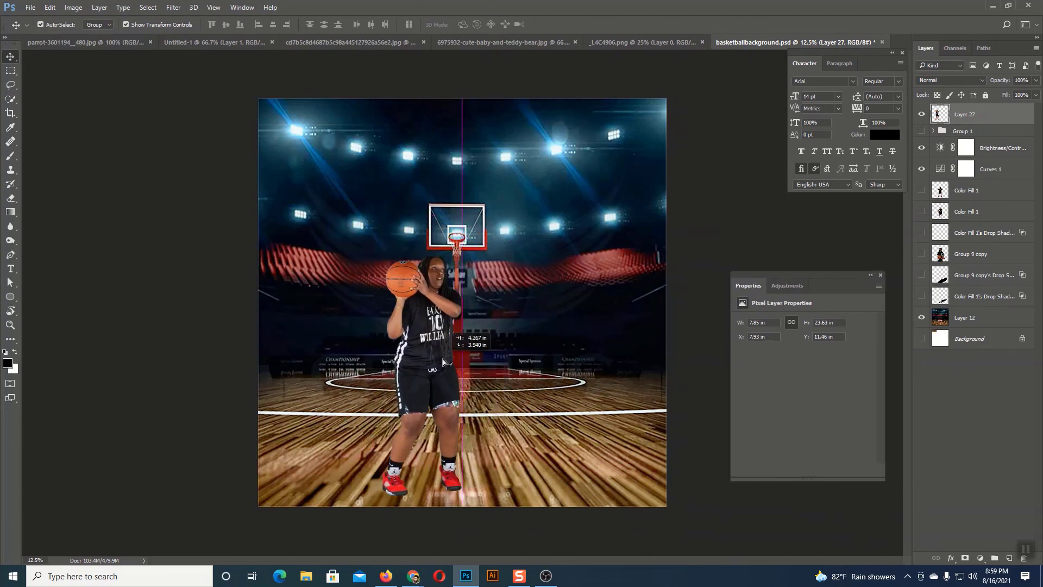
- Flip the basketball player layer horizontally so the ball is on the hoop side
{"action": "key", "text": "ctrl+plus"}
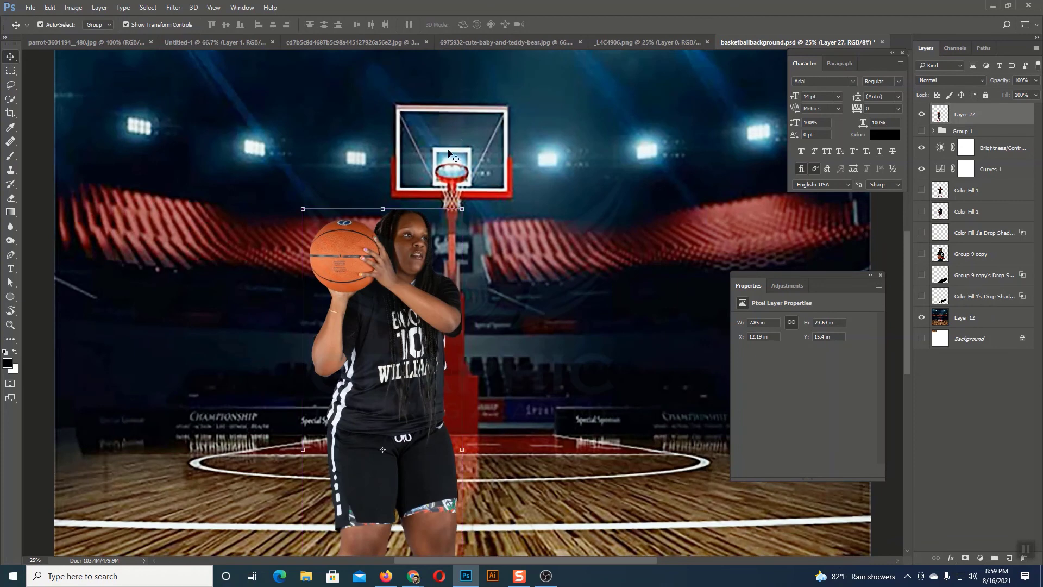
{"action": "scroll", "coordinate": [413, 282], "scroll_direction": "down", "scroll_amount": 2}
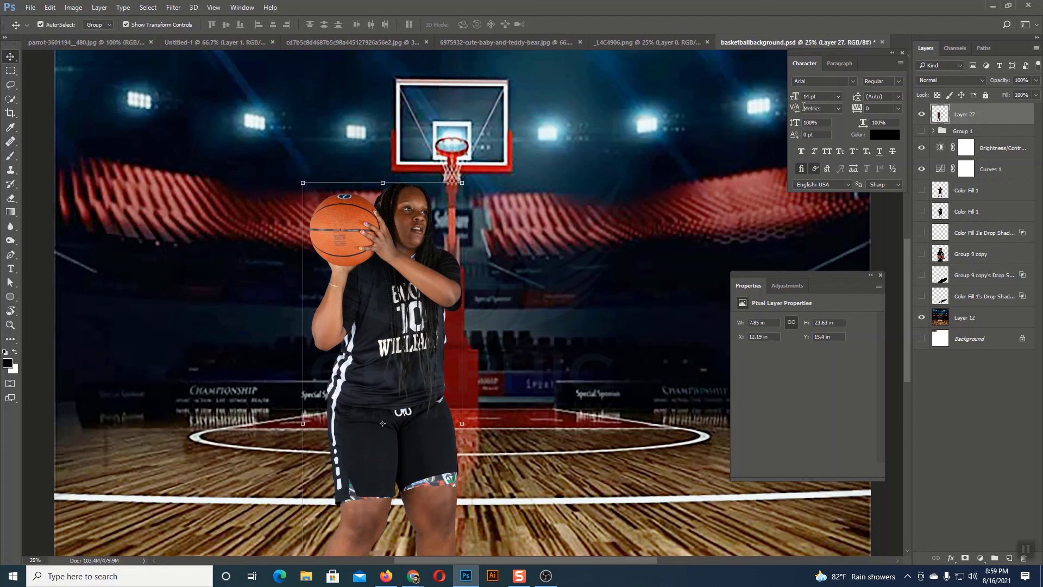
{"action": "left_click", "coordinate": [50, 7]}
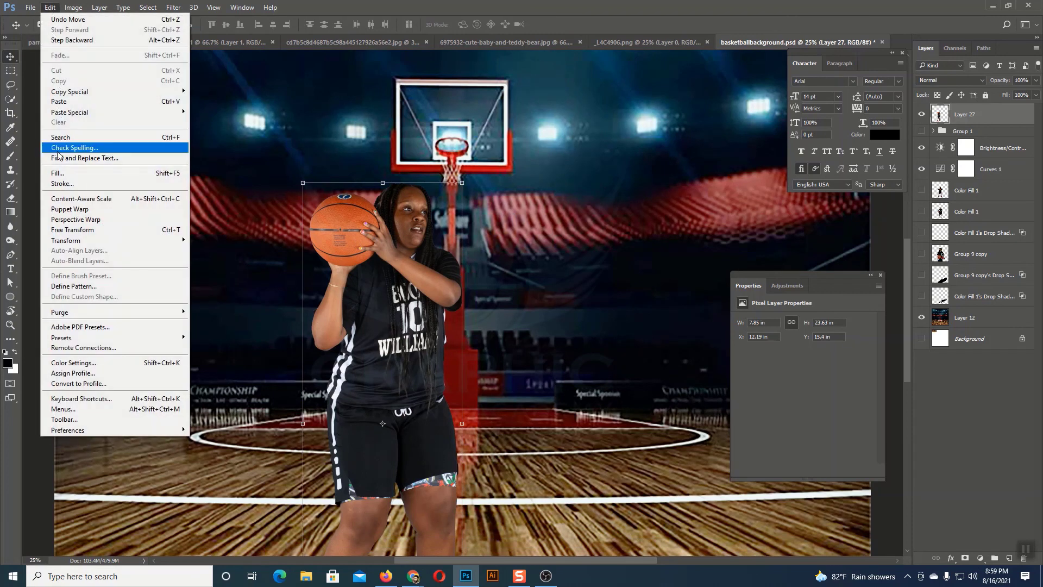
{"action": "mouse_move", "coordinate": [69, 240]}
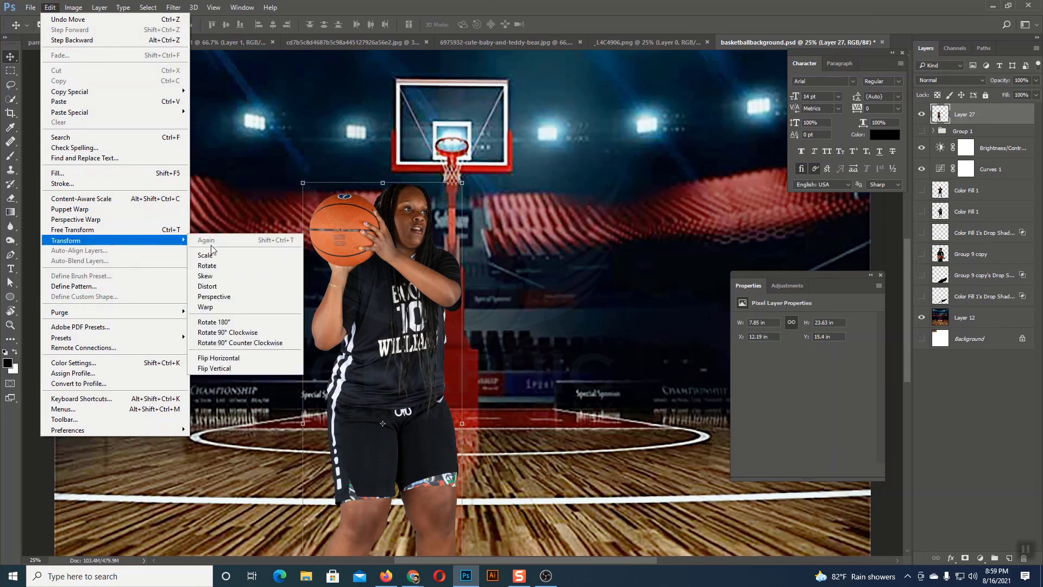
{"action": "left_click", "coordinate": [223, 358]}
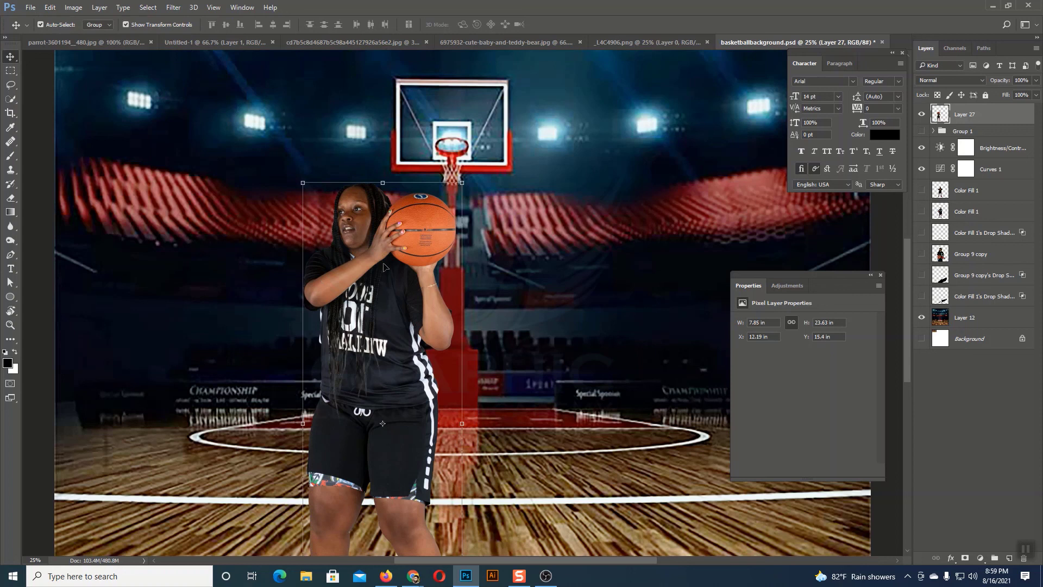
- Move the flipped player slightly right to about X 13.28 in, and select the court background layer, Layer 12
{"action": "left_click_drag", "start_coordinate": [378, 260], "coordinate": [400, 256]}
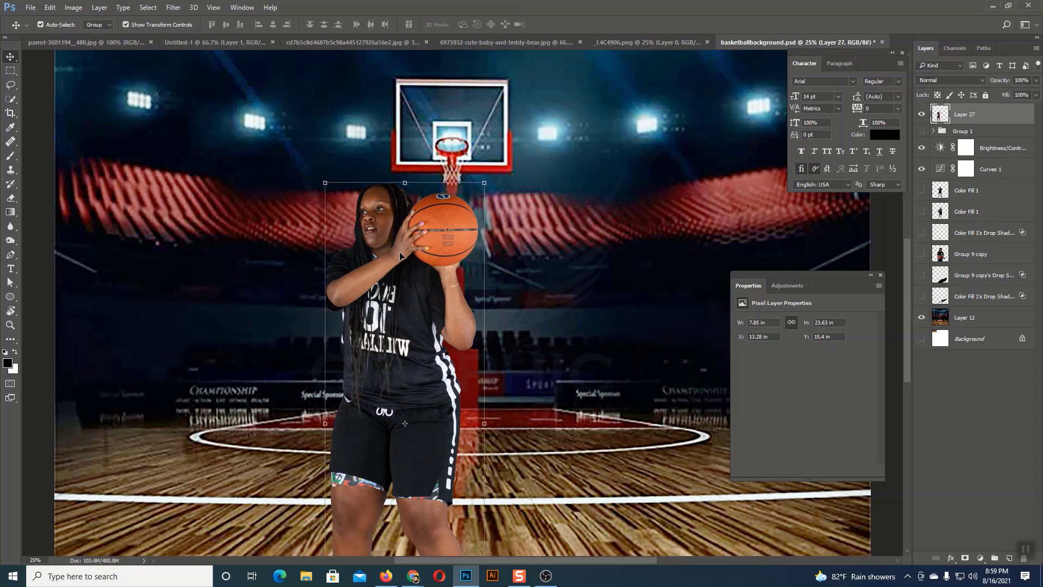
{"action": "left_click", "coordinate": [565, 269]}
{"action": "key", "text": "ctrl"}
{"action": "key", "text": "ctrl+minus"}
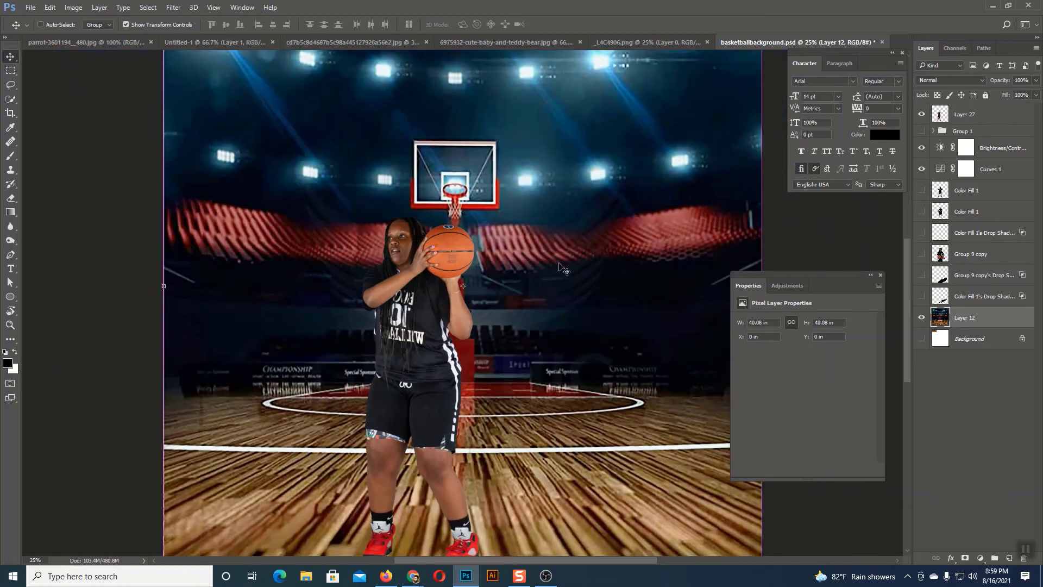